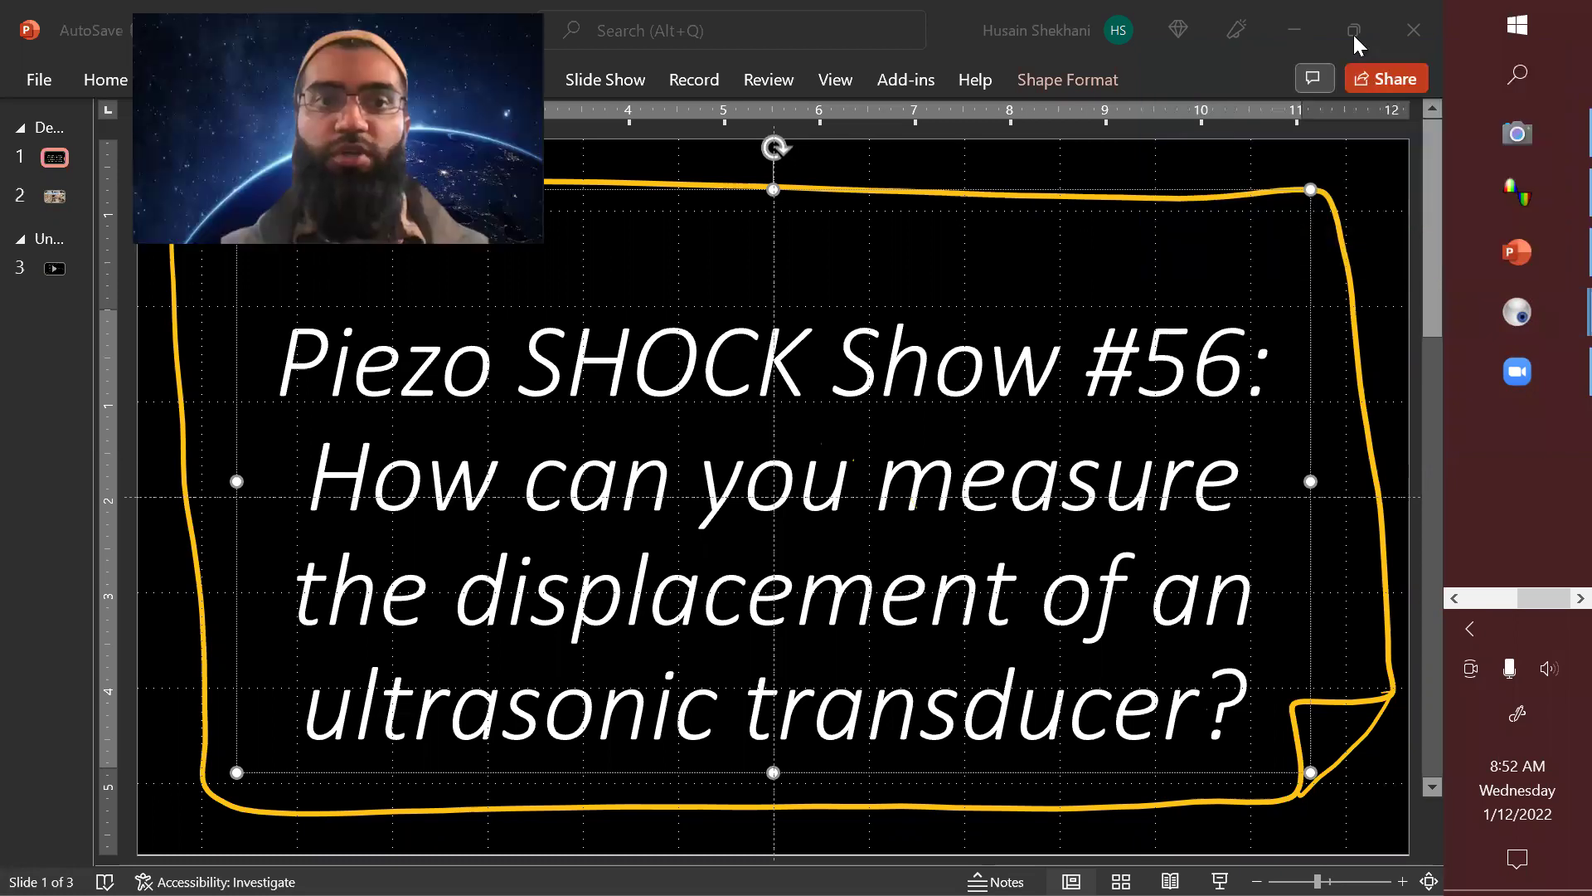
- Switch to the Camera app and change to the camera that shows the workbench setup
mouse_move(1556, 383)
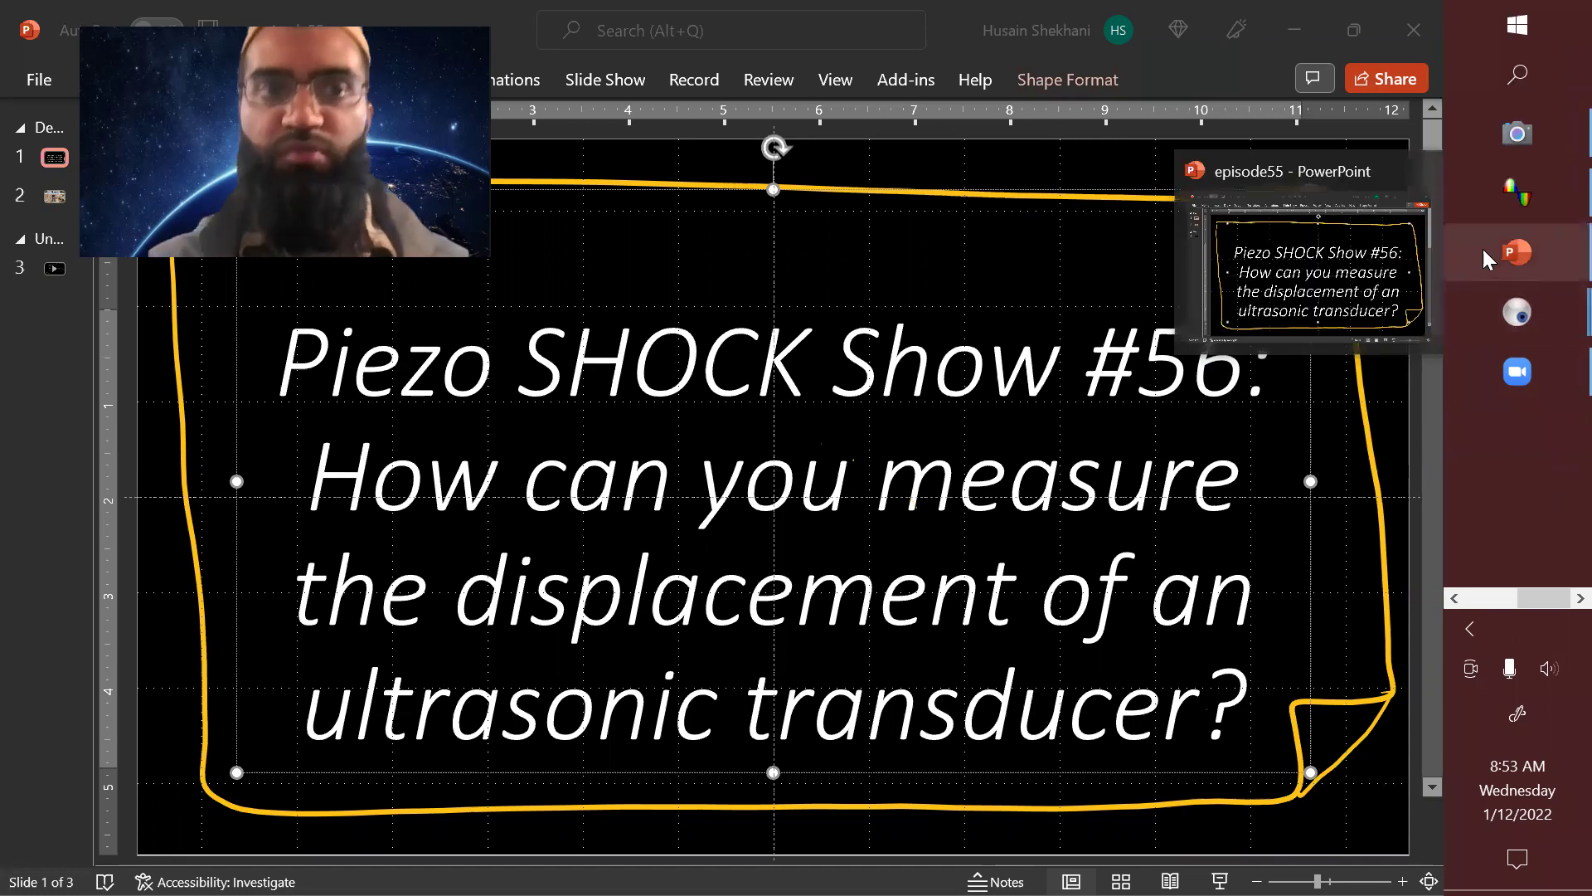
click(1548, 138)
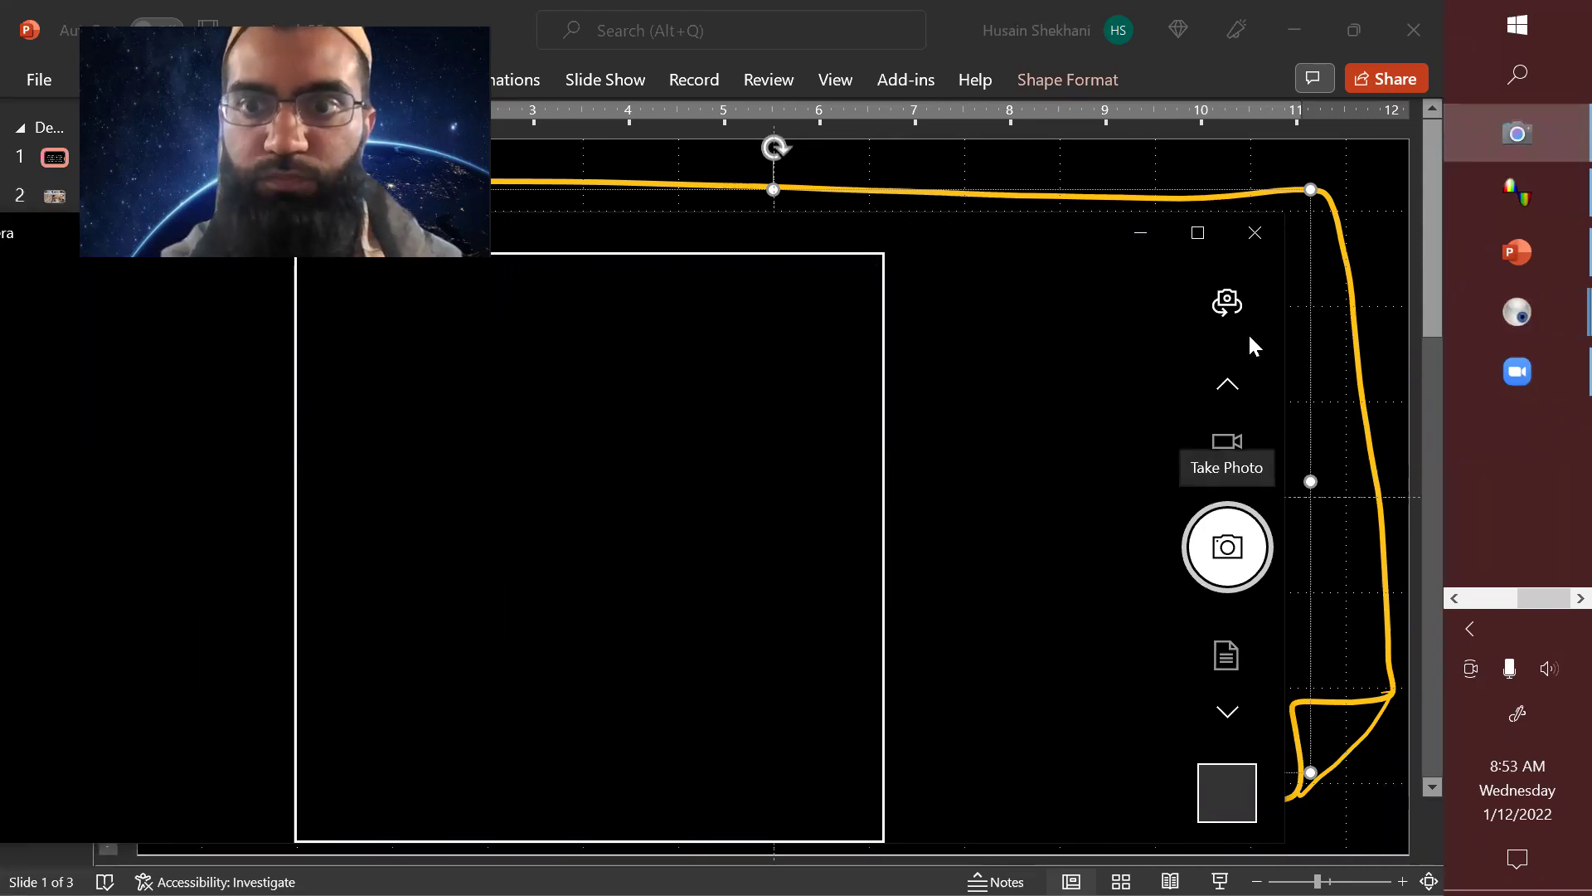
click(1224, 303)
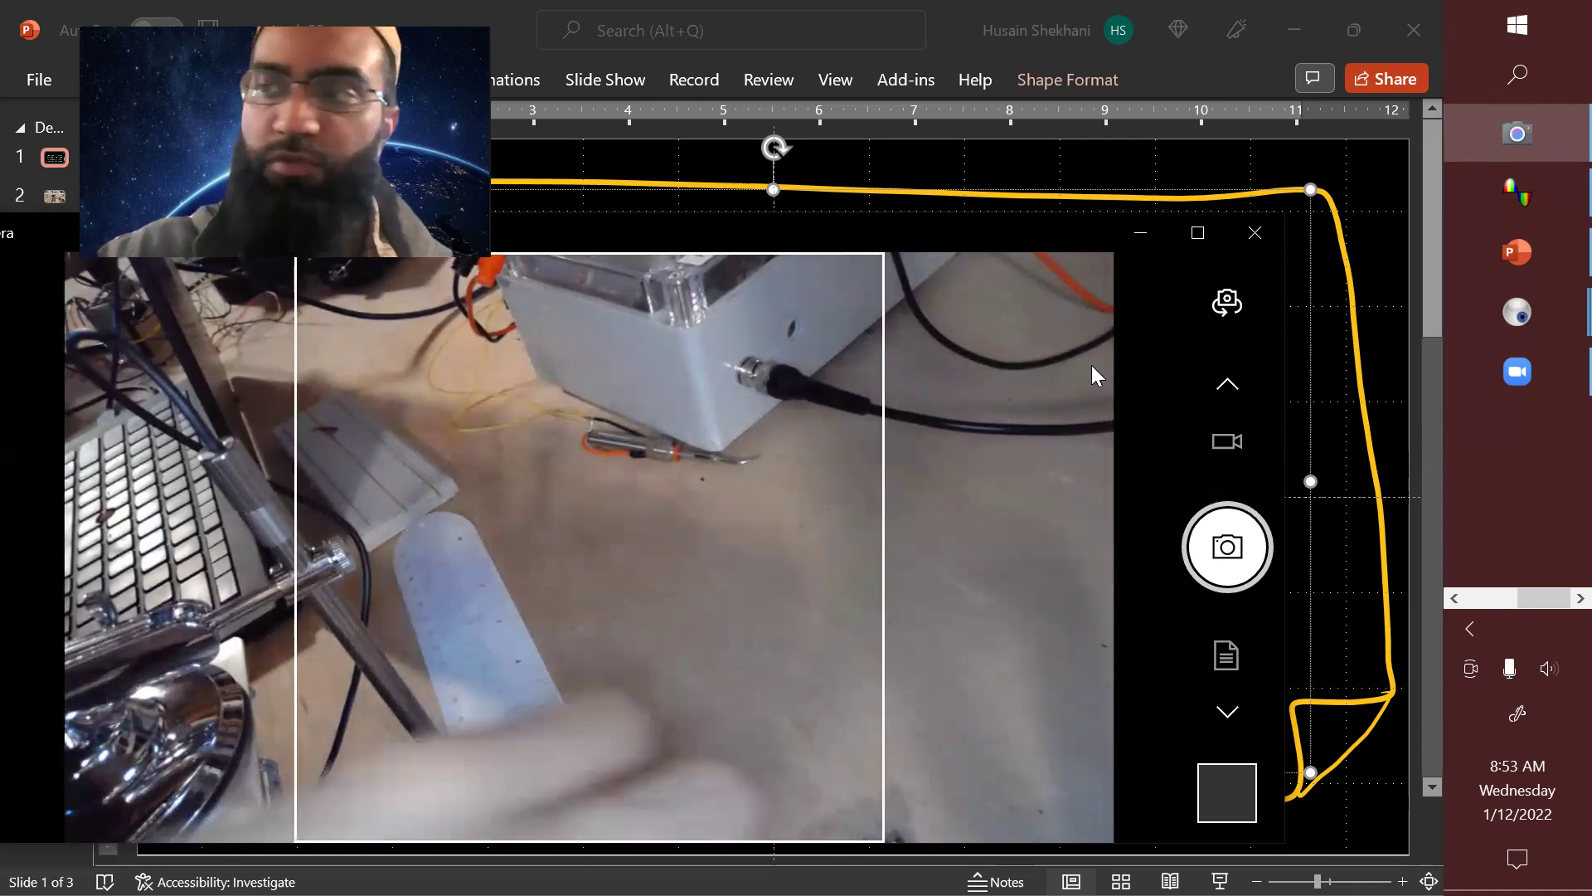
click(1091, 366)
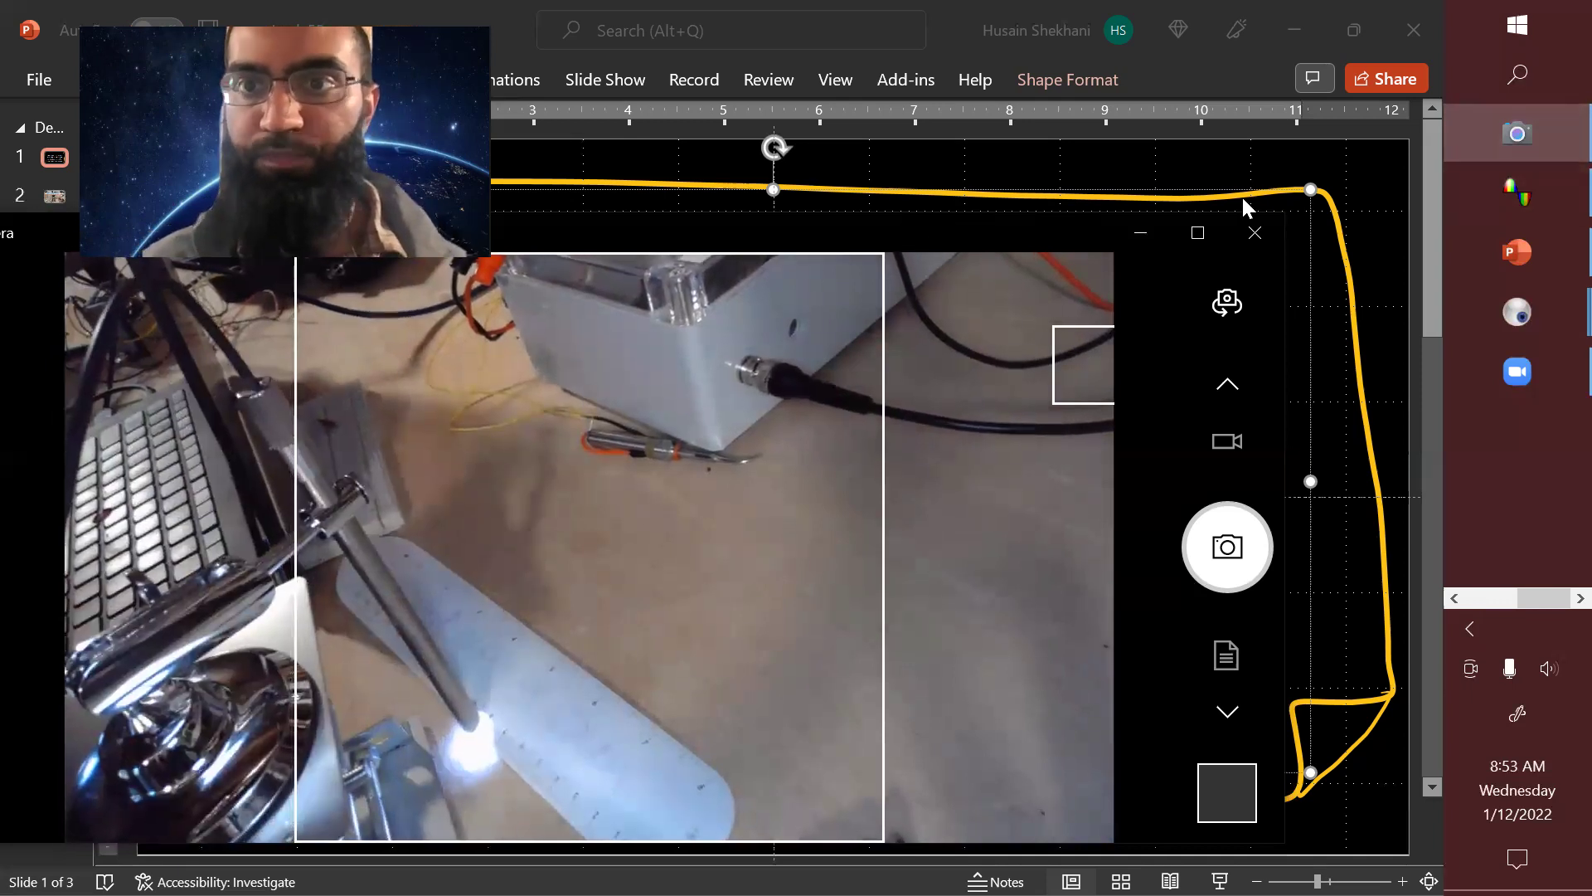
drag(932, 217, 1031, 185)
- Switch to Yawcam and bring up its preview window showing the magnified ruler marks
mouse_move(1548, 308)
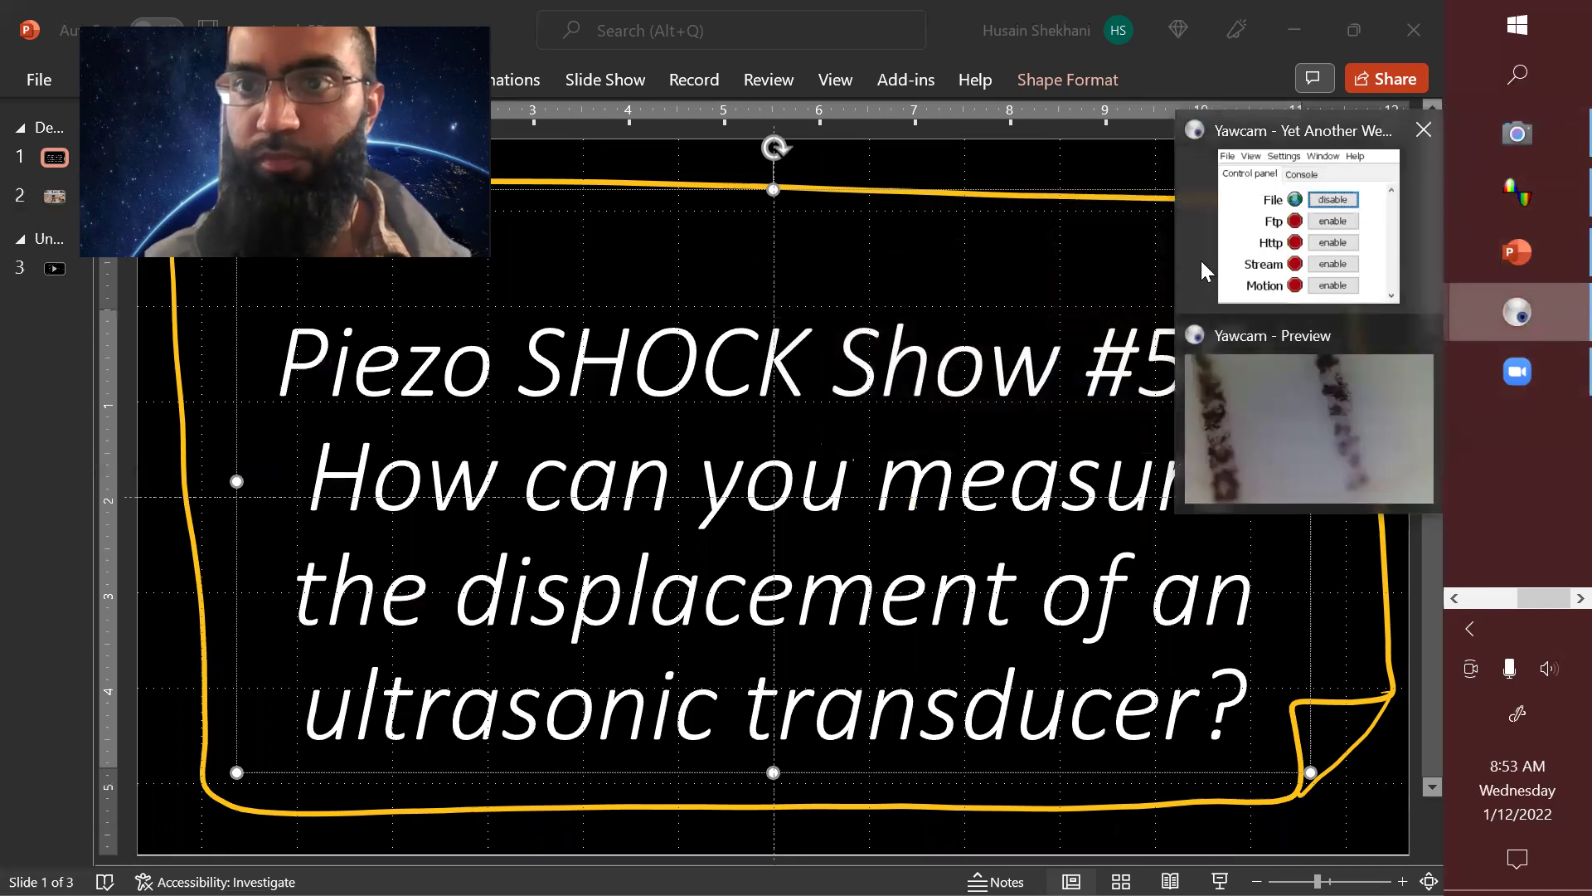
click(1250, 267)
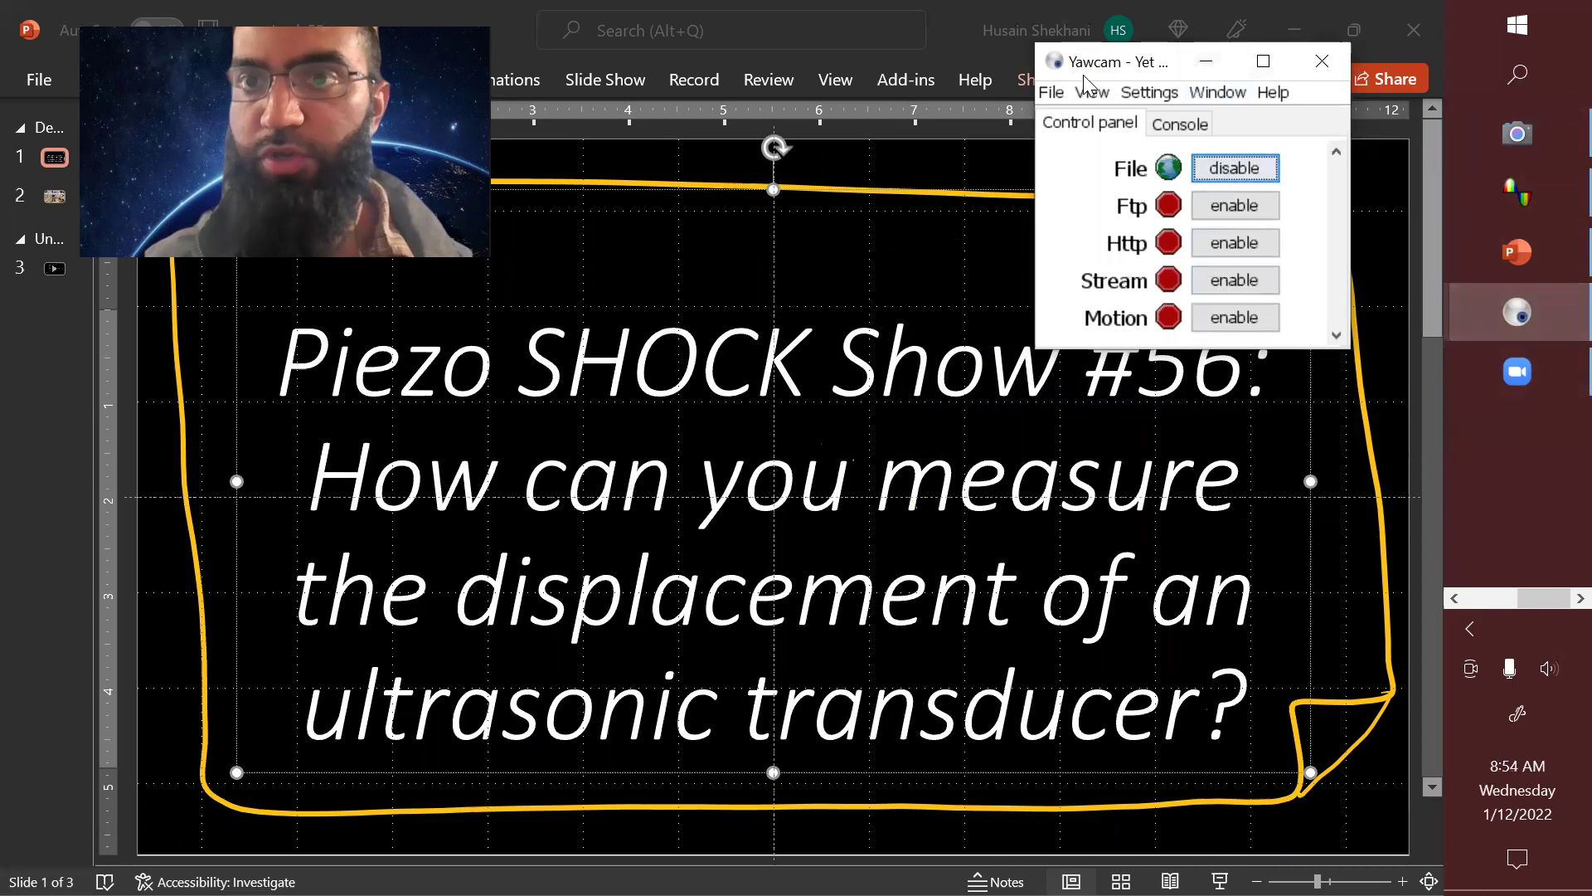
click(1520, 311)
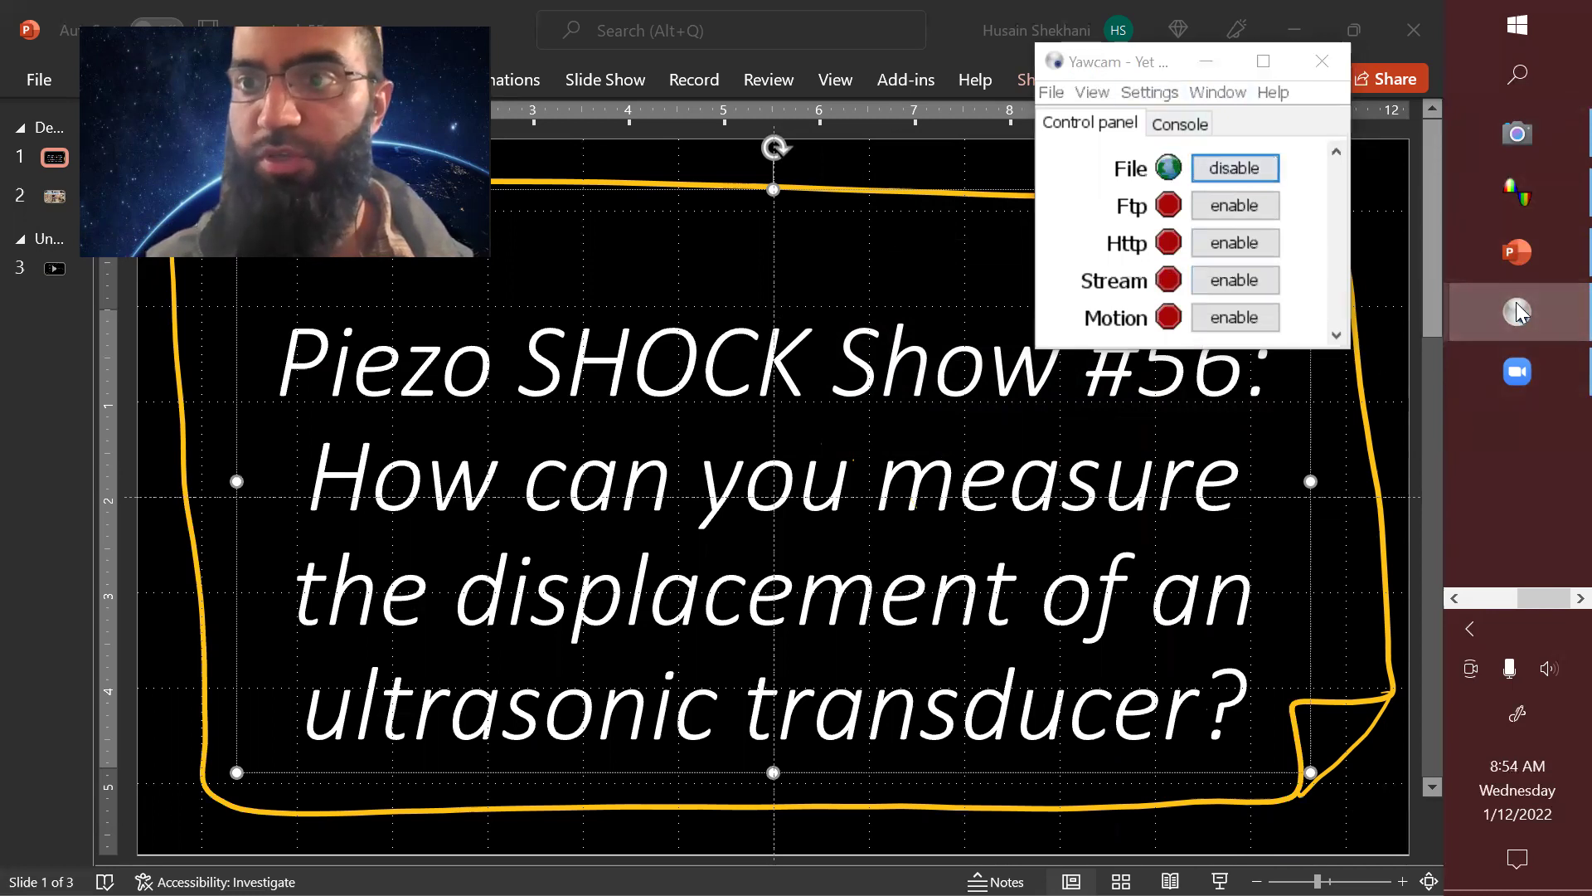
click(1295, 448)
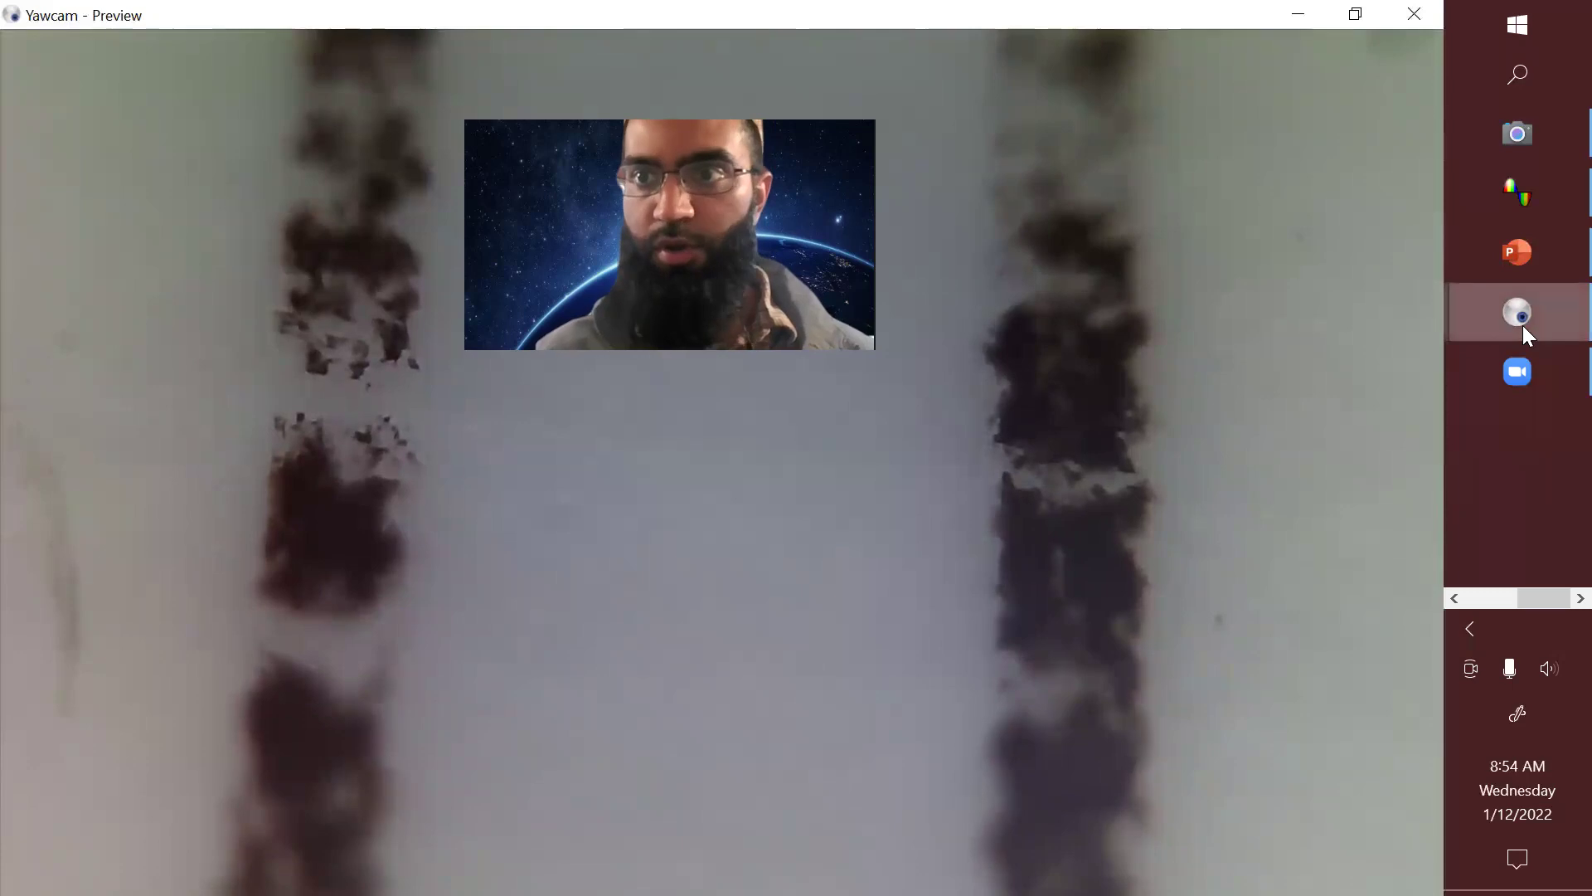
- Switch to PowerPoint, add a slide after the title slide, and paste the Yawcam preview screenshot onto it
click(1507, 253)
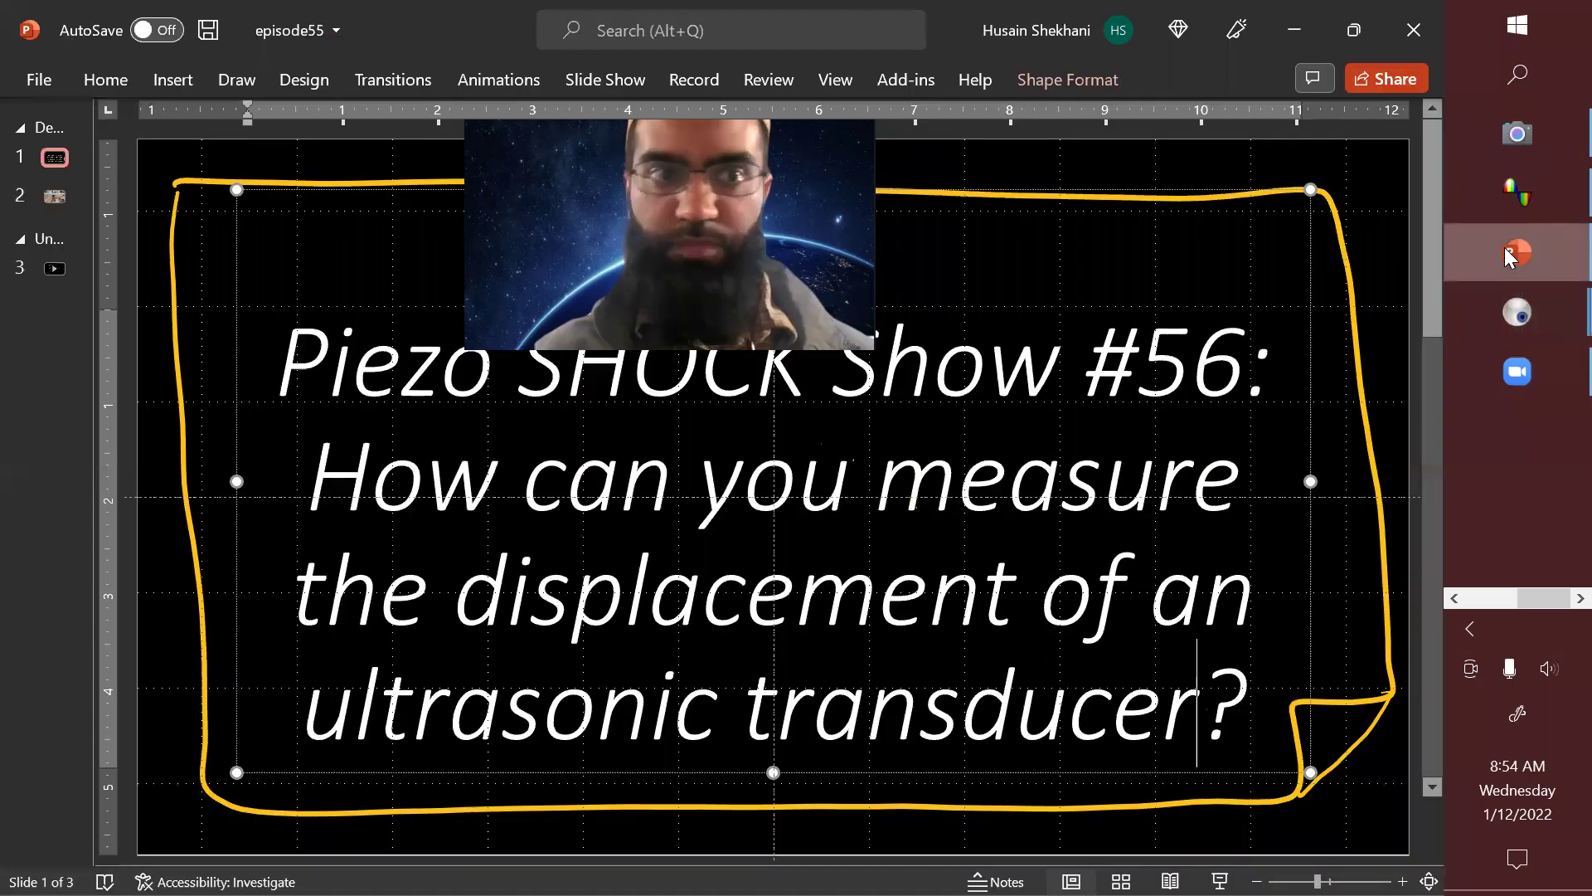
right_click(53, 181)
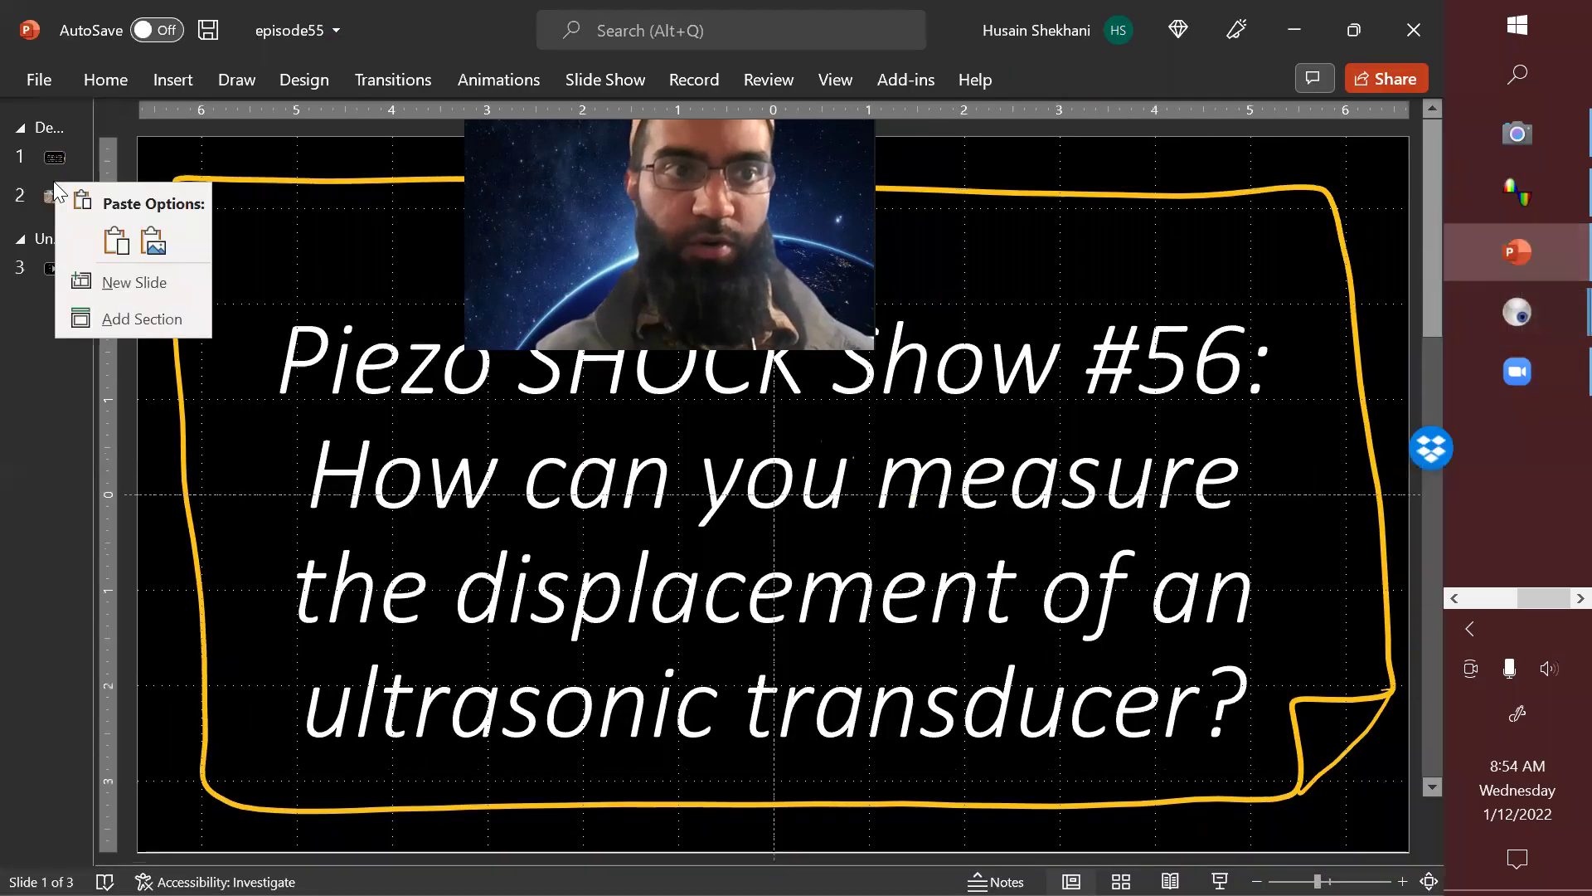
click(117, 267)
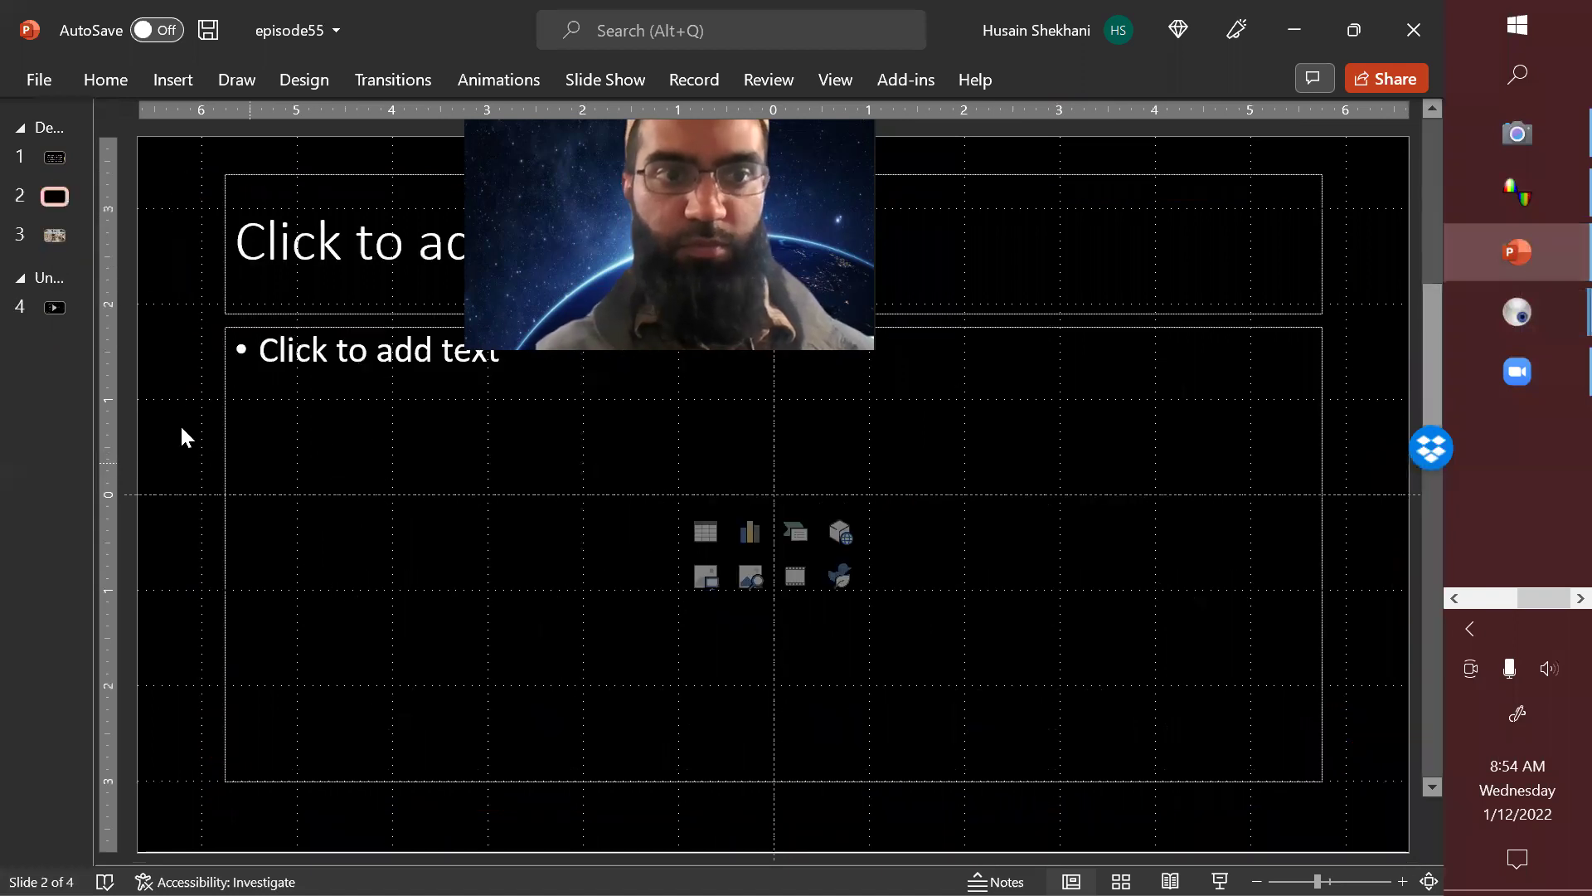
key(ctrl+v)
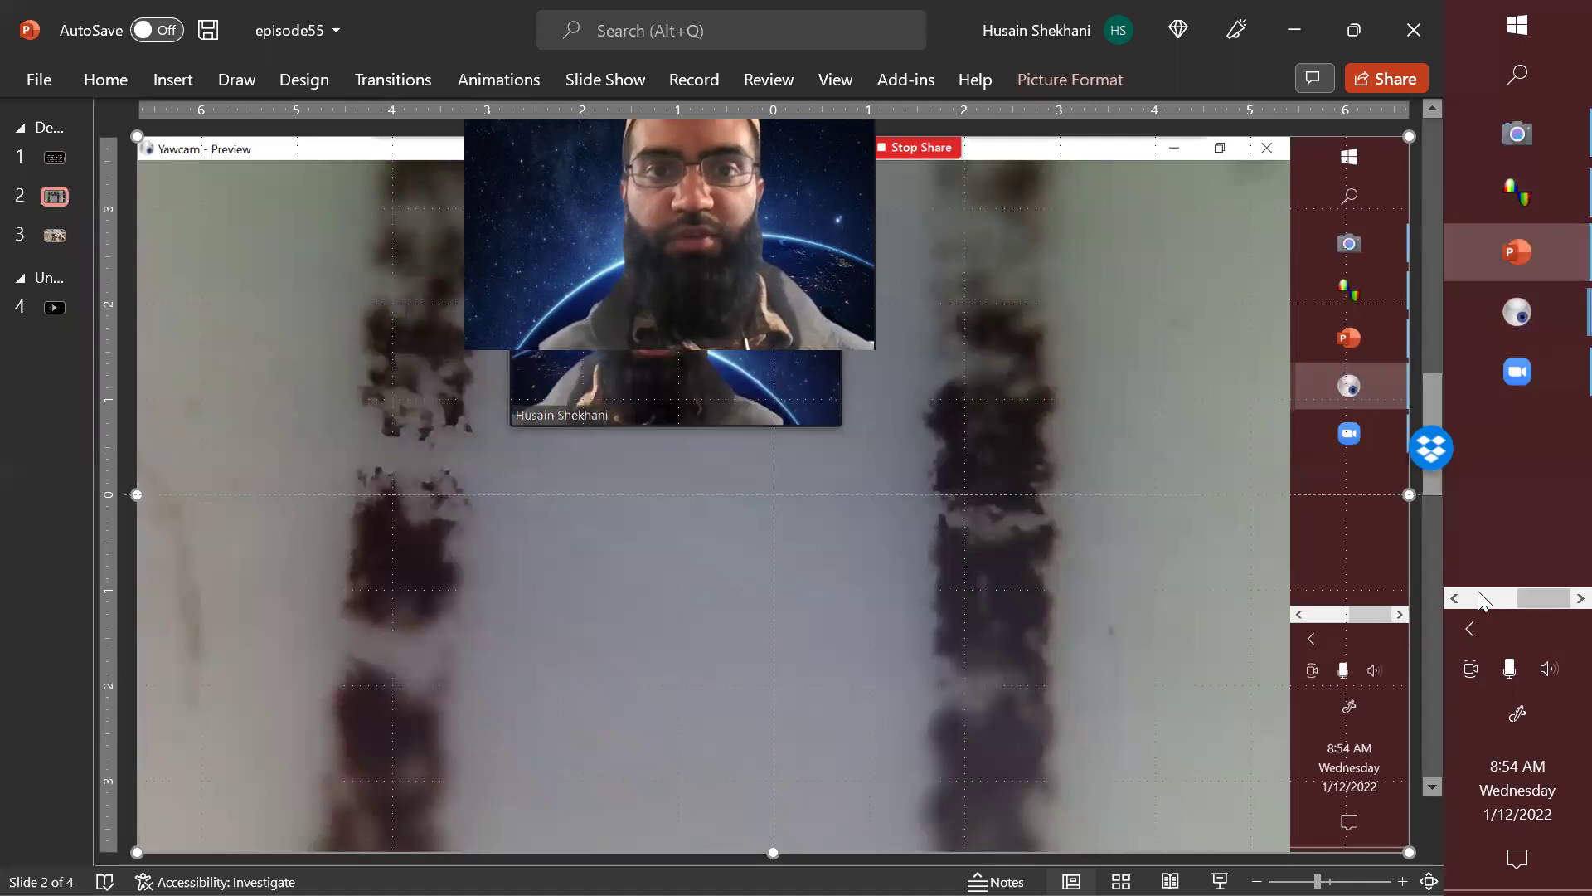
- Draw a rectangle about 6.22" wide and 0.69" high spanning the distance between the two magnified ruler marks
click(235, 82)
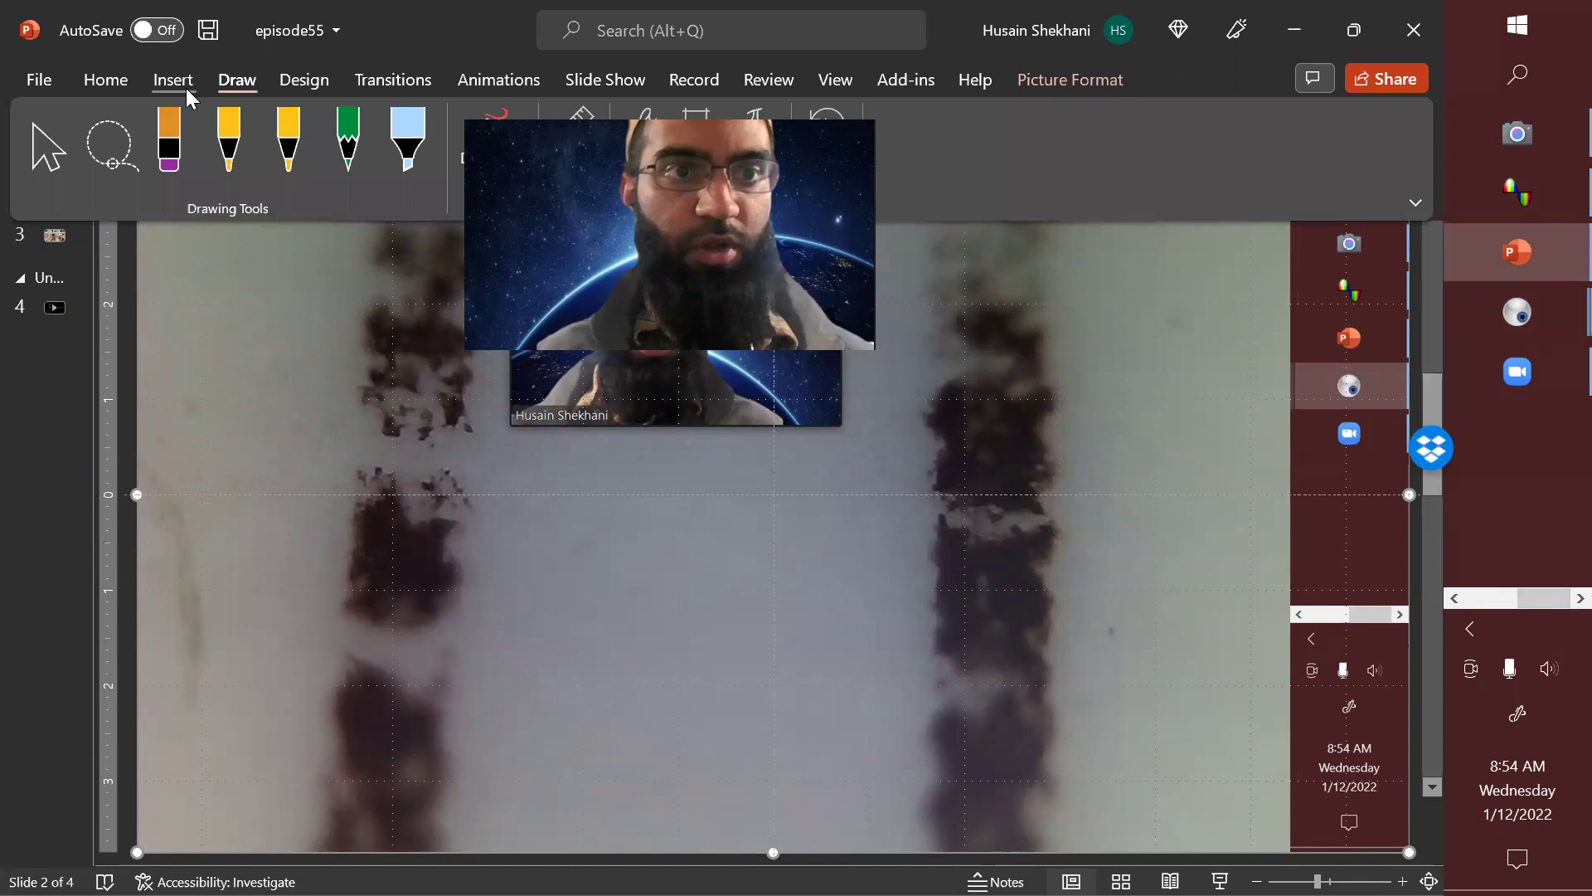
click(320, 83)
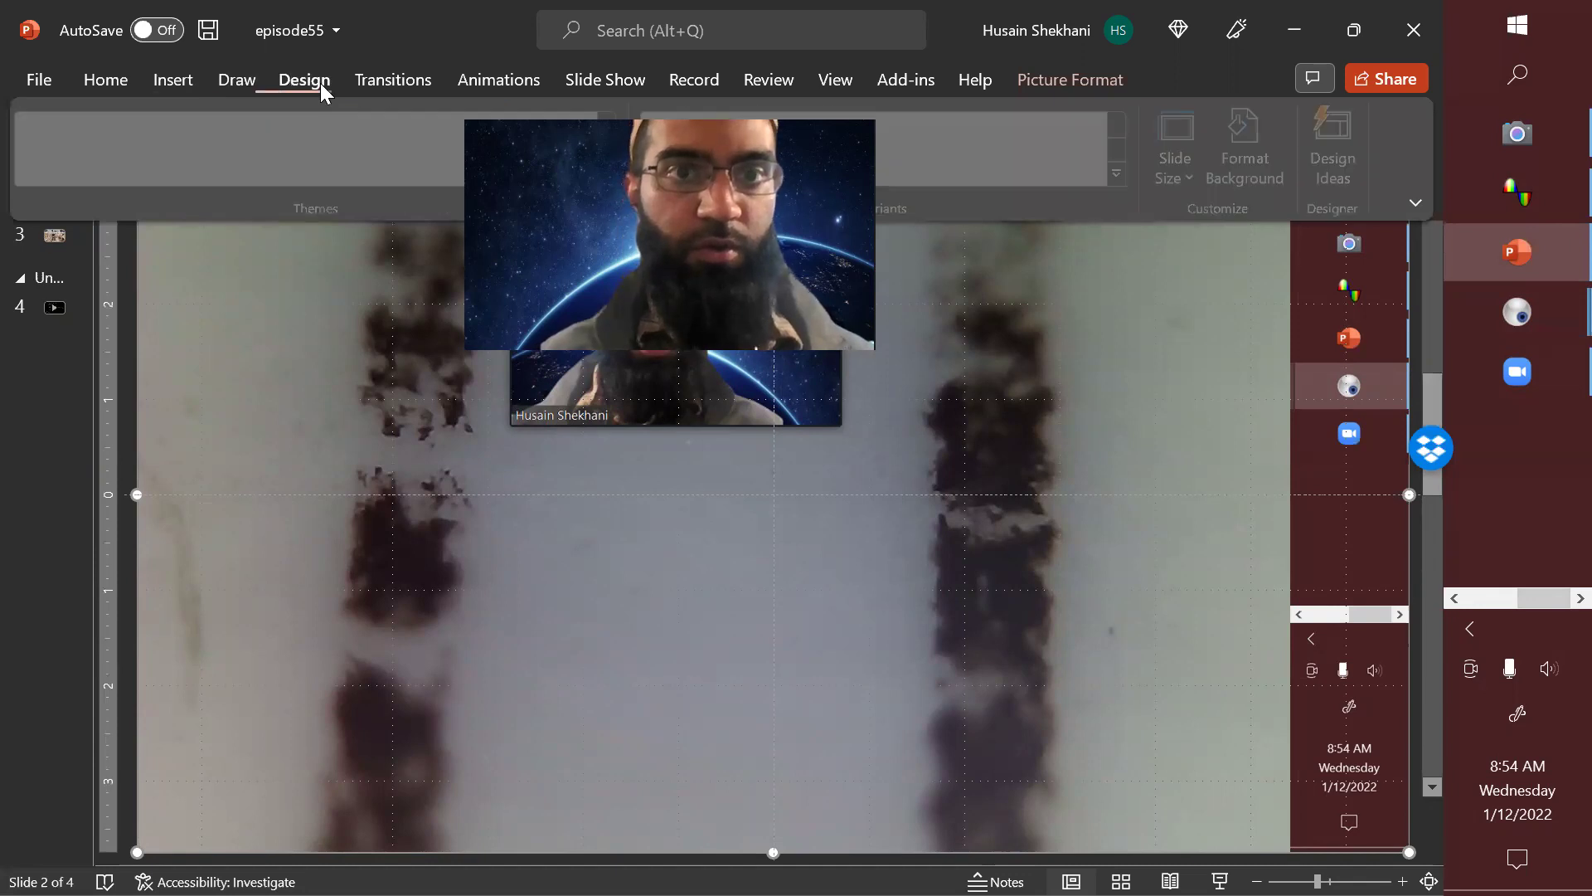
click(175, 79)
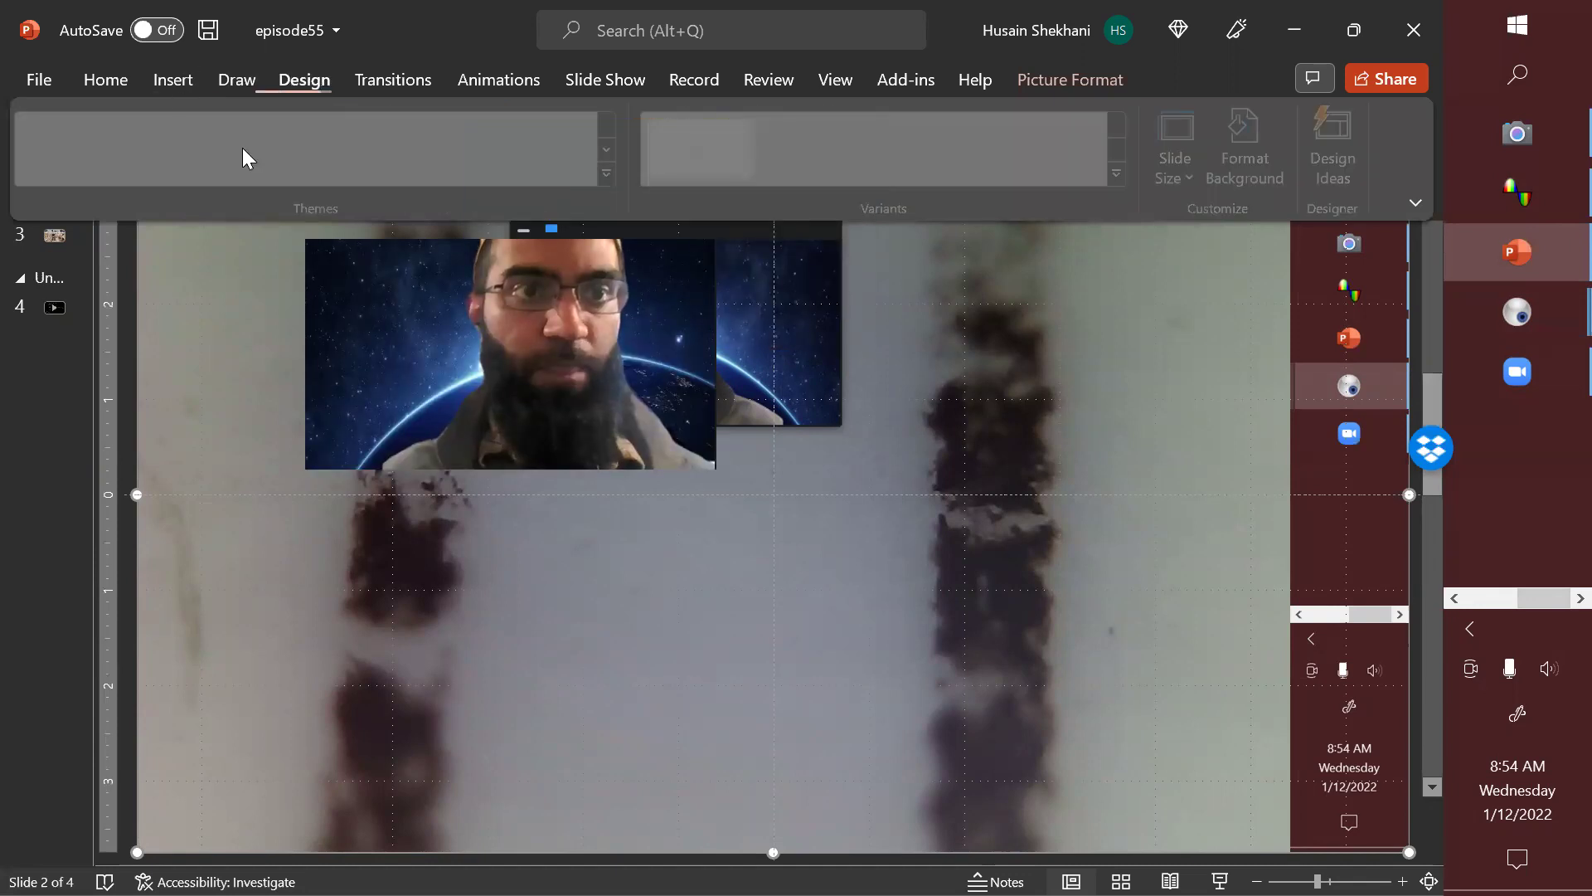
click(415, 149)
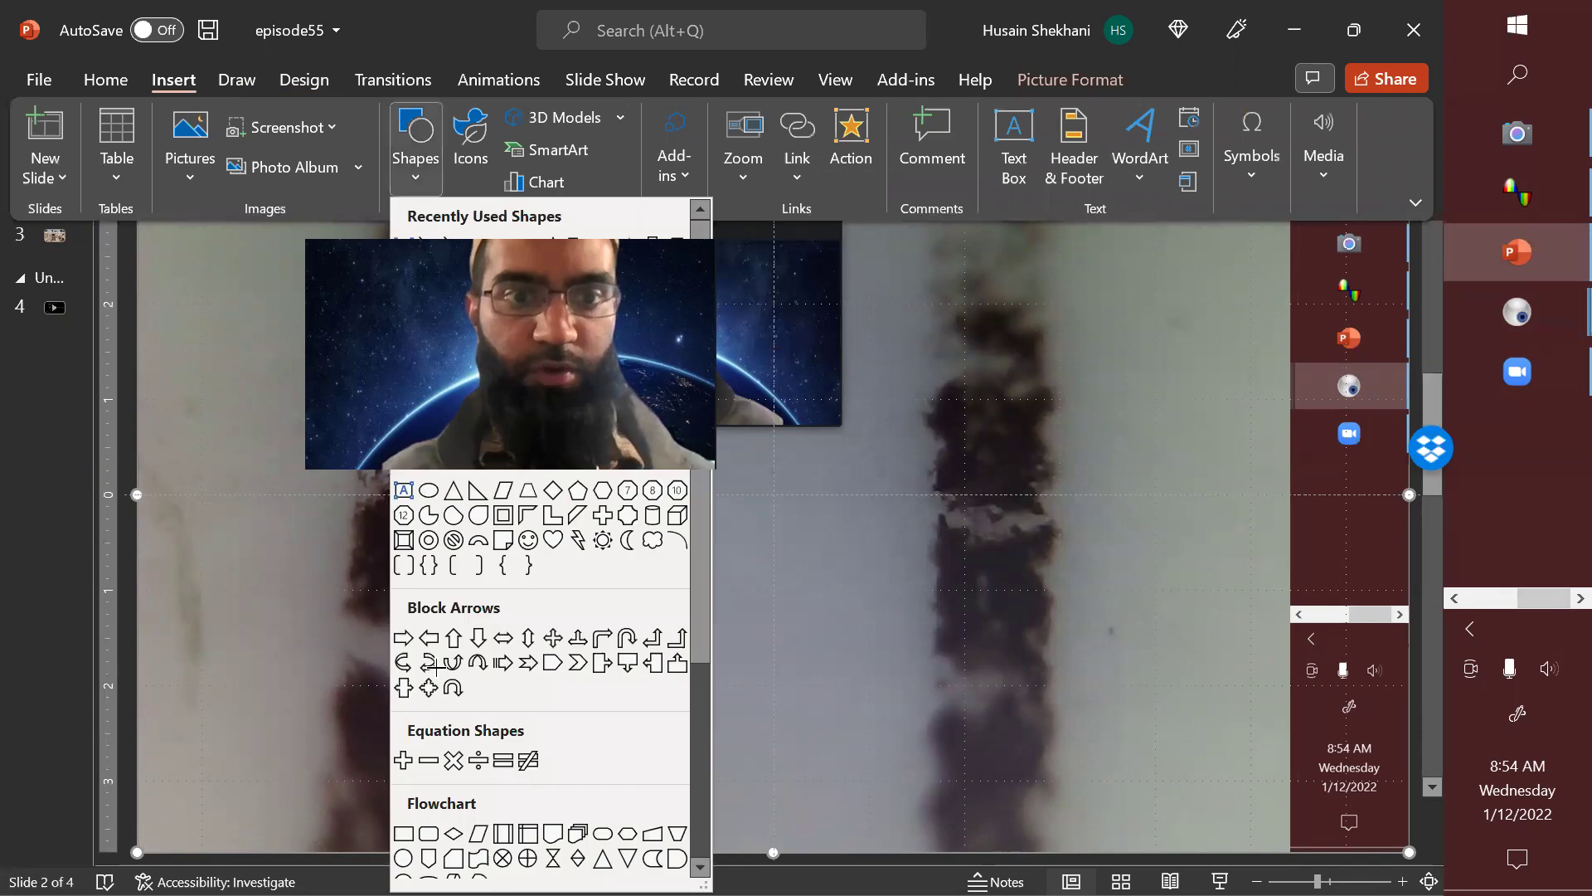
click(403, 572)
drag(405, 574, 999, 639)
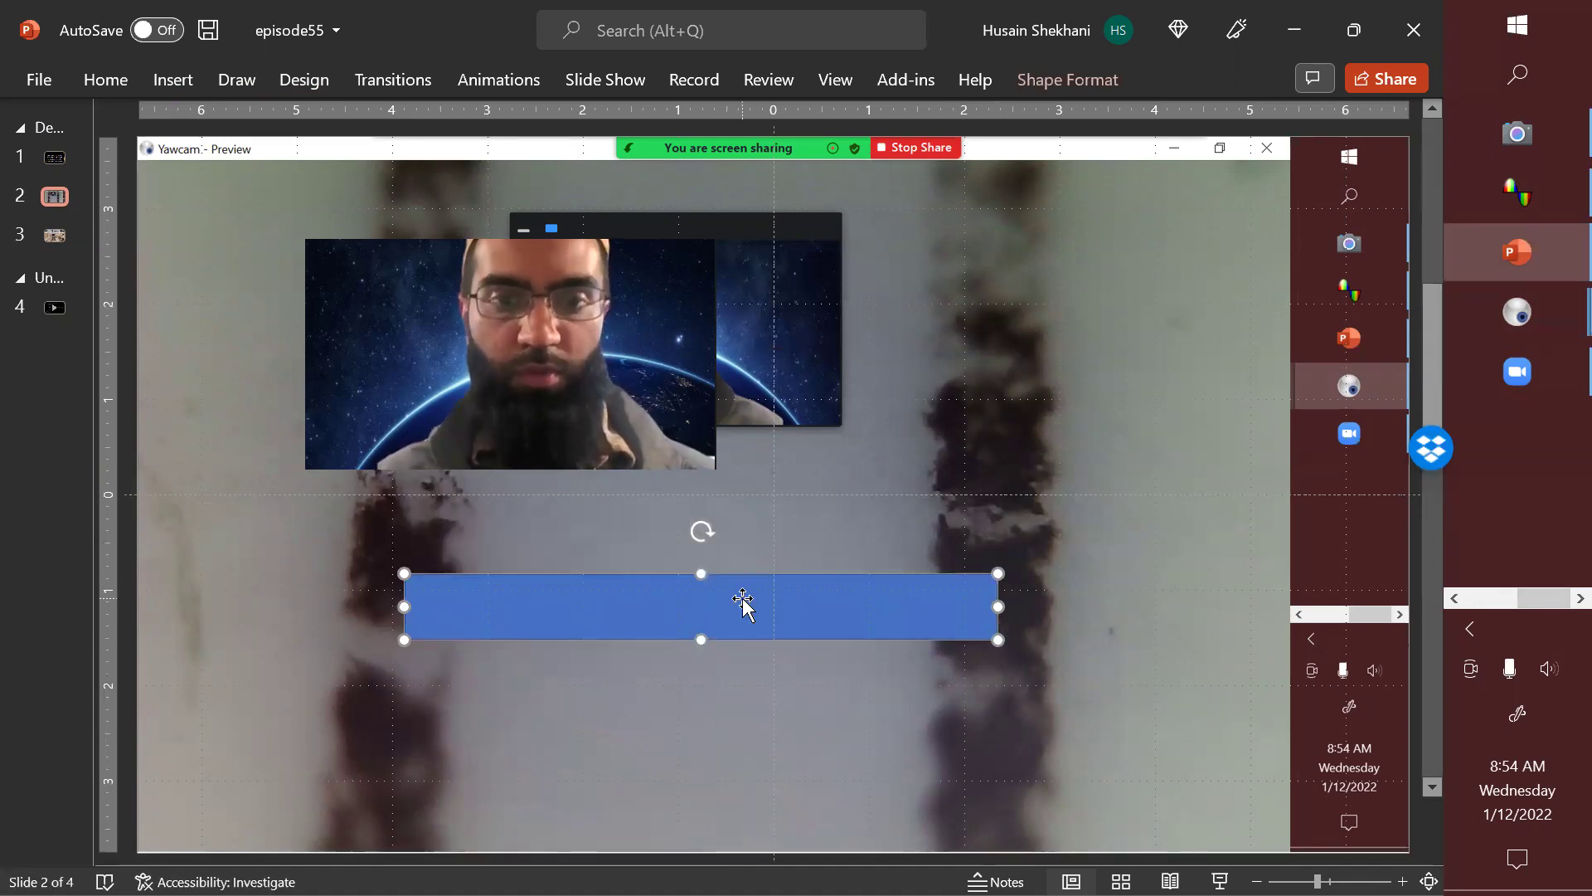
- Label the rectangle between the ruler marks "1mm to 6.22""
text(1mm)
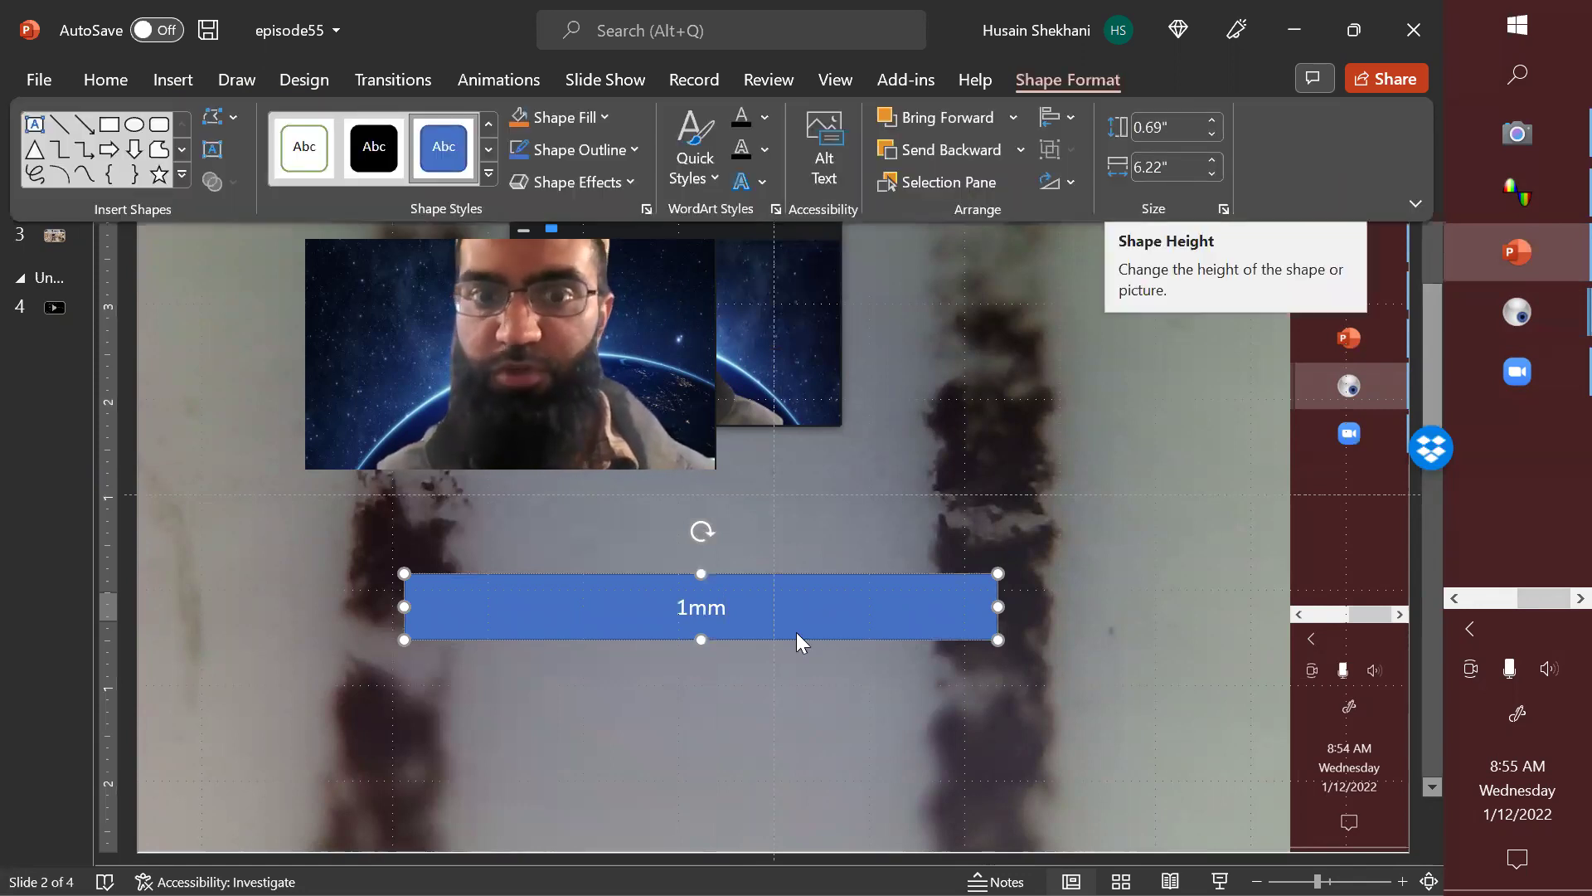
click(727, 610)
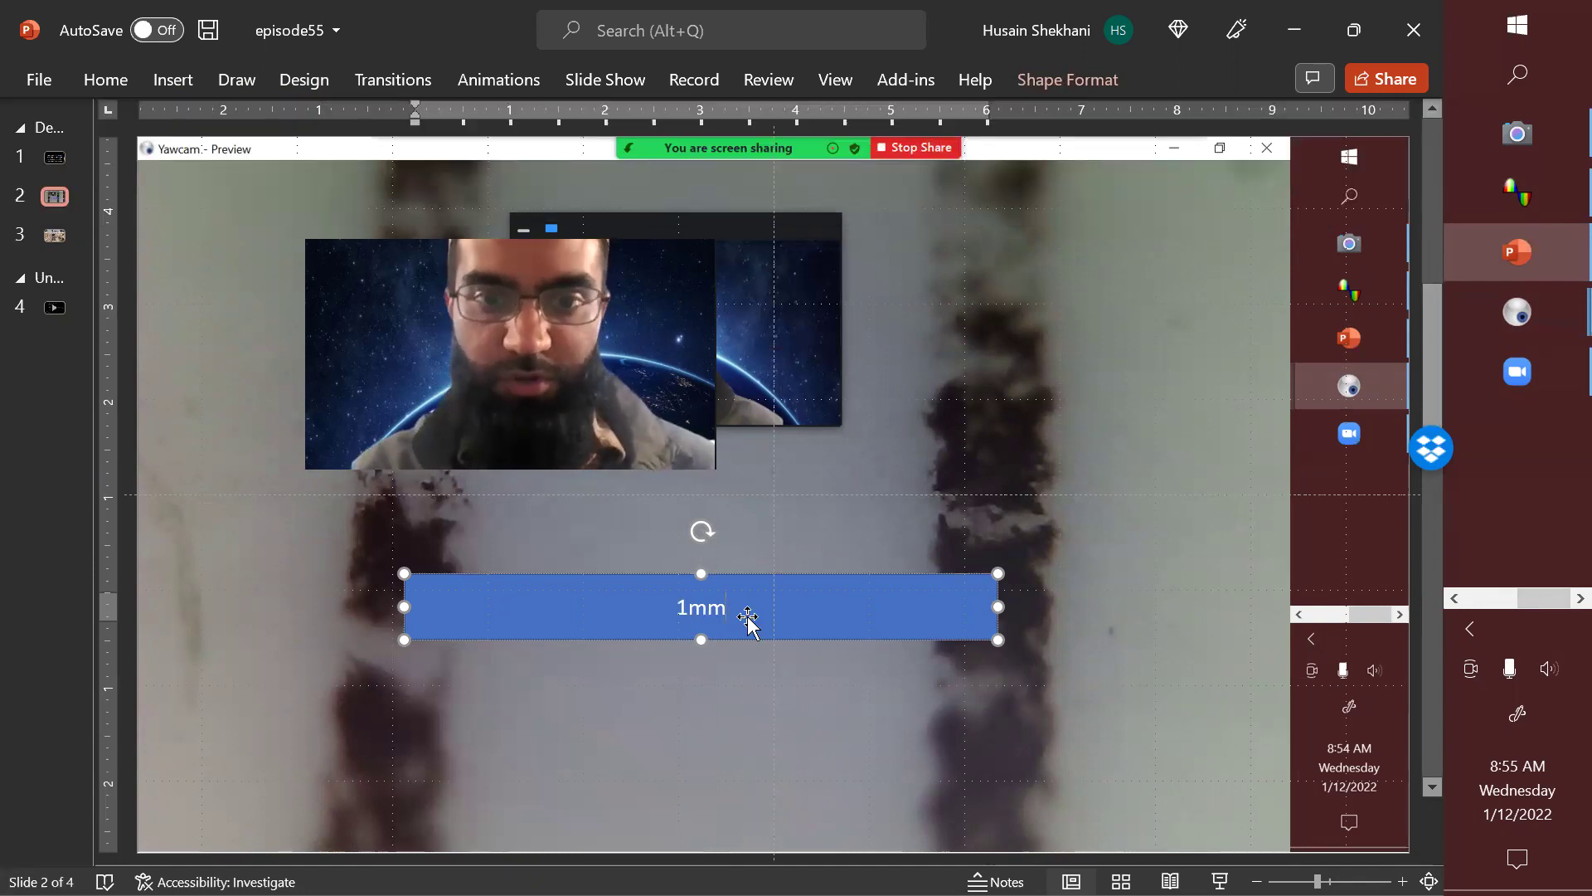
text(to)
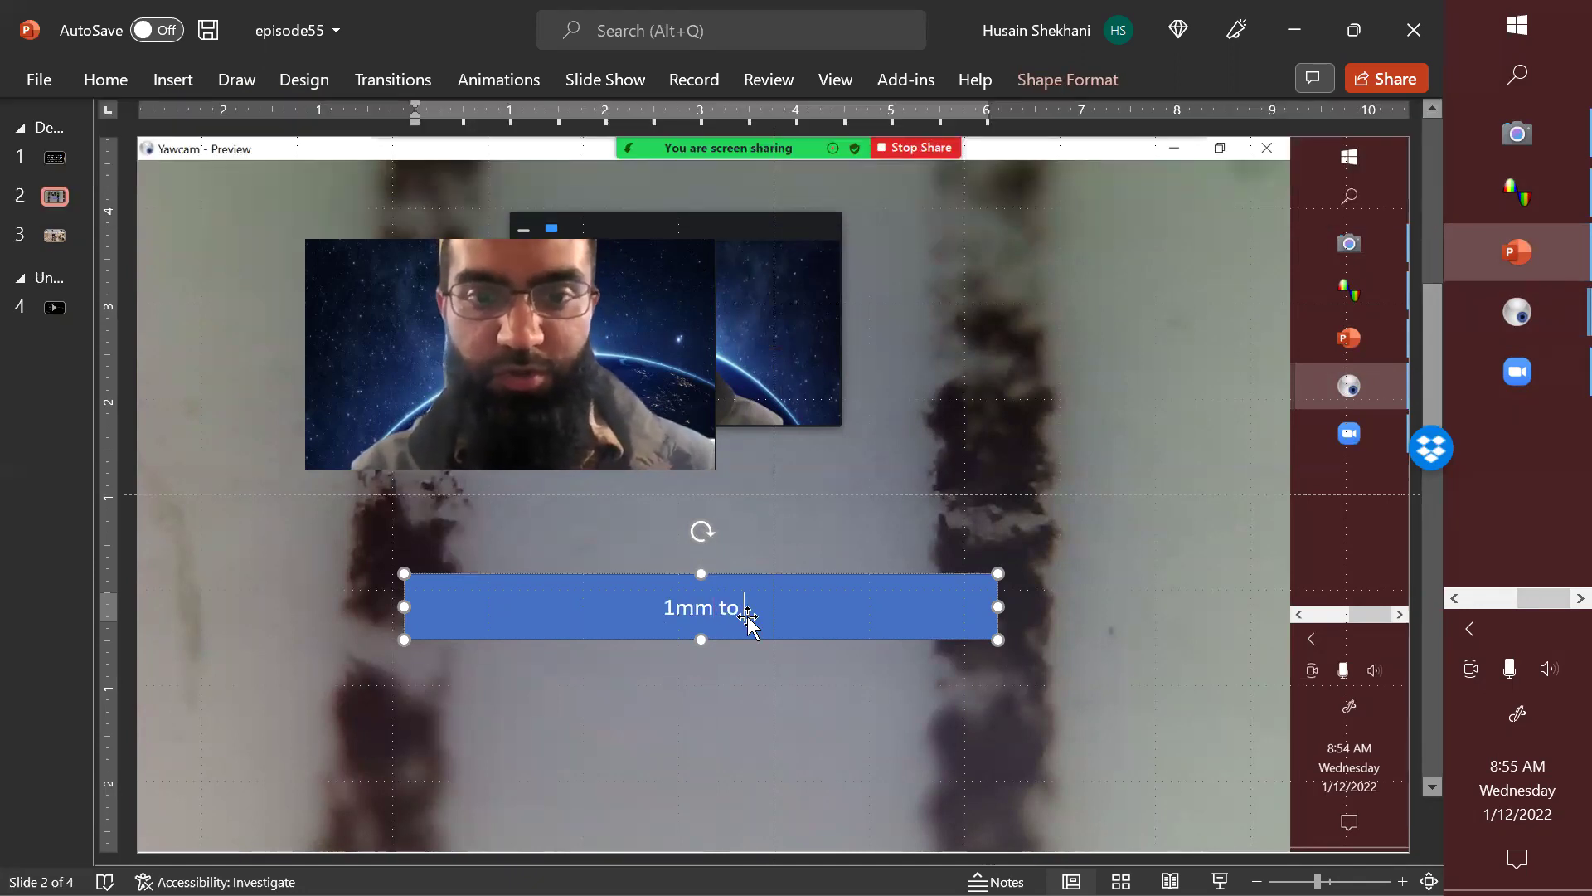
text( 6.22)
text(")
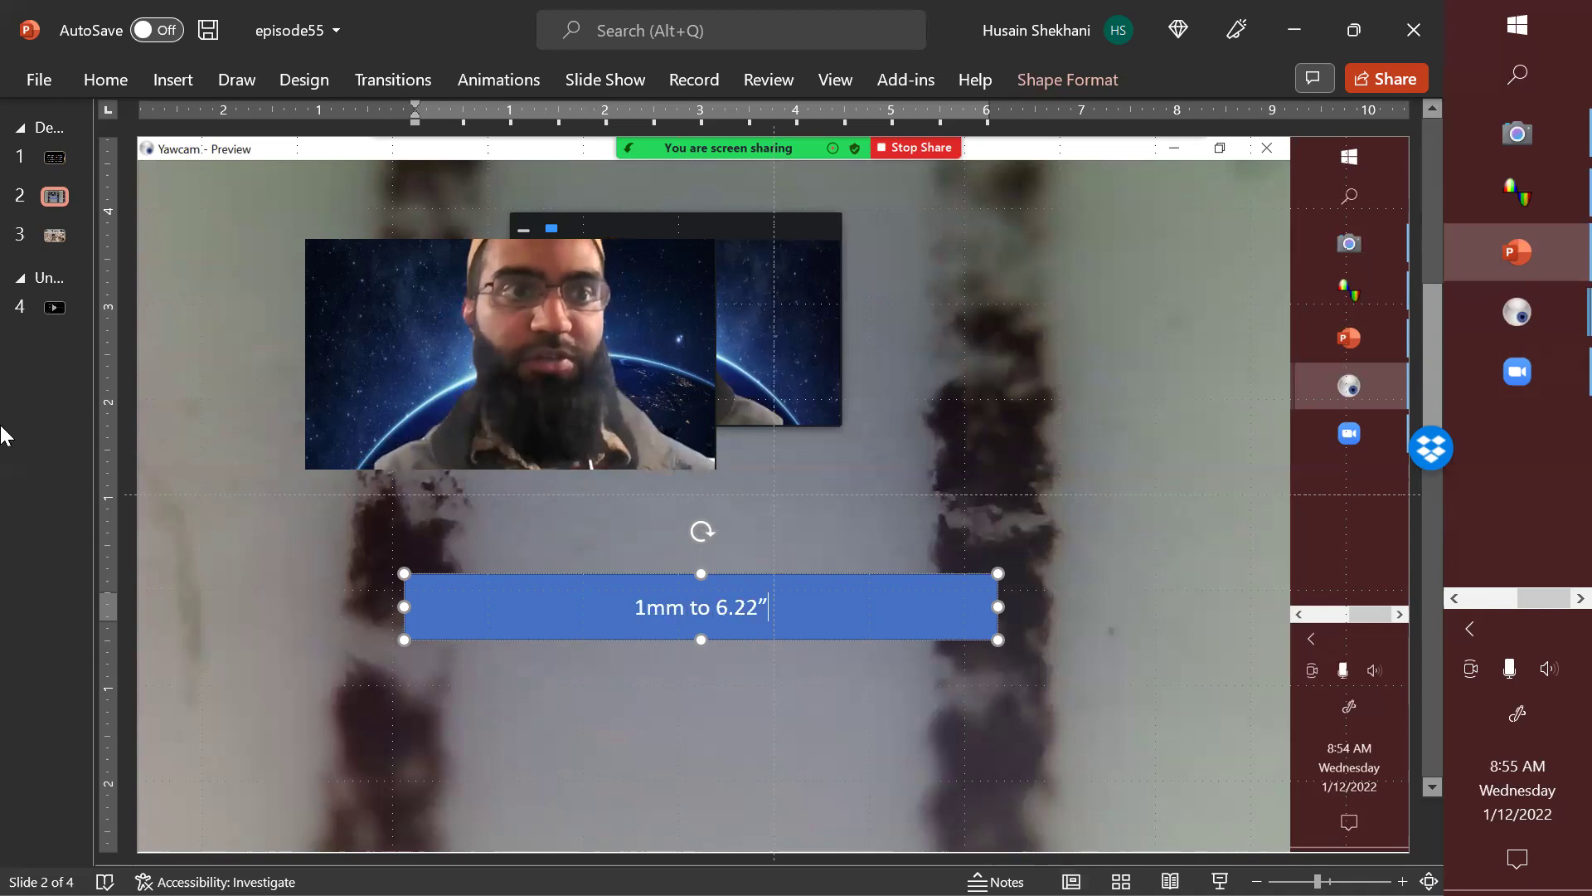
- Add a new slide after the ruler calibration slide
click(45, 224)
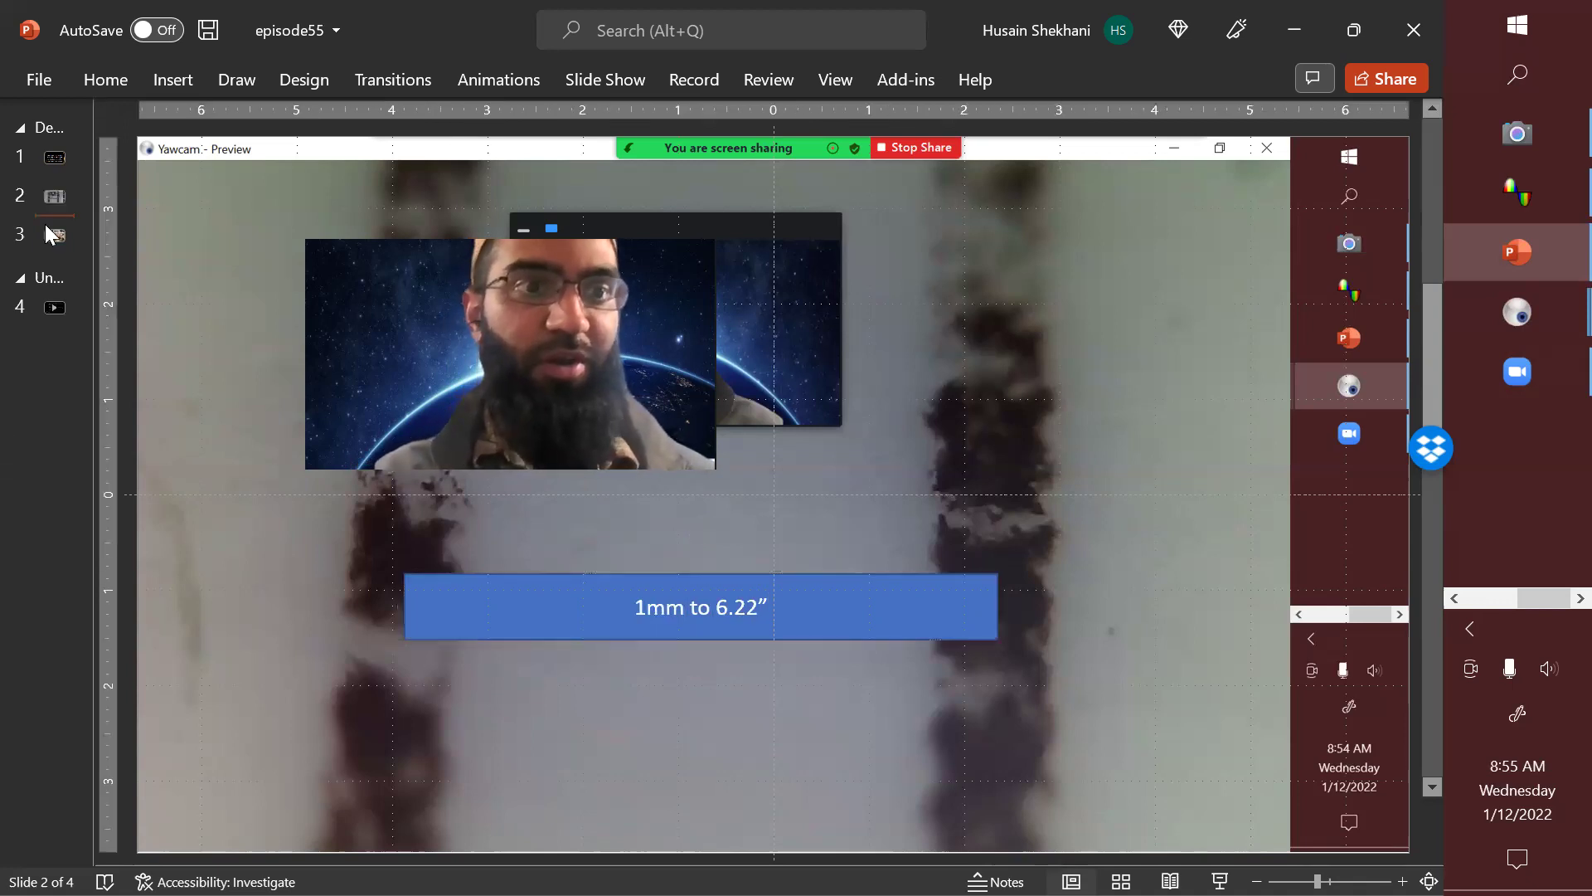
right_click(45, 224)
click(106, 325)
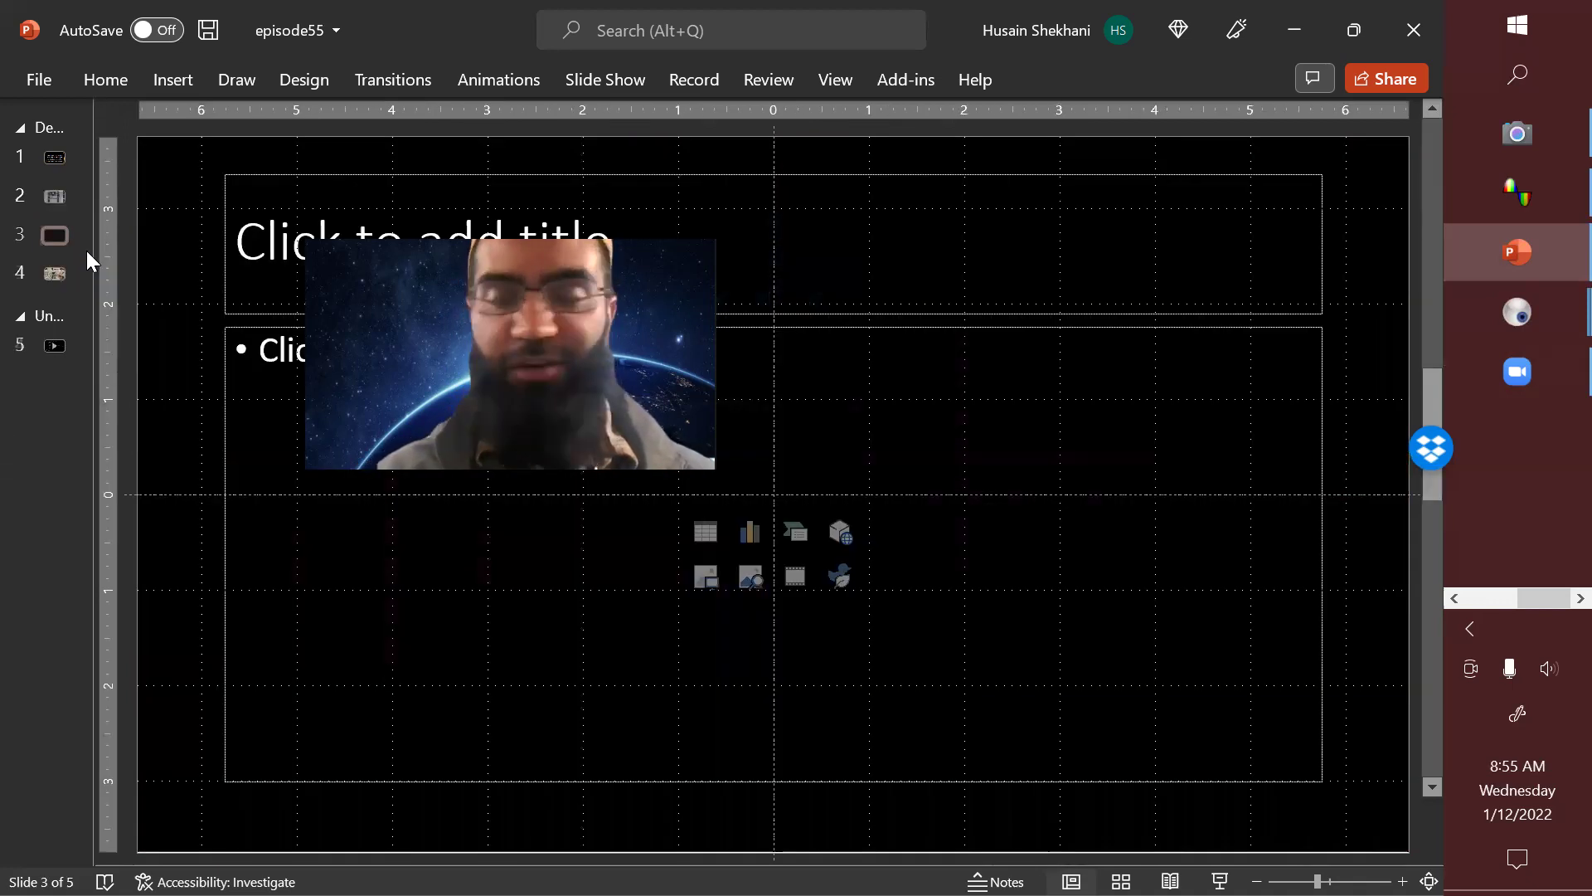
- View the magnified transducer part in the Yawcam preview and the workbench setup in the Camera app, leaving the Camera window minimized
click(1517, 315)
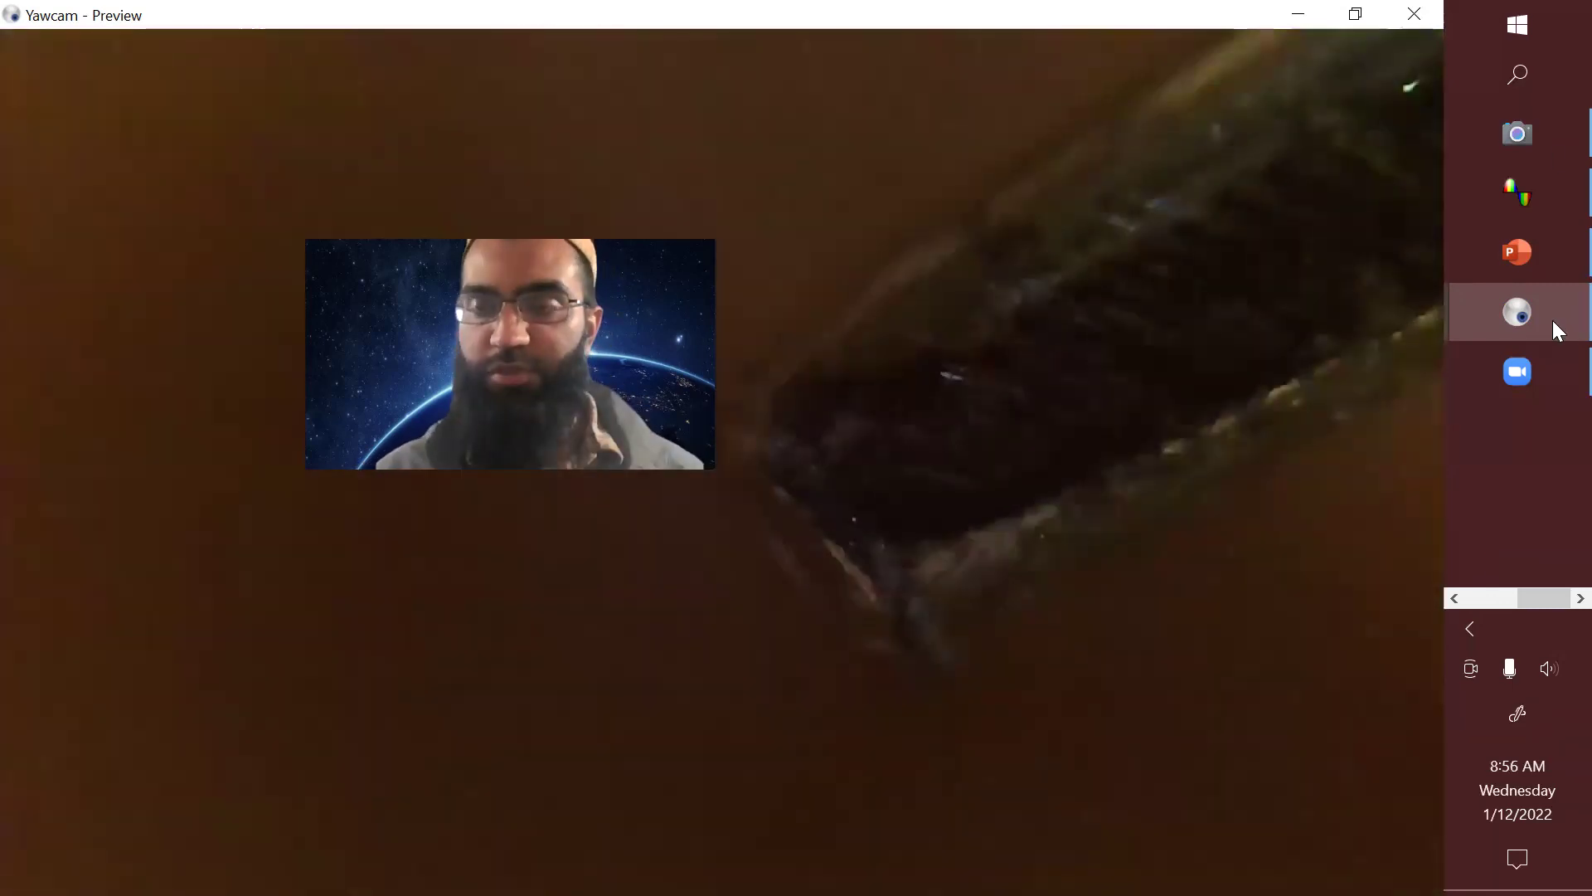
click(1529, 145)
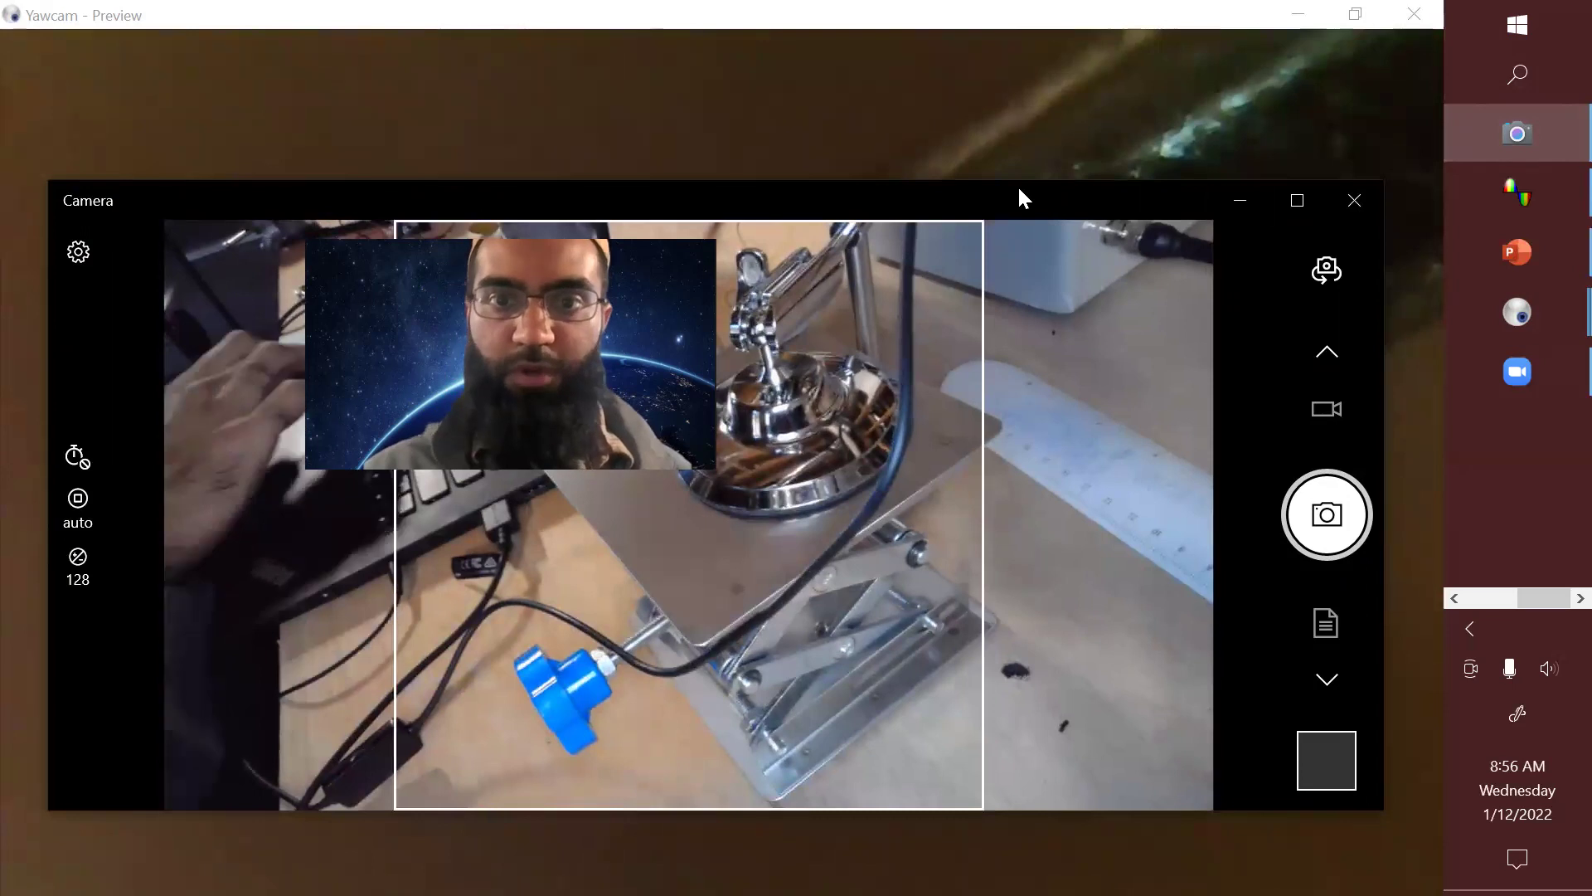
key(alt+space)
key(m)
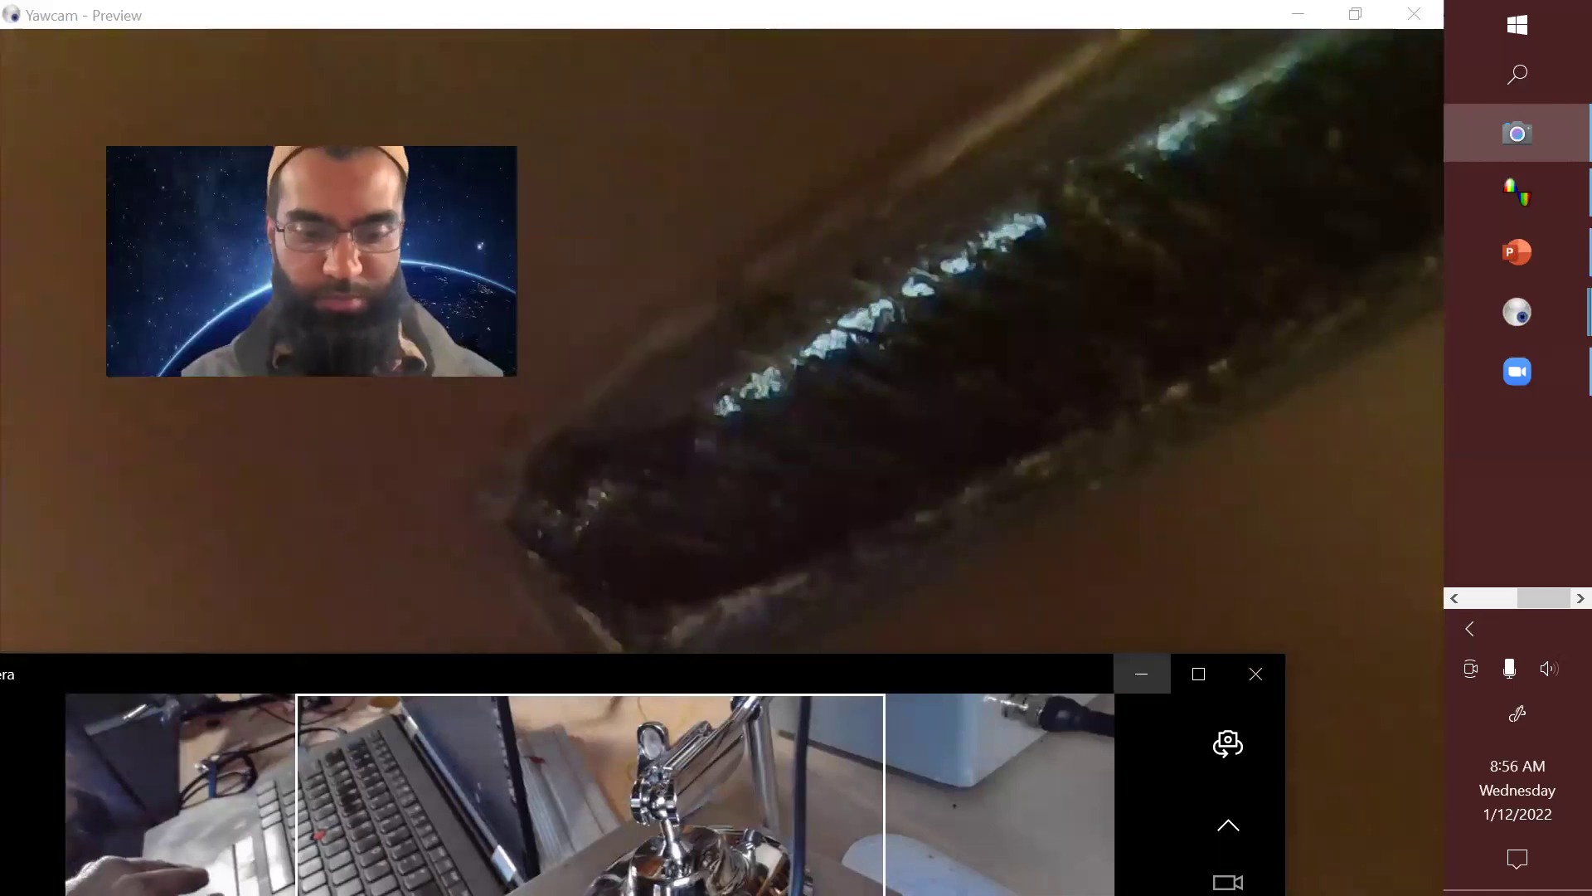
click(1141, 673)
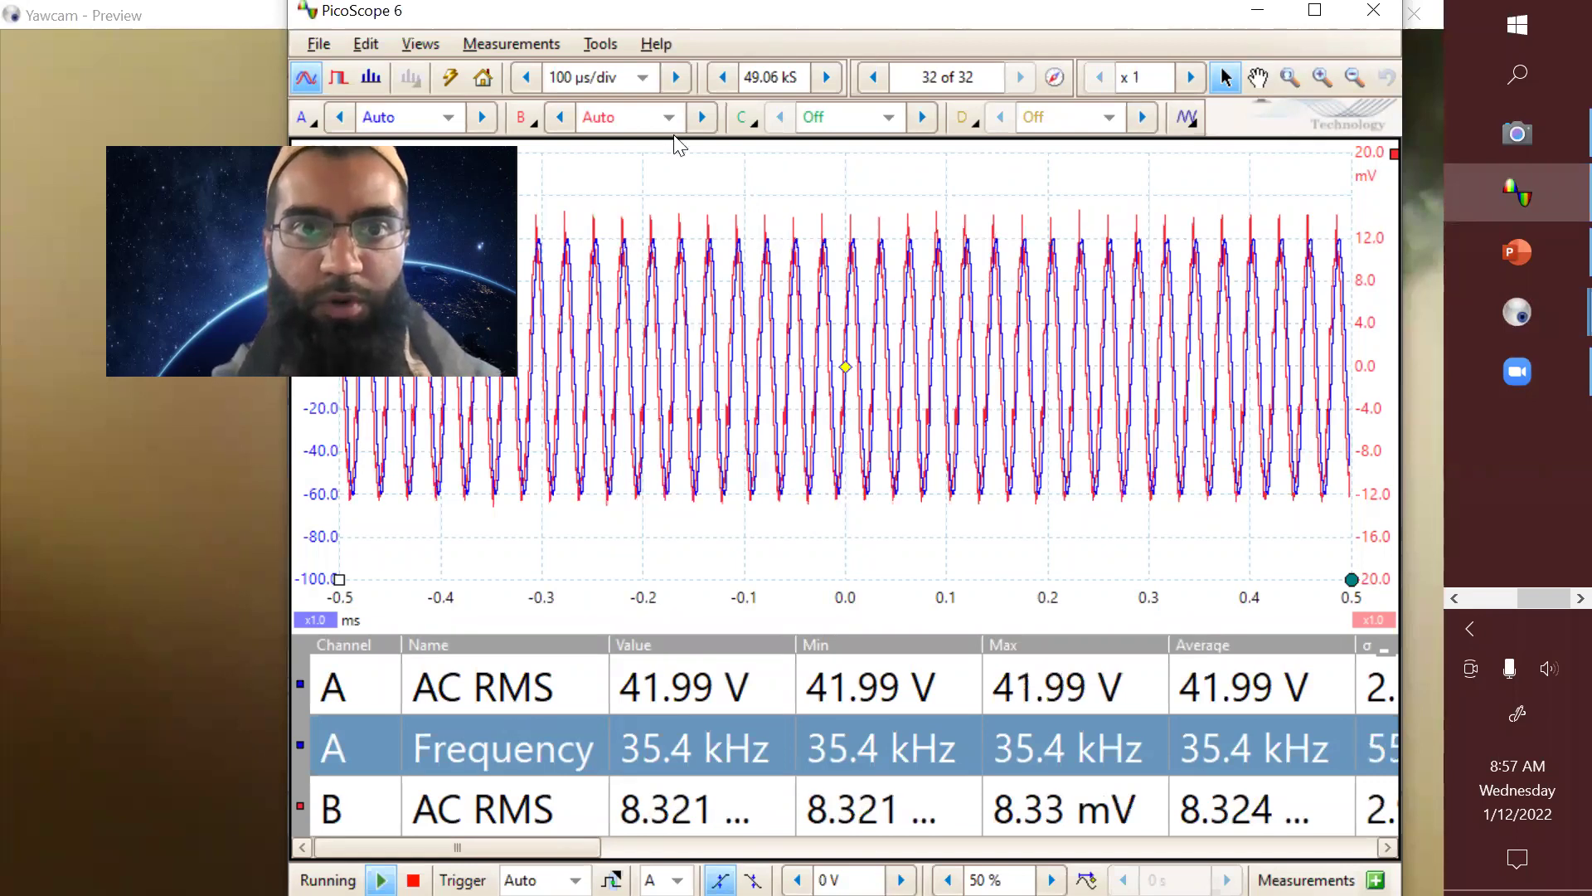
key(Up)
key(Up)
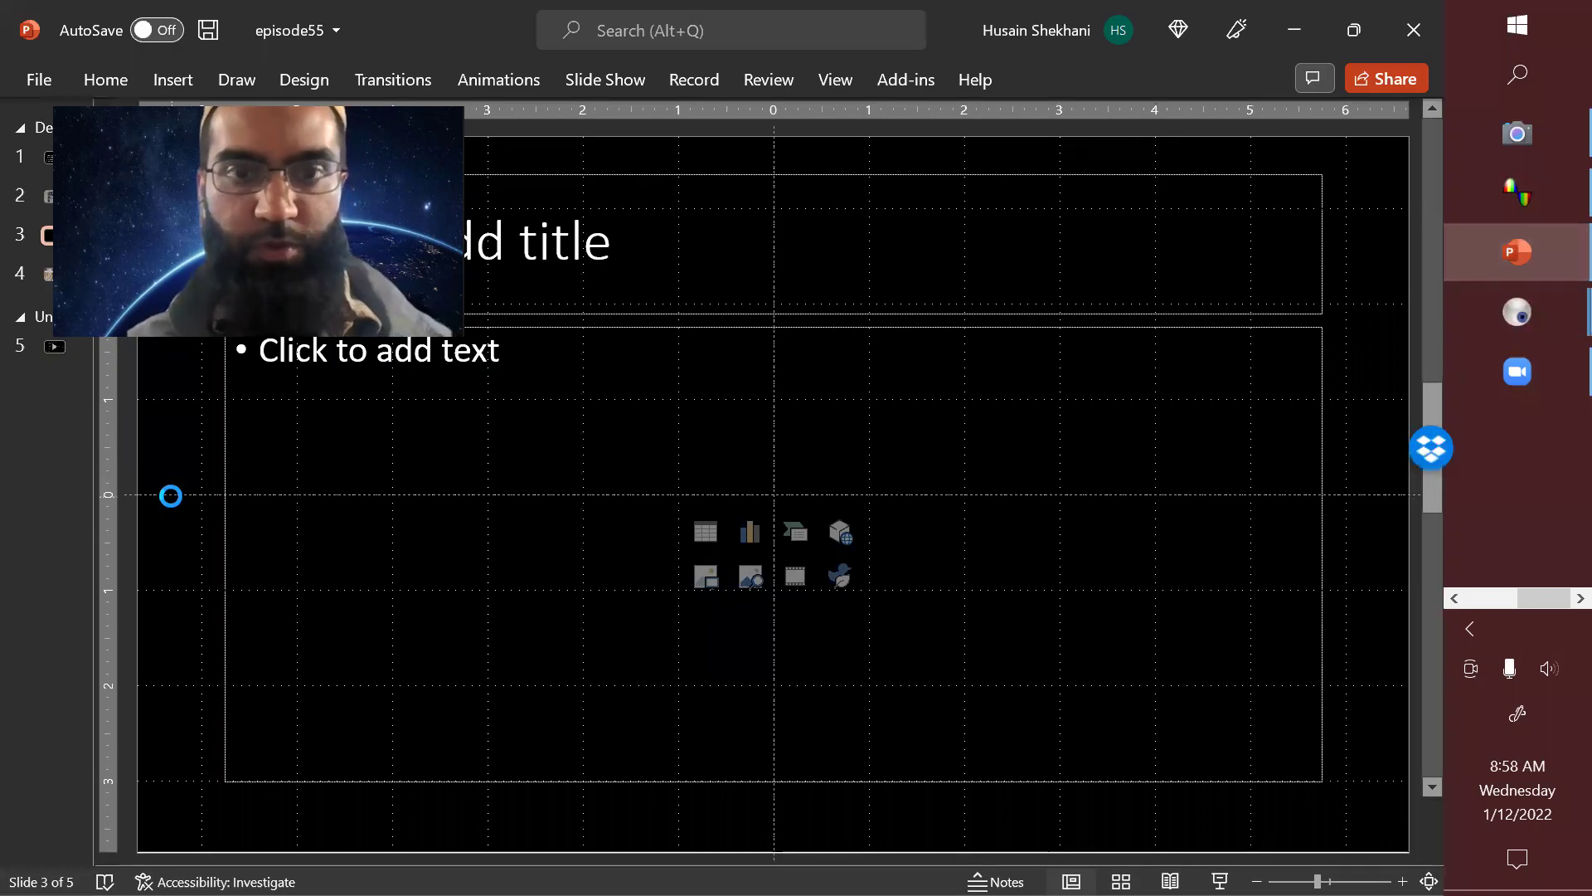
- Paste the screenshot of the magnified vibrating part onto the empty slide 3
key(ctrl+v)
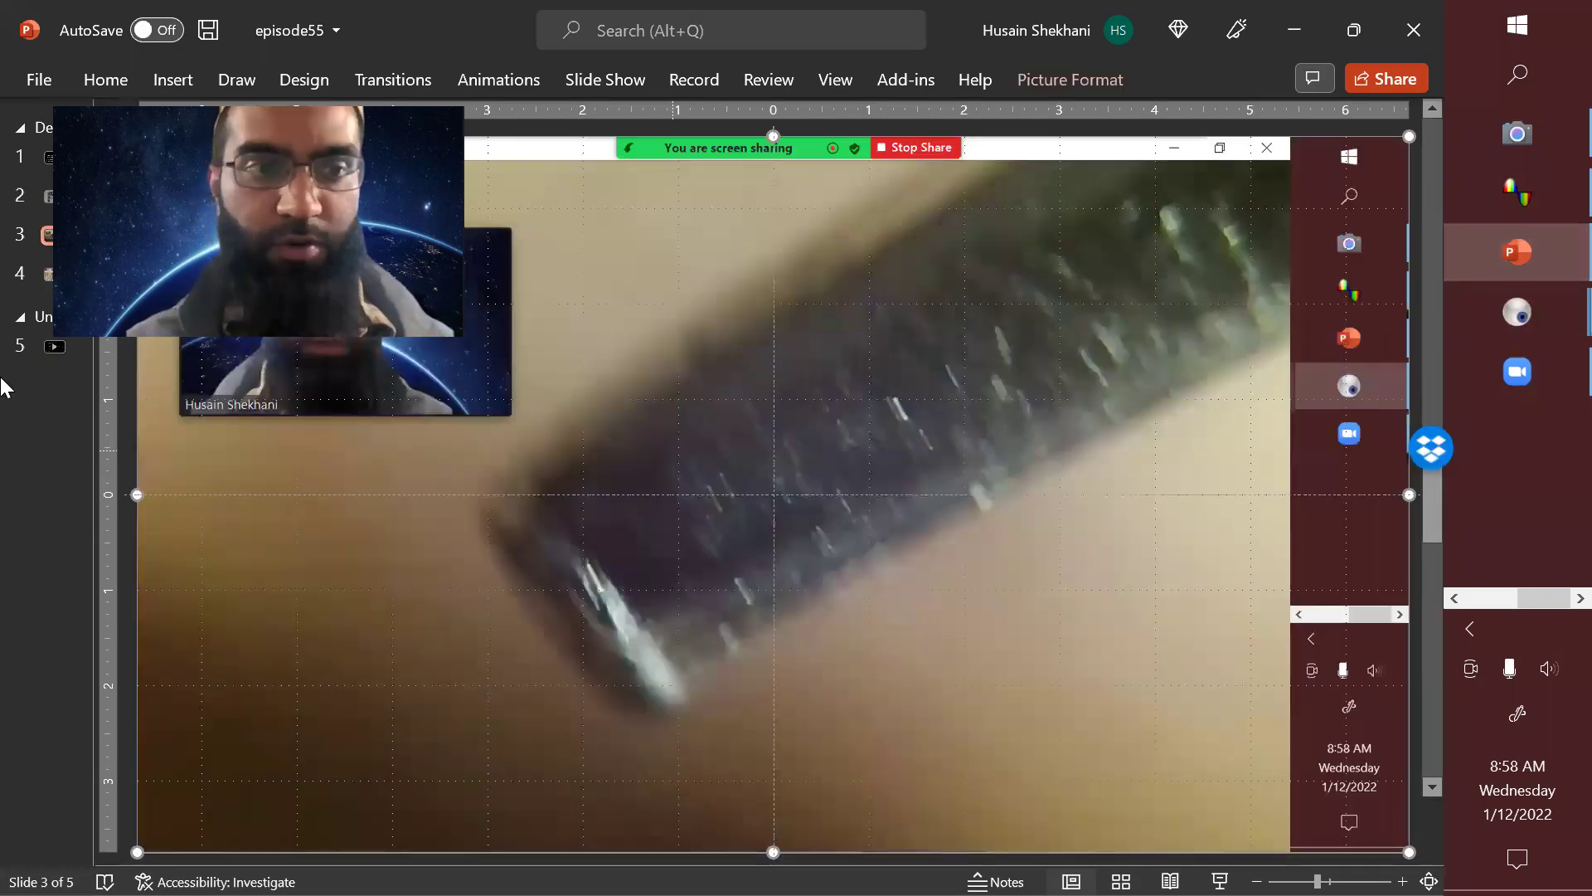
click(129, 522)
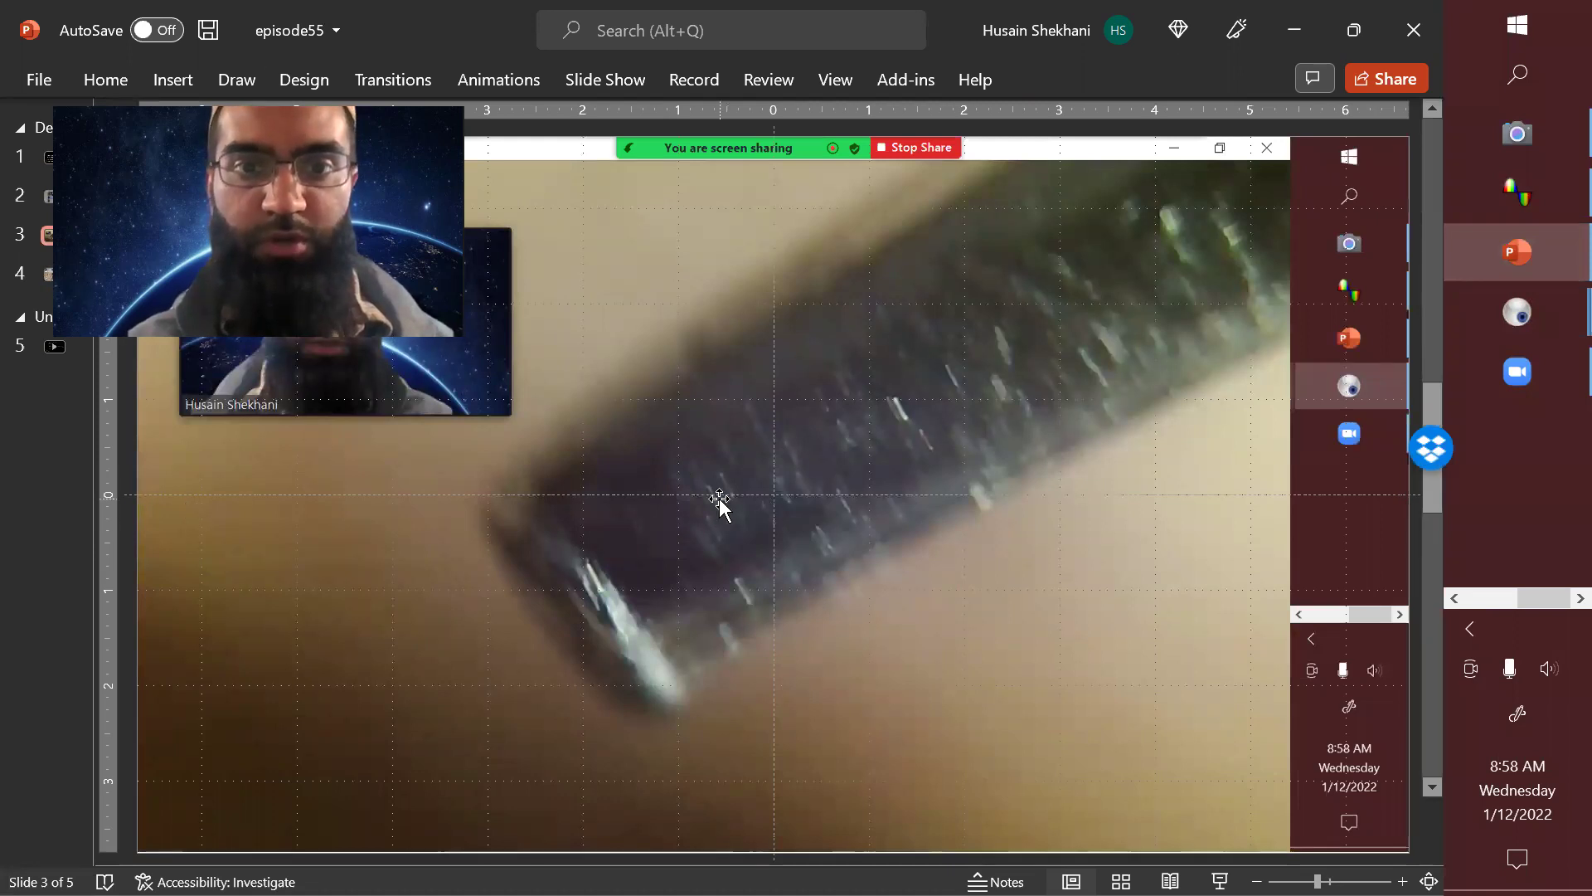
- Draw a rectangle about 0.1" wide and 0.22" high beside a bright streak on slide 3, and check its outline options
scroll(720, 500, up, 5)
scroll(720, 500, up, 4)
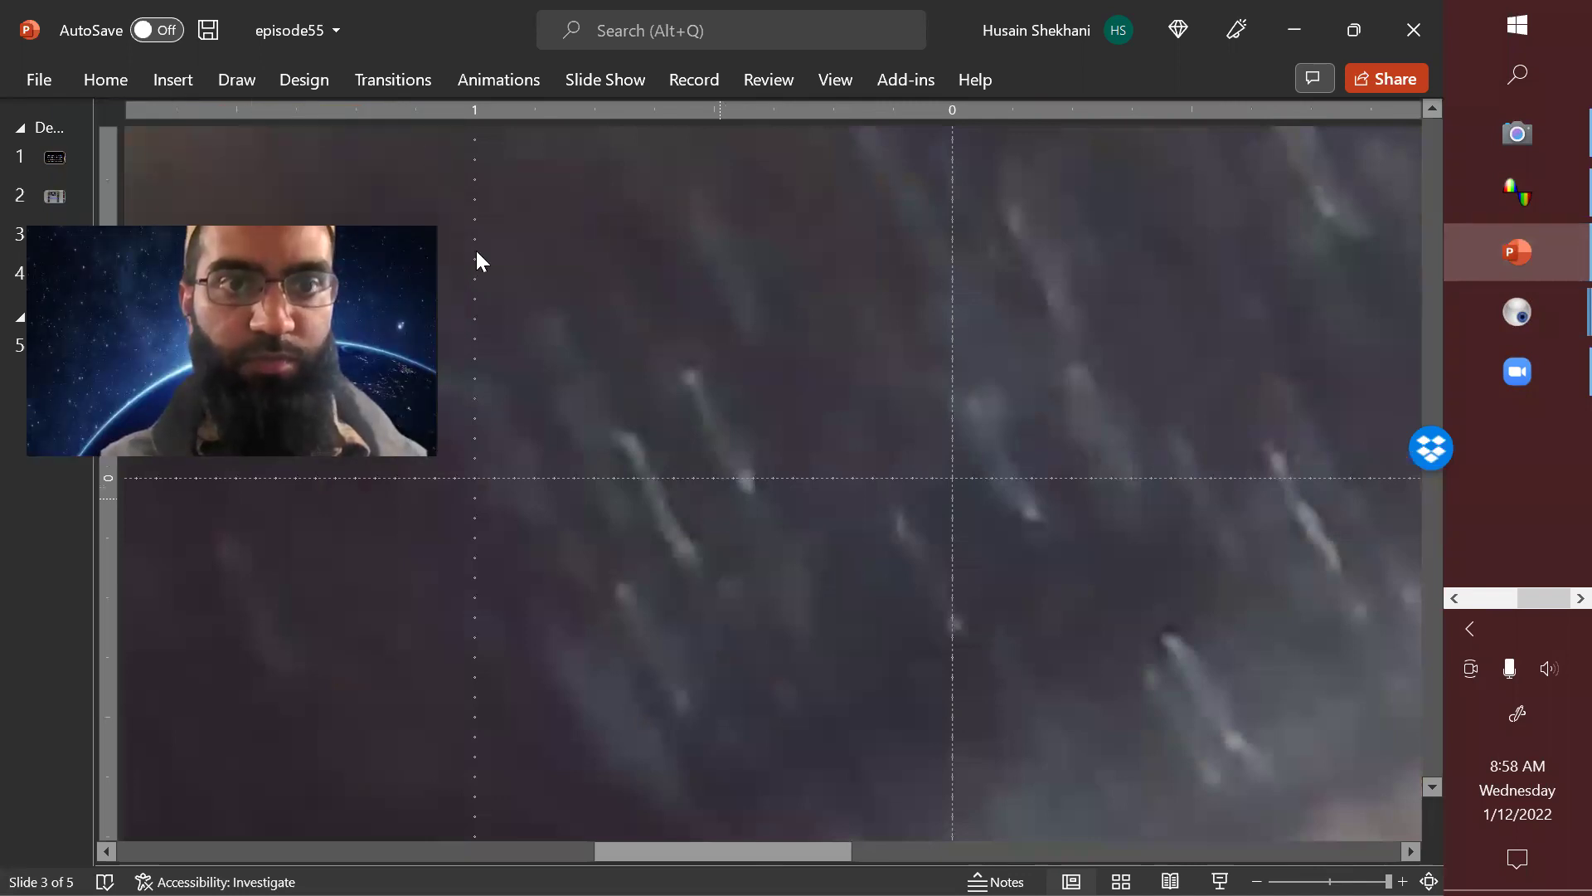
click(172, 79)
click(416, 141)
click(406, 313)
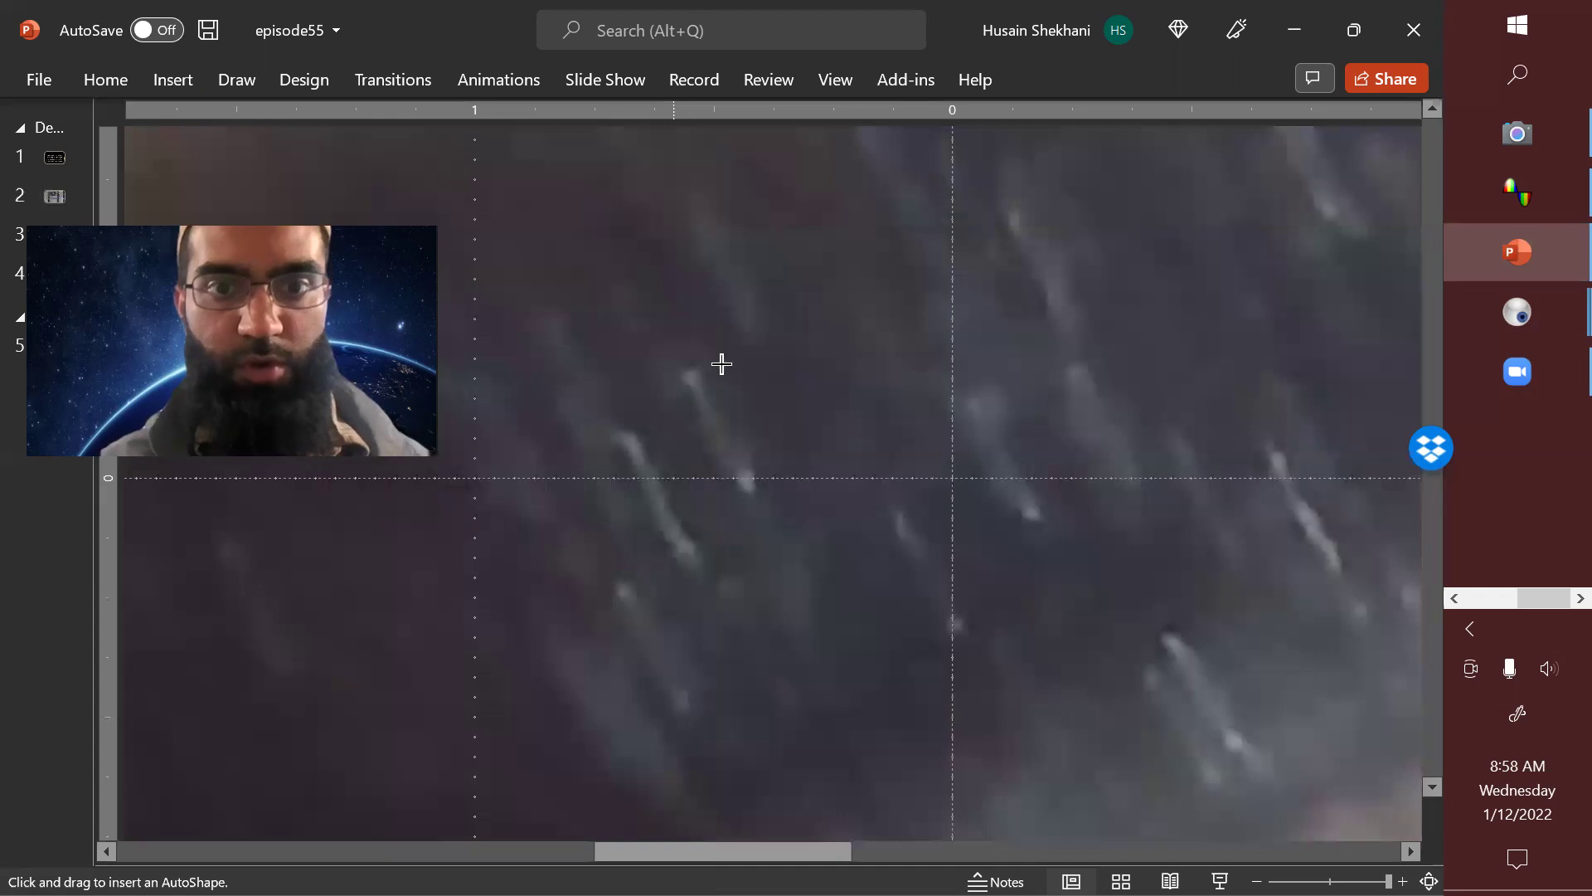
drag(747, 379, 792, 477)
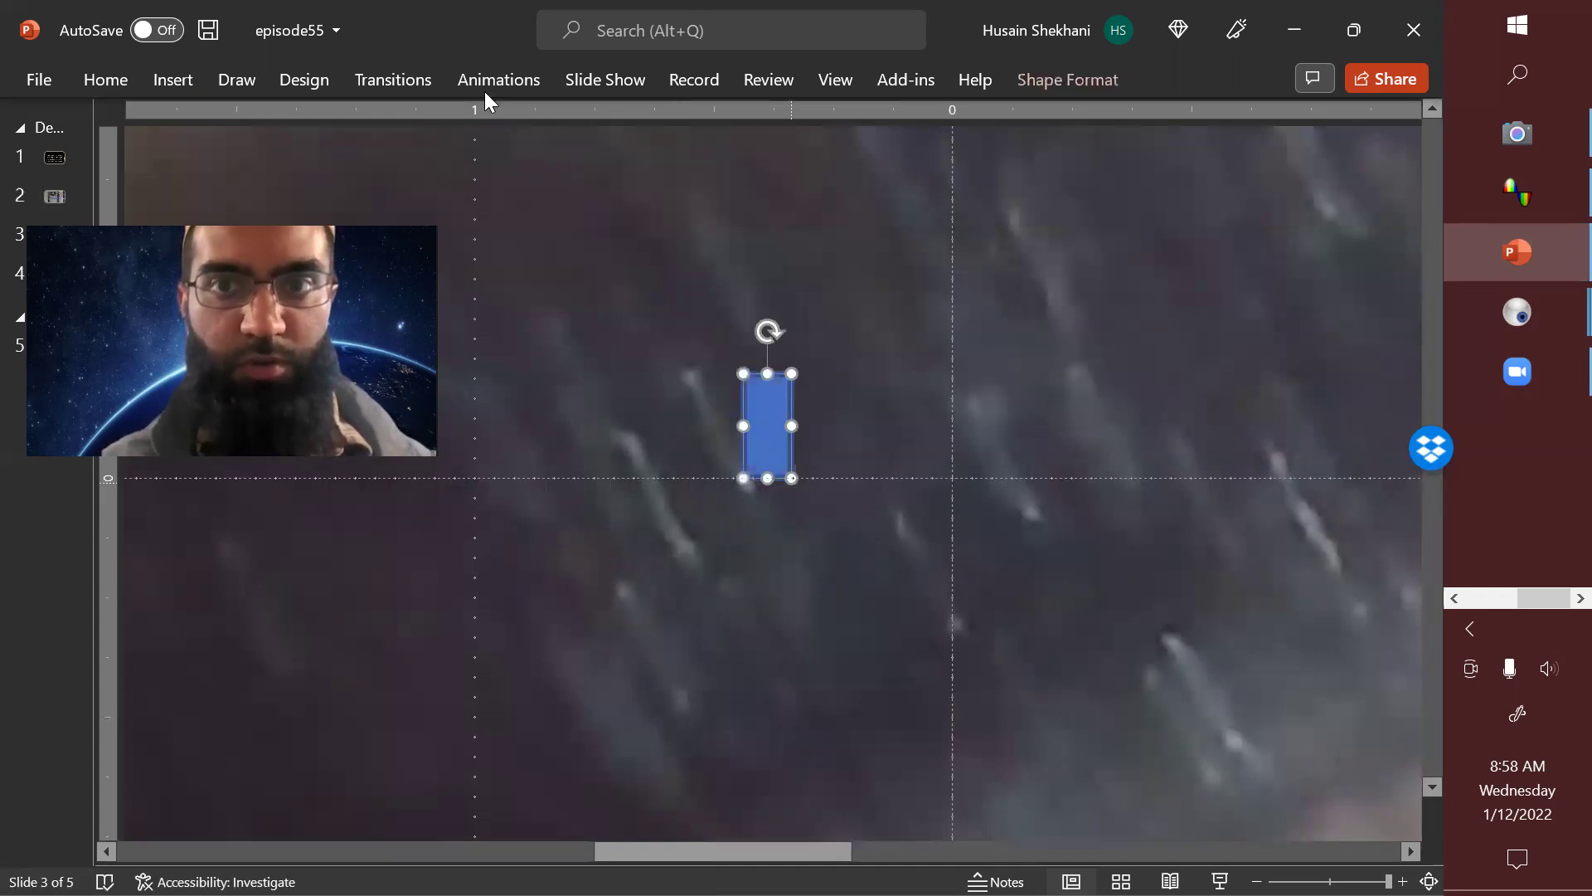
click(583, 157)
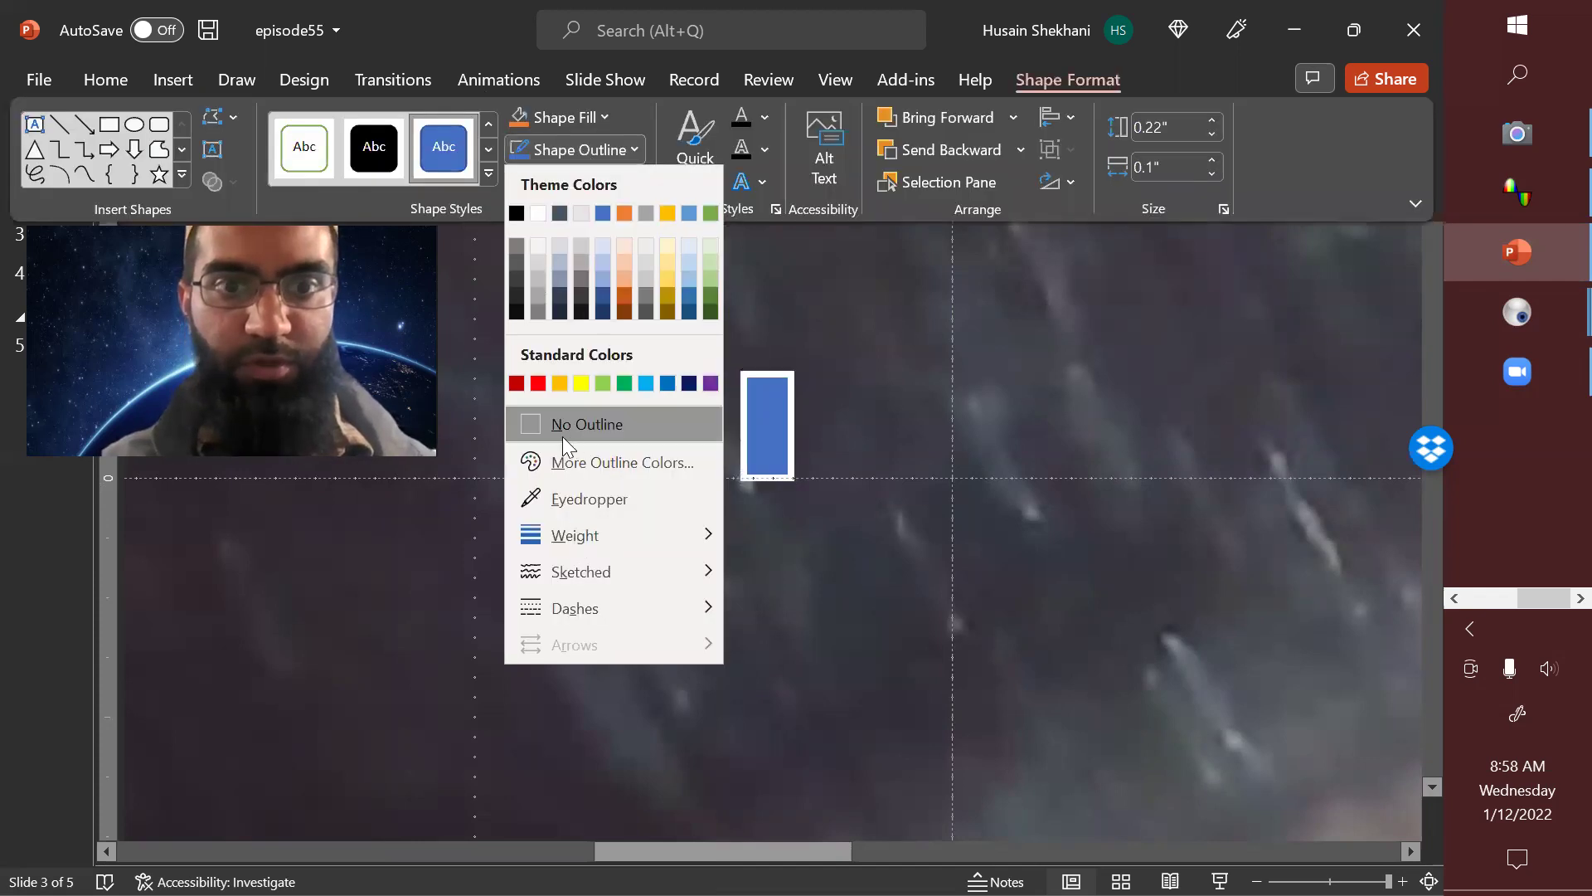
click(750, 377)
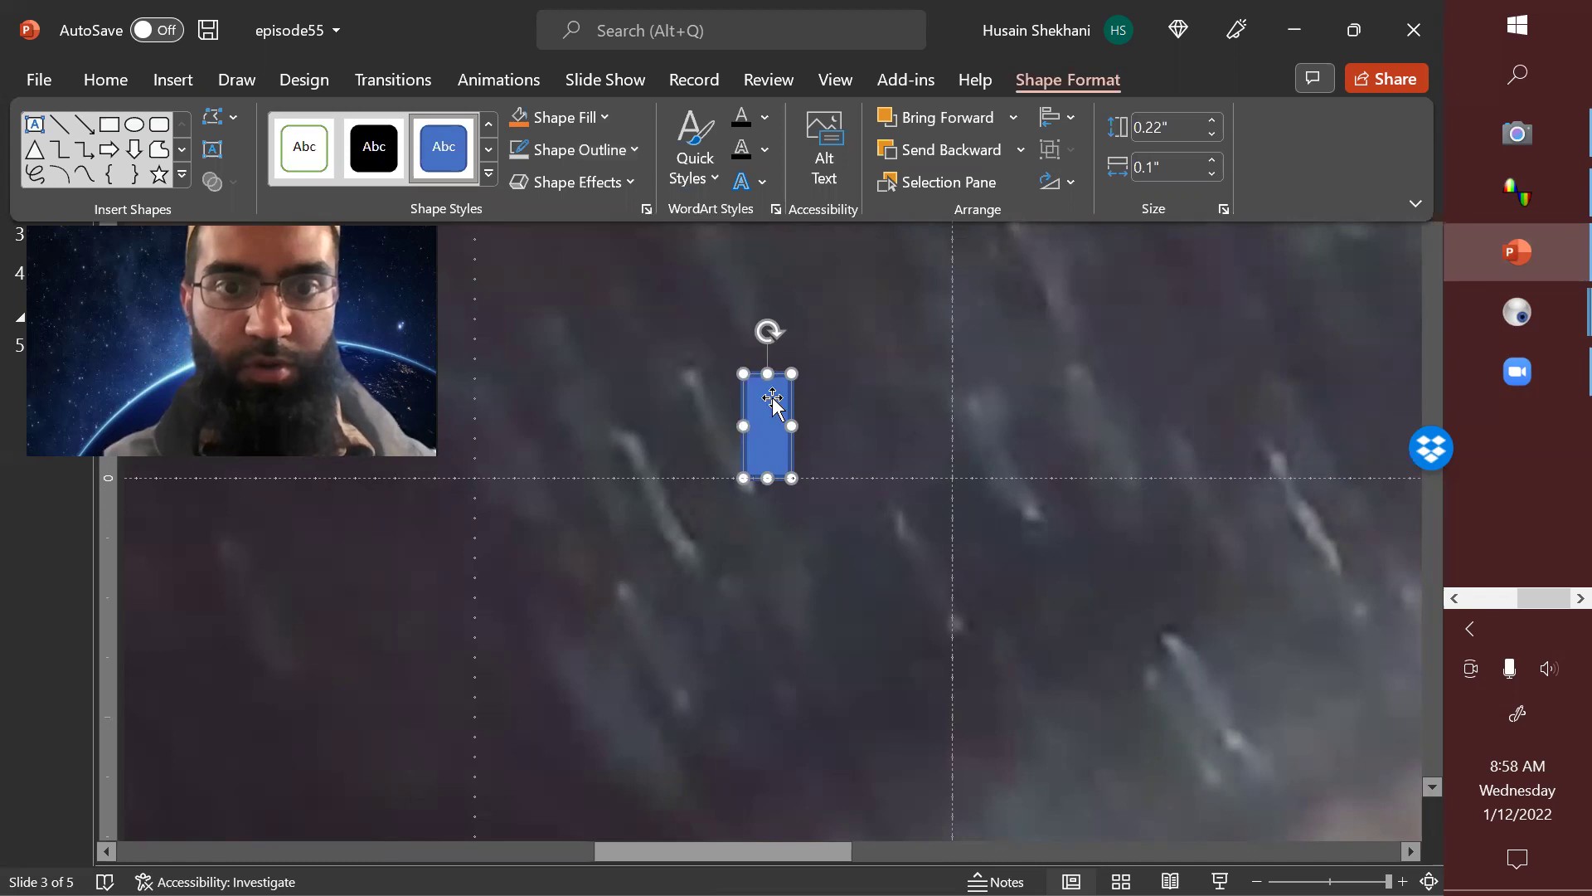
- Align the small rectangle with the bright streak, rotate it parallel, and resize it to about 0.27" high and 0.07" wide
drag(609, 467, 608, 470)
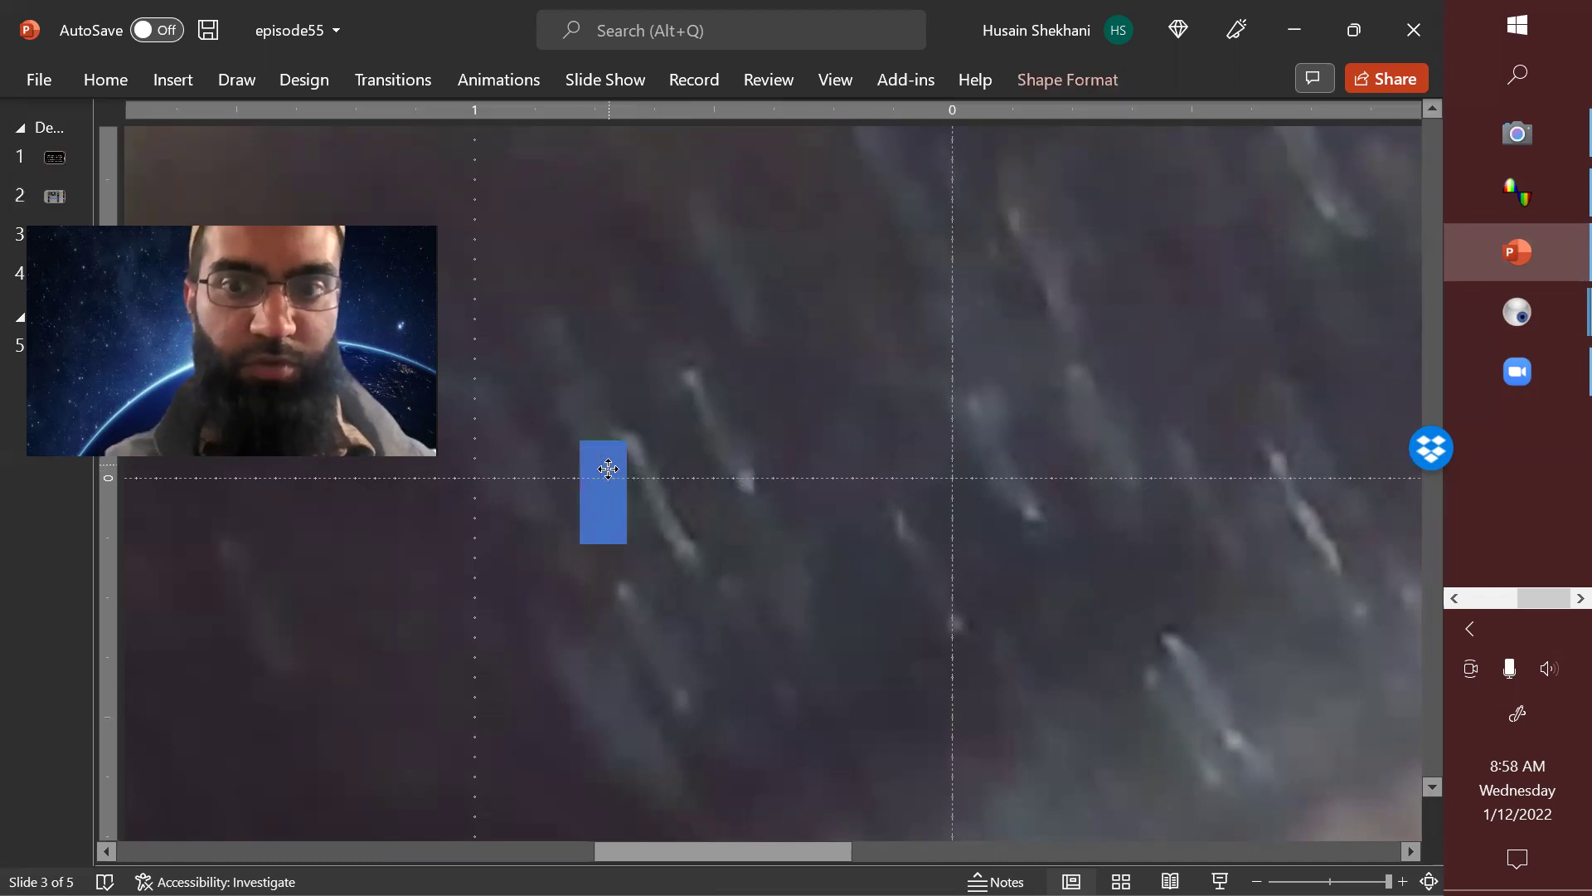
drag(572, 412, 569, 425)
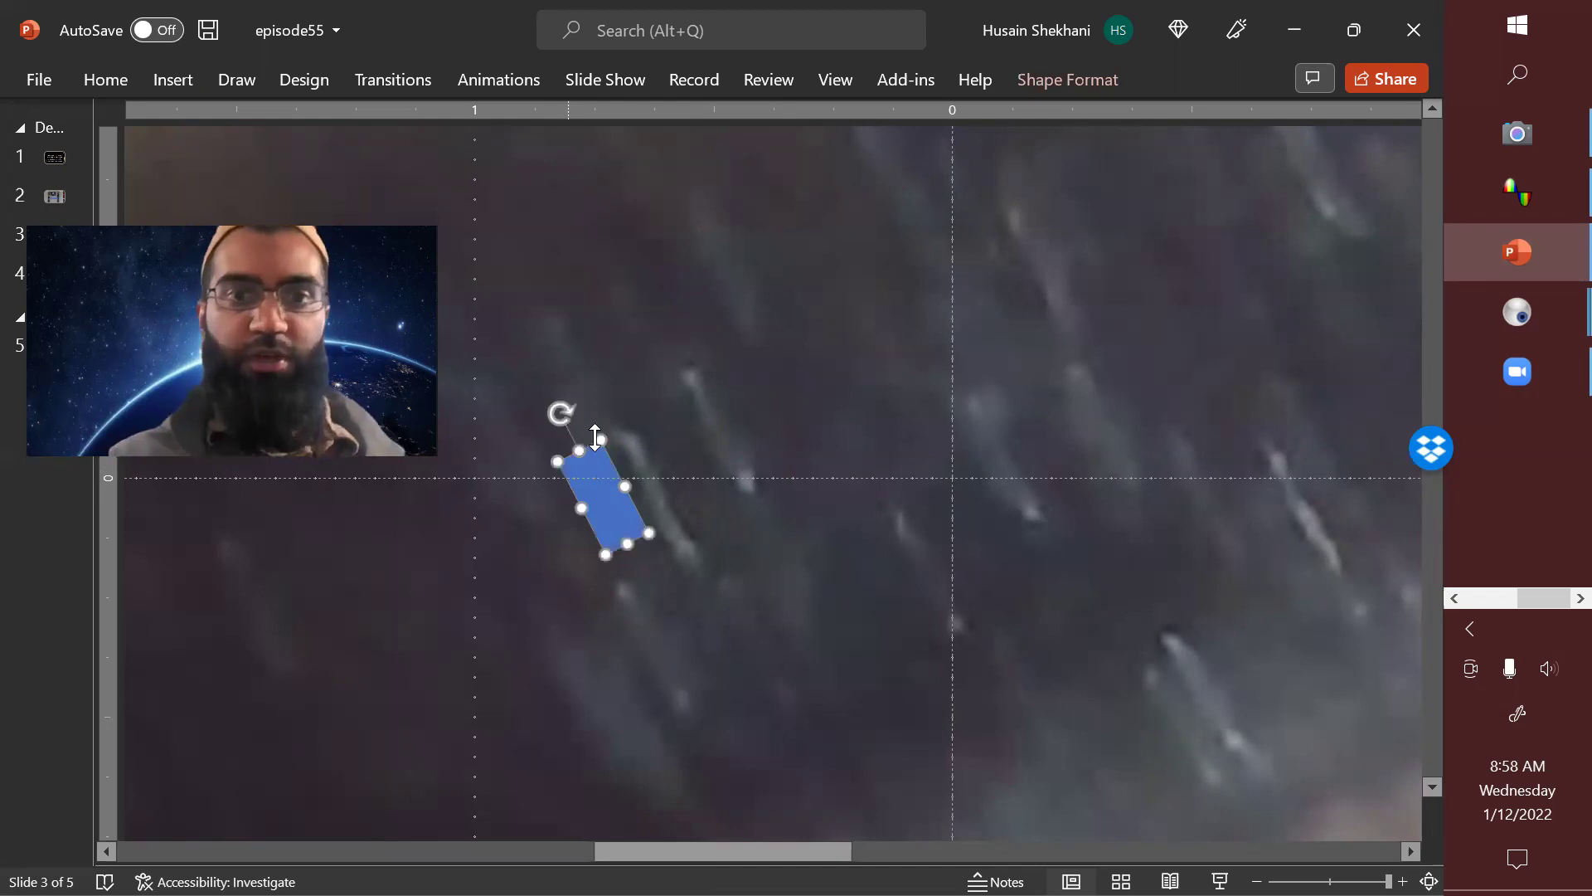
scroll(627, 535, down, 5)
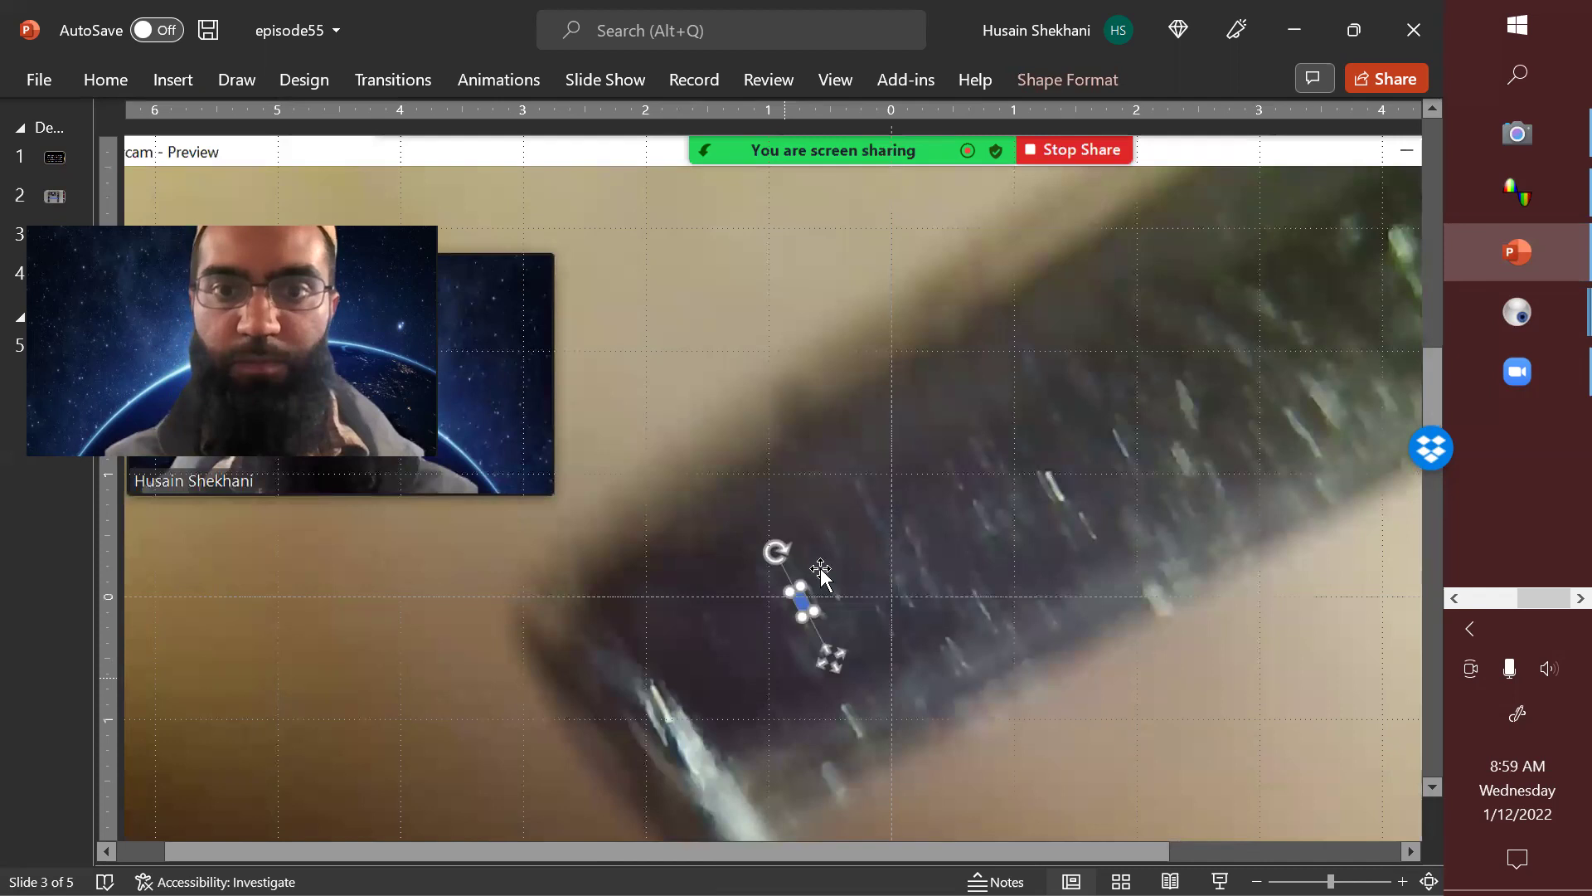
scroll(823, 495, up, 3)
mouse_move(838, 498)
mouse_down()
mouse_move(850, 538)
mouse_move(825, 483)
mouse_move(838, 484)
mouse_up()
scroll(912, 521, up, 5)
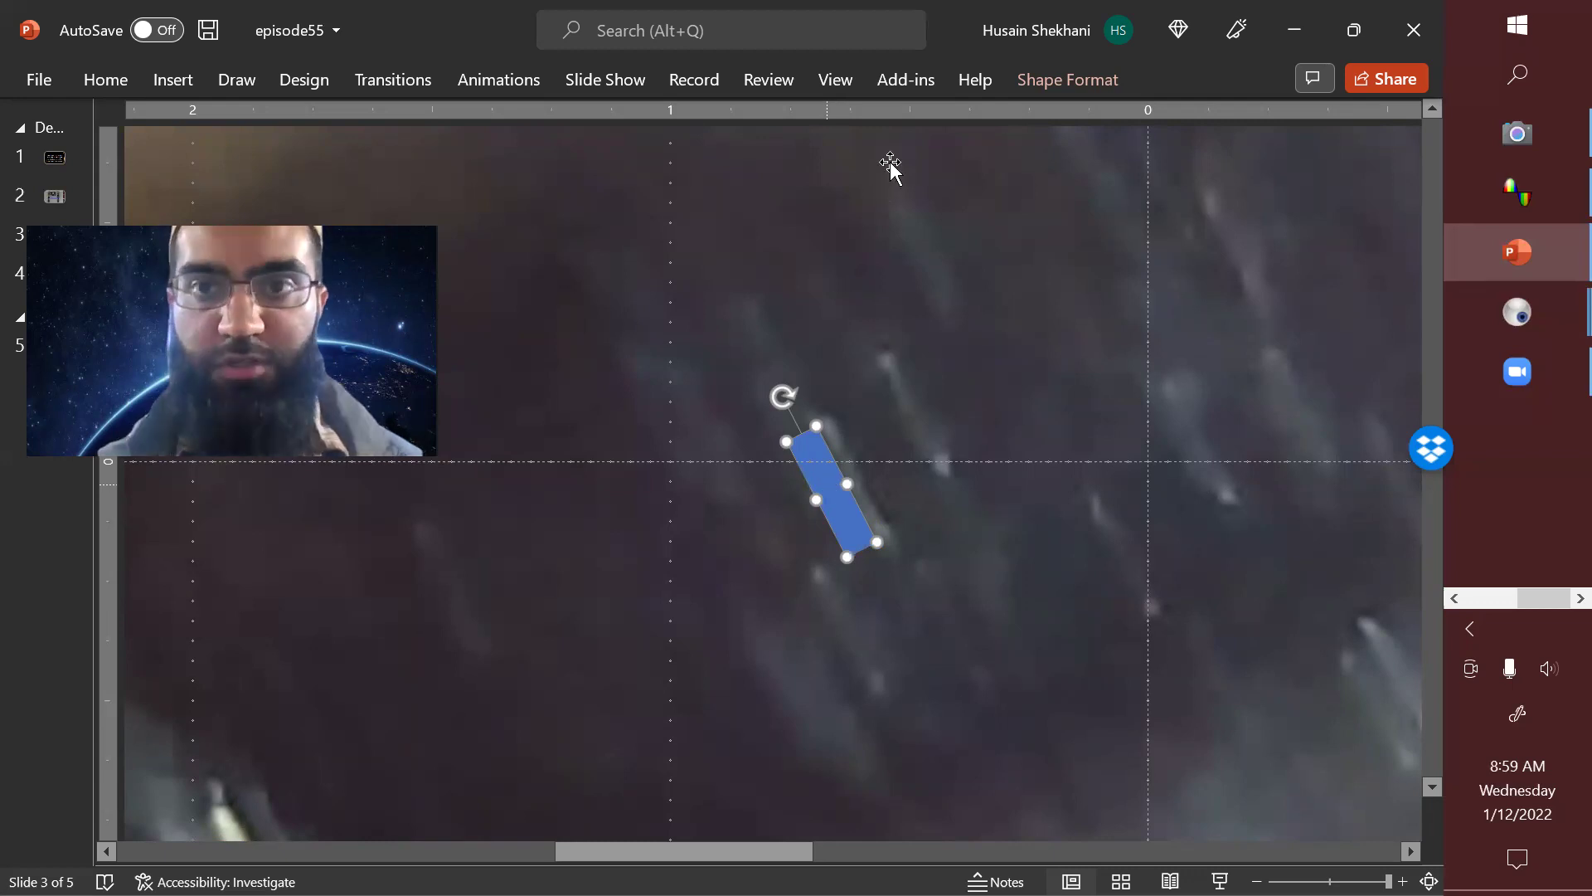
click(1051, 78)
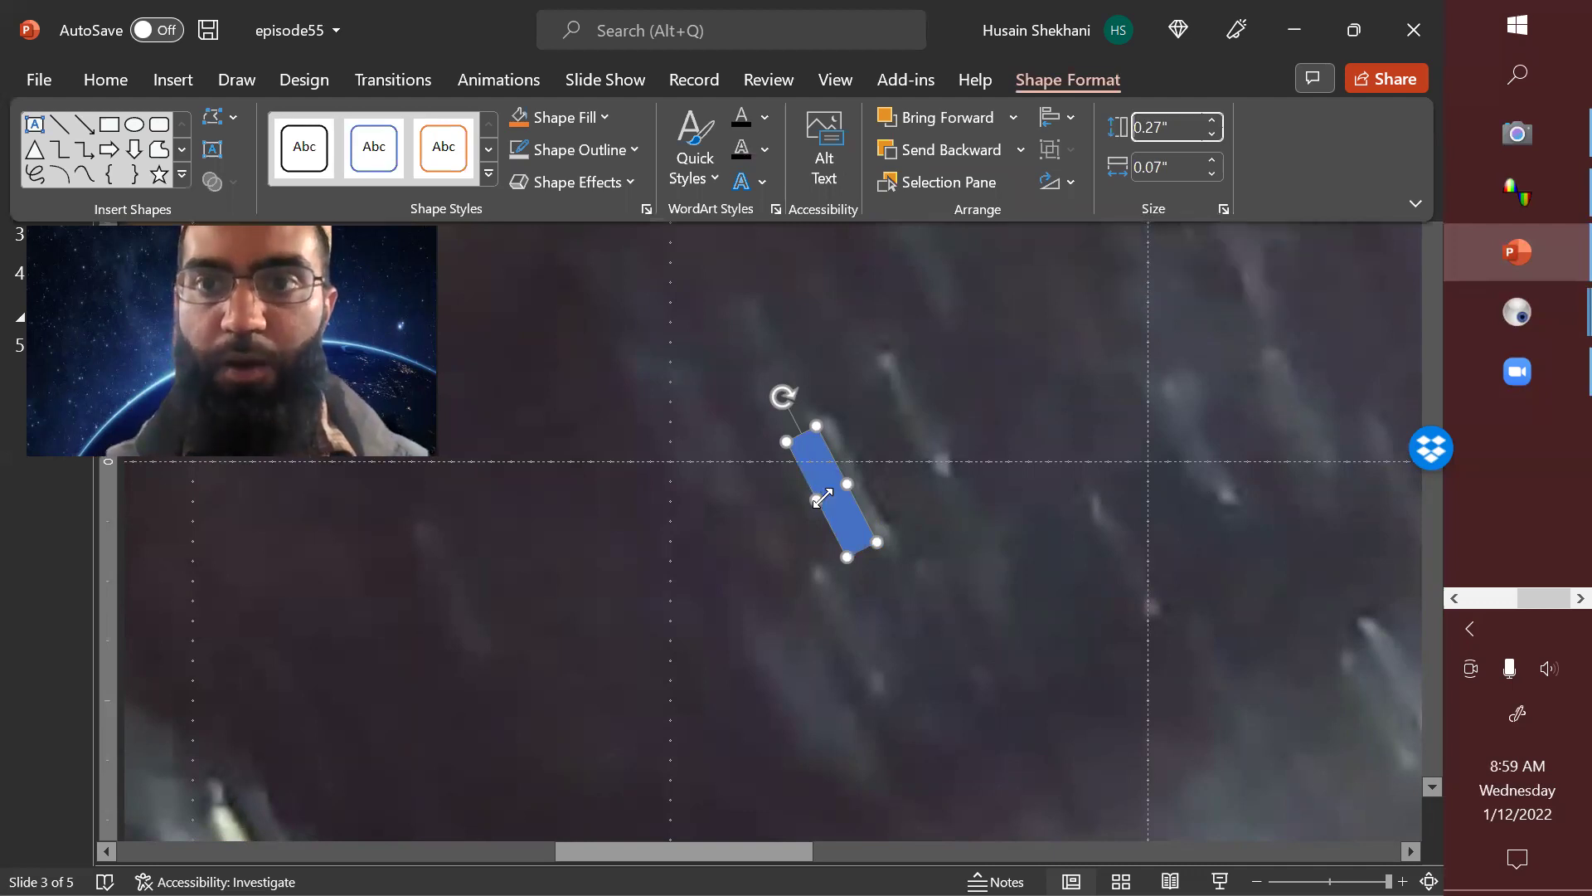
- Insert a rectangle label above the streak on slide 3 and enter .27" in it
scroll(823, 501, down, 3)
click(651, 315)
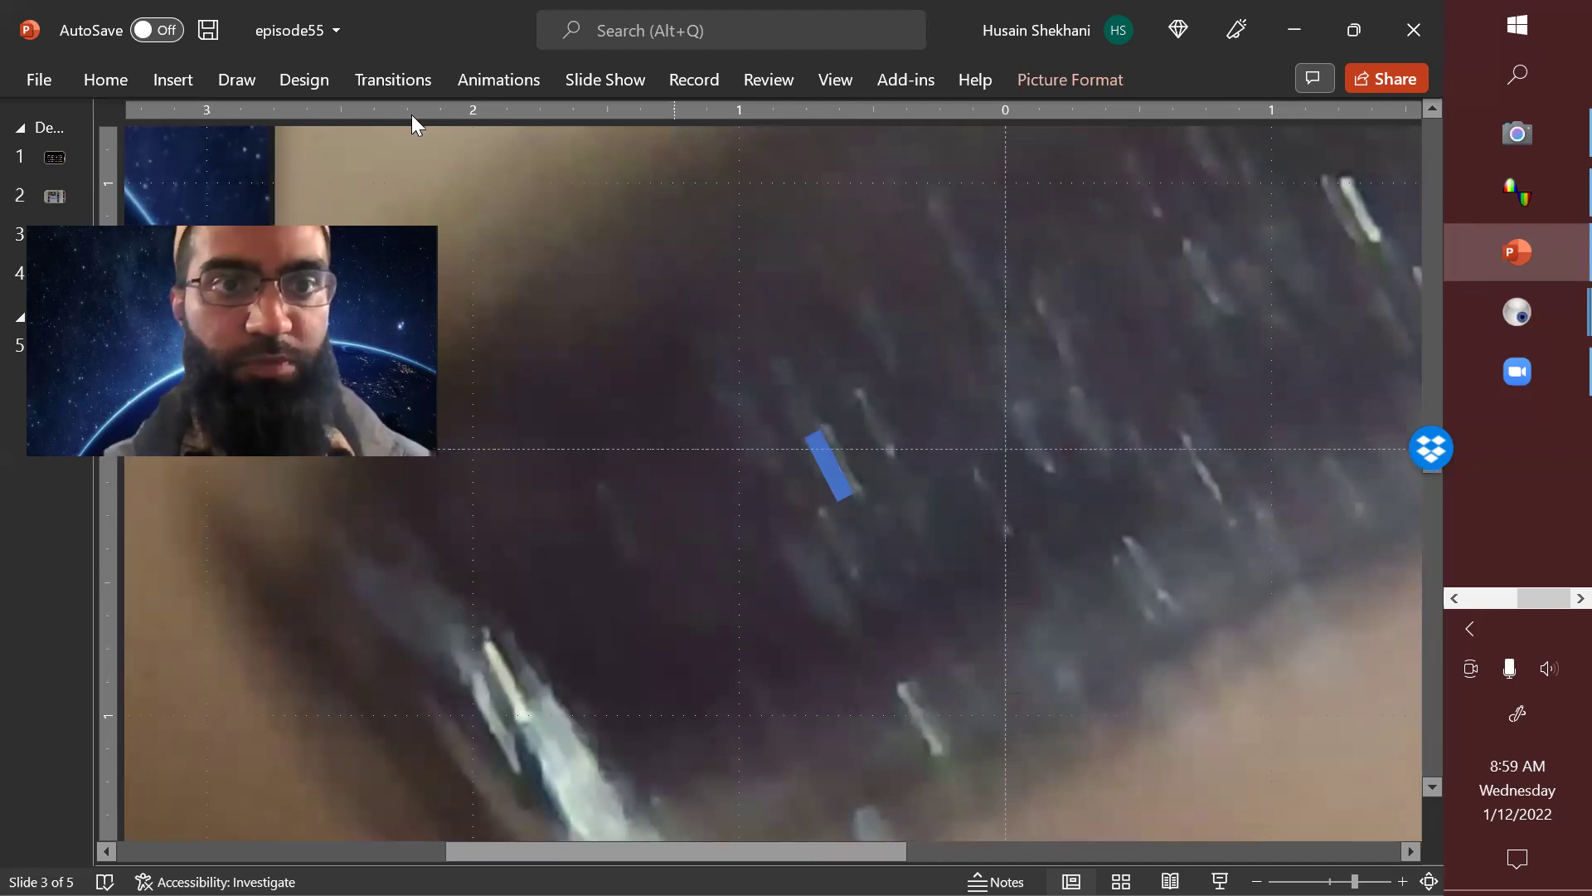
click(172, 79)
click(401, 241)
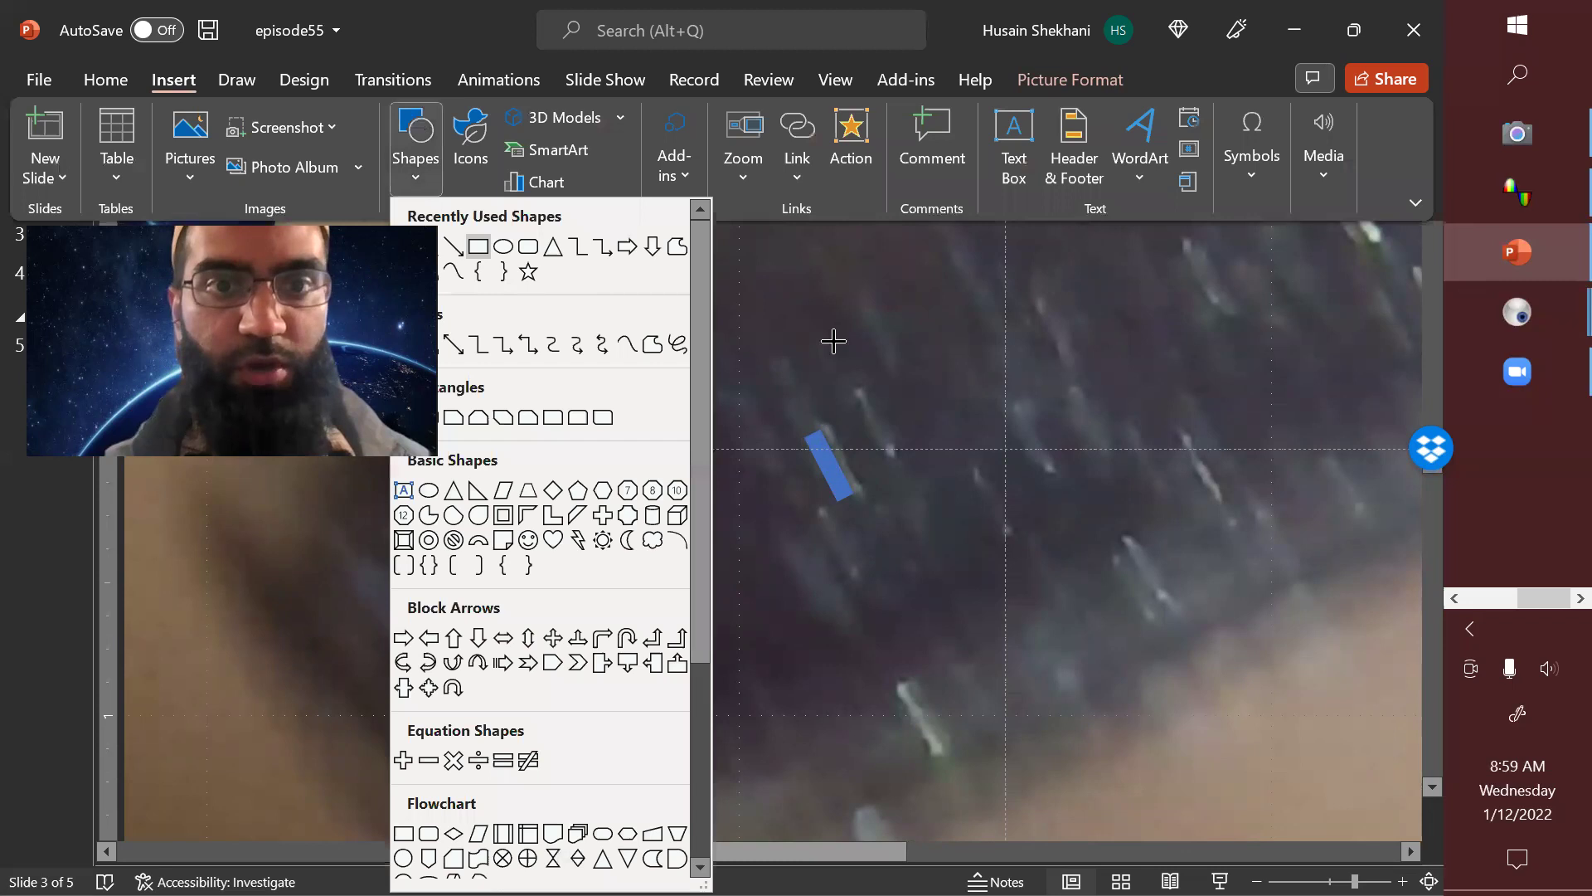
drag(817, 335, 533, 155)
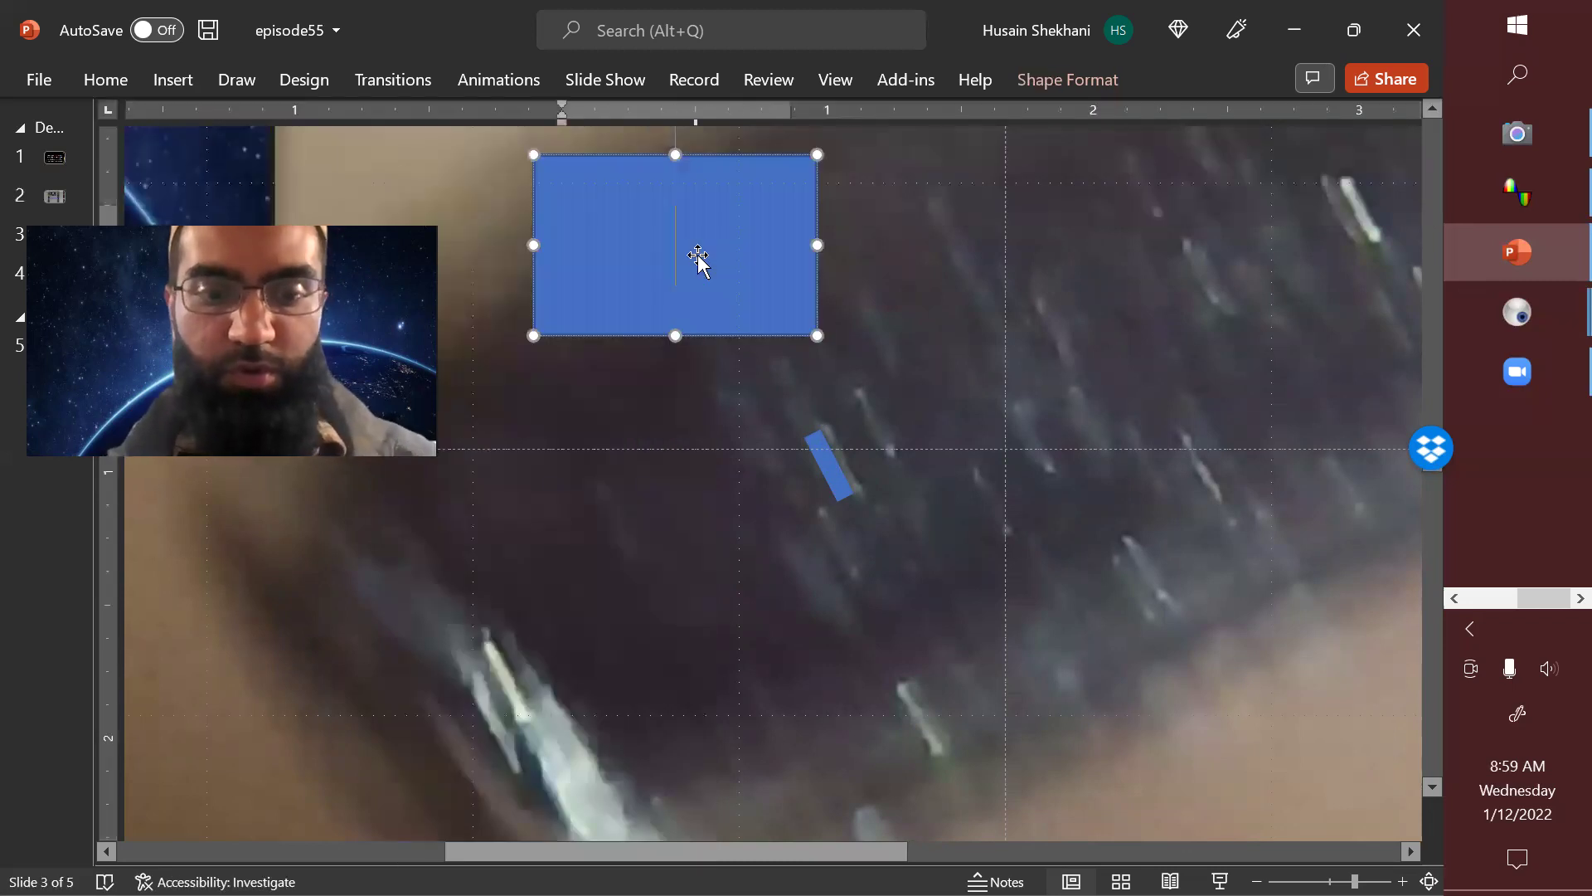
text(.27")
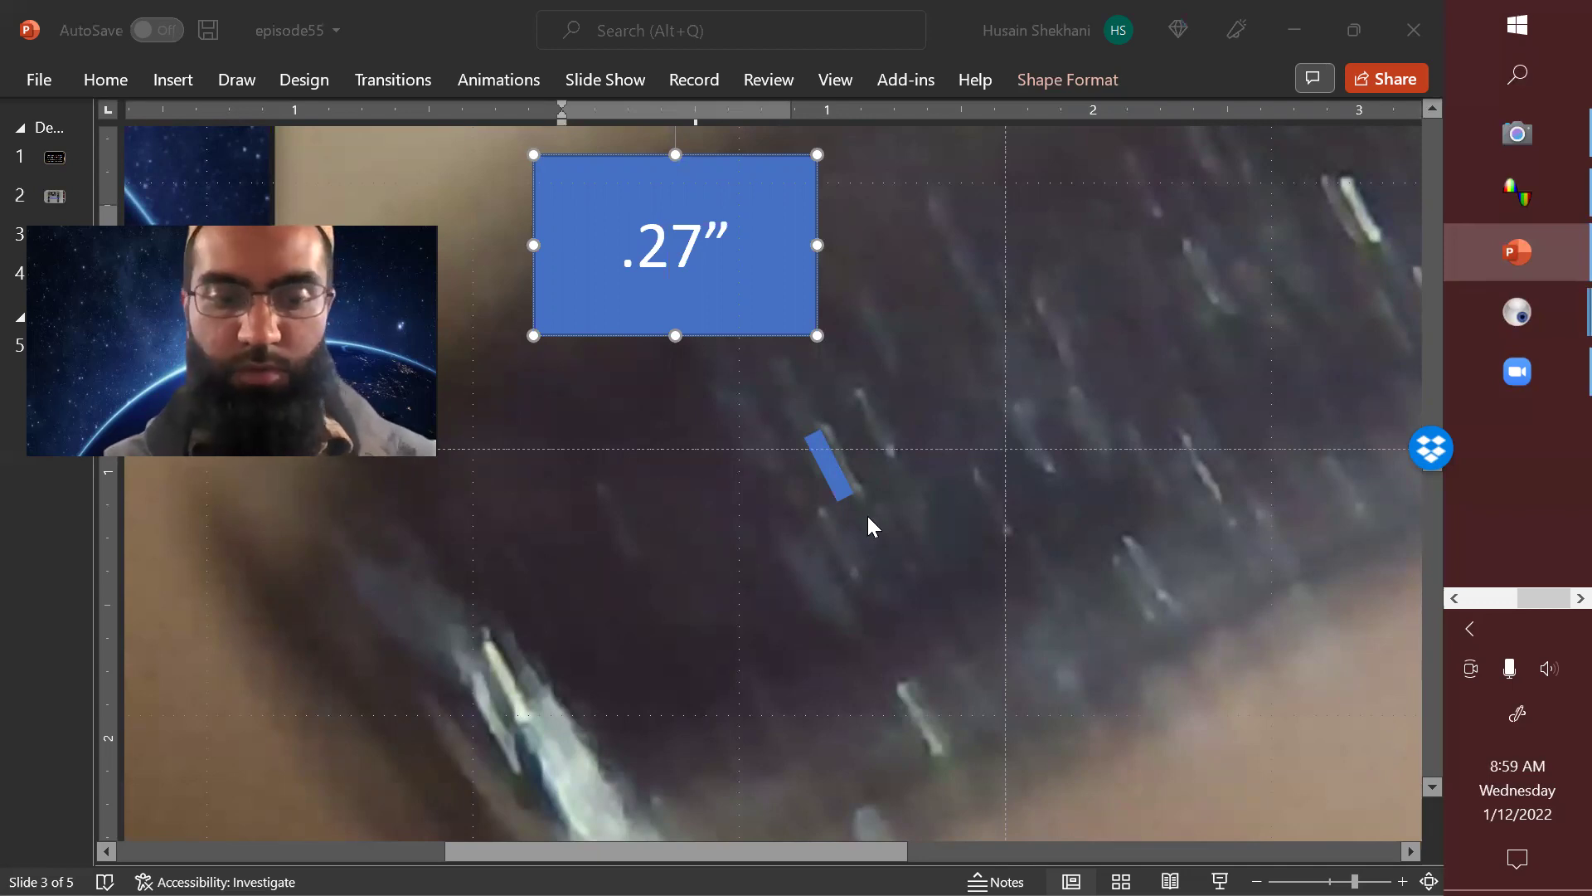
- Open the Calculator app and switch it to Standard mode
key(super)
text(calc)
key(Return)
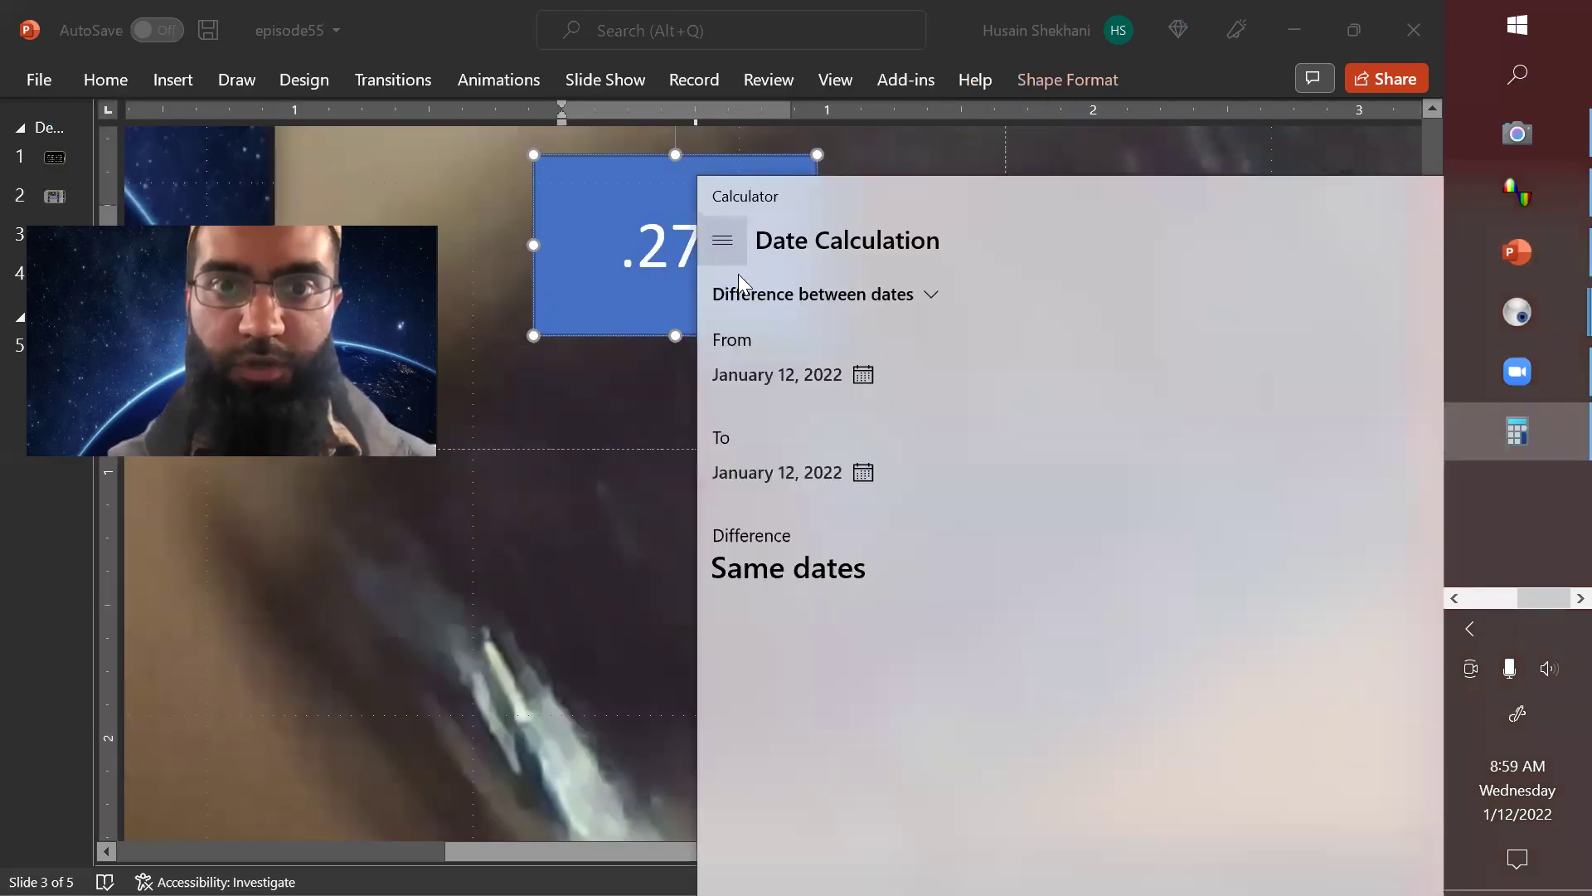
click(738, 274)
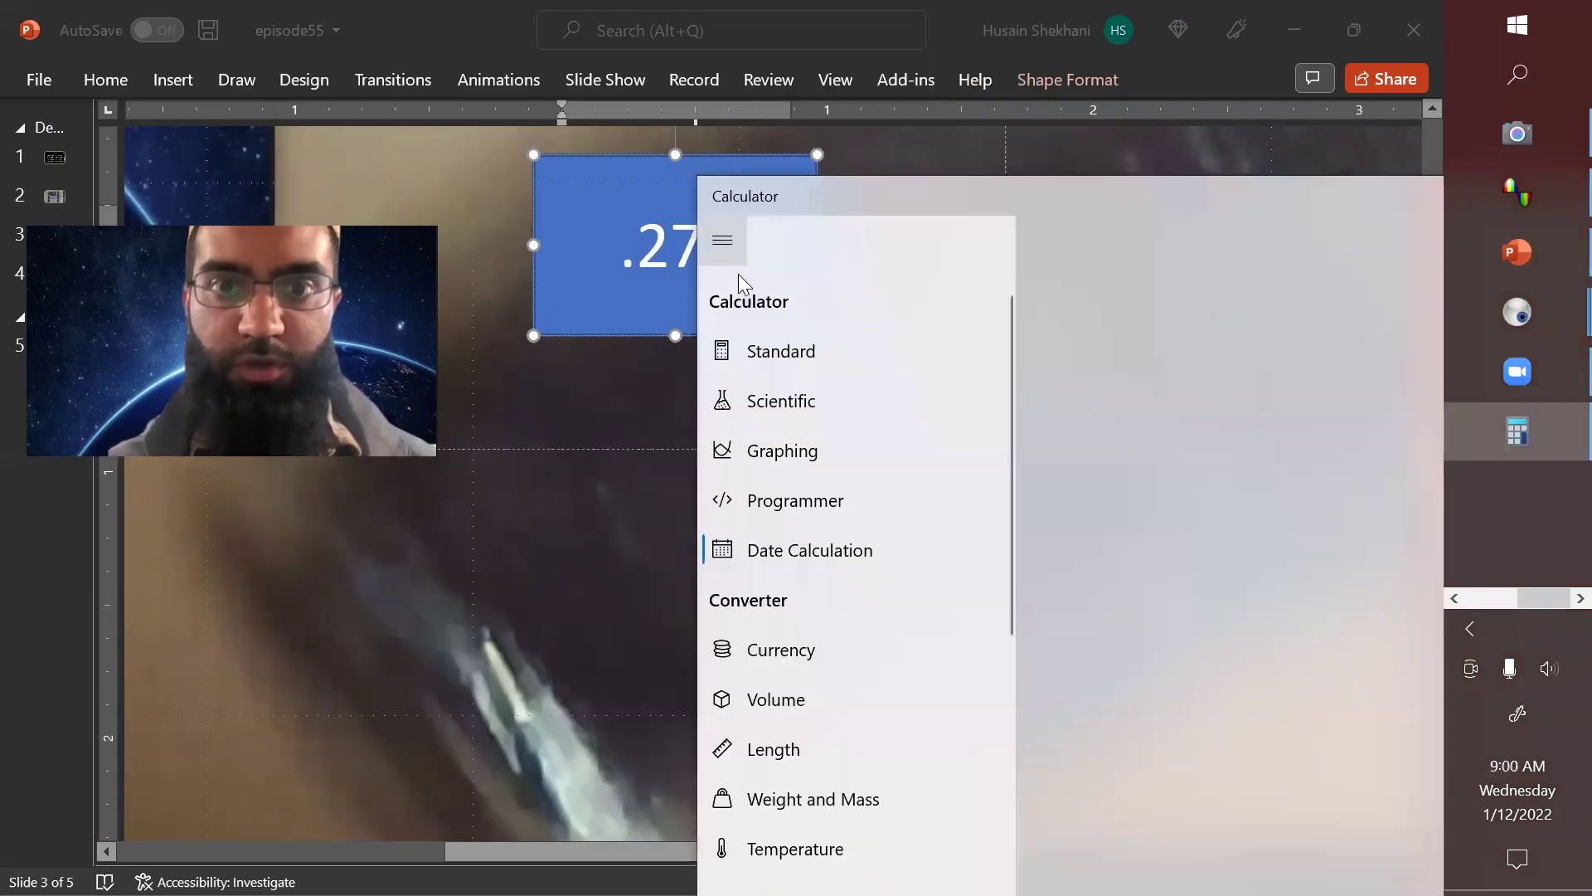
click(783, 354)
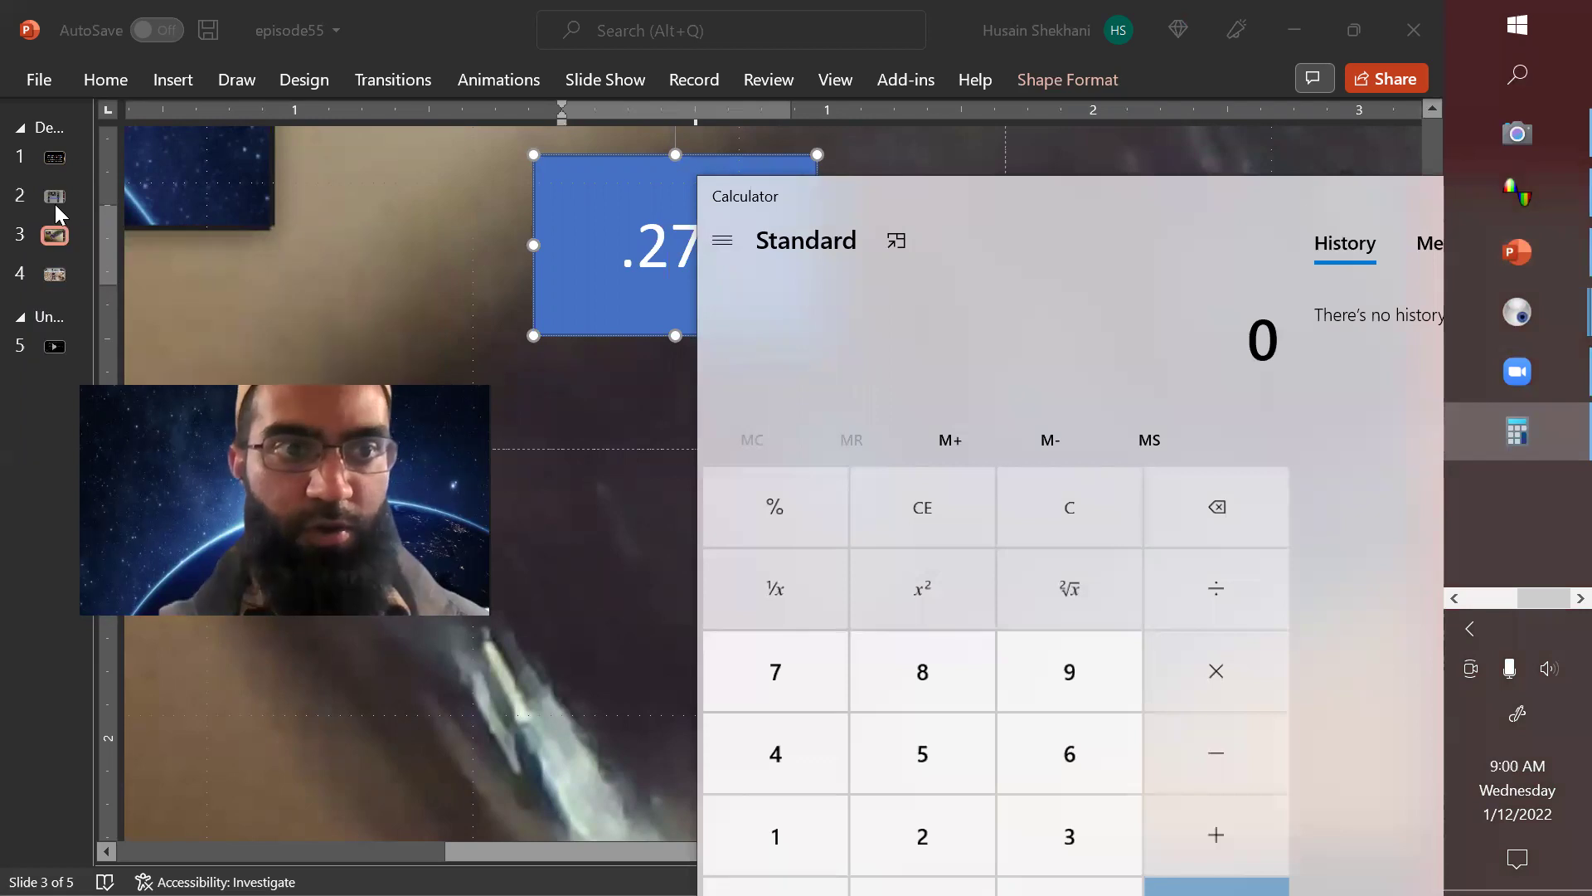
- Look up the 1 mm ruler scale on slide 2 and enter 6.22 in Calculator
click(55, 197)
click(51, 199)
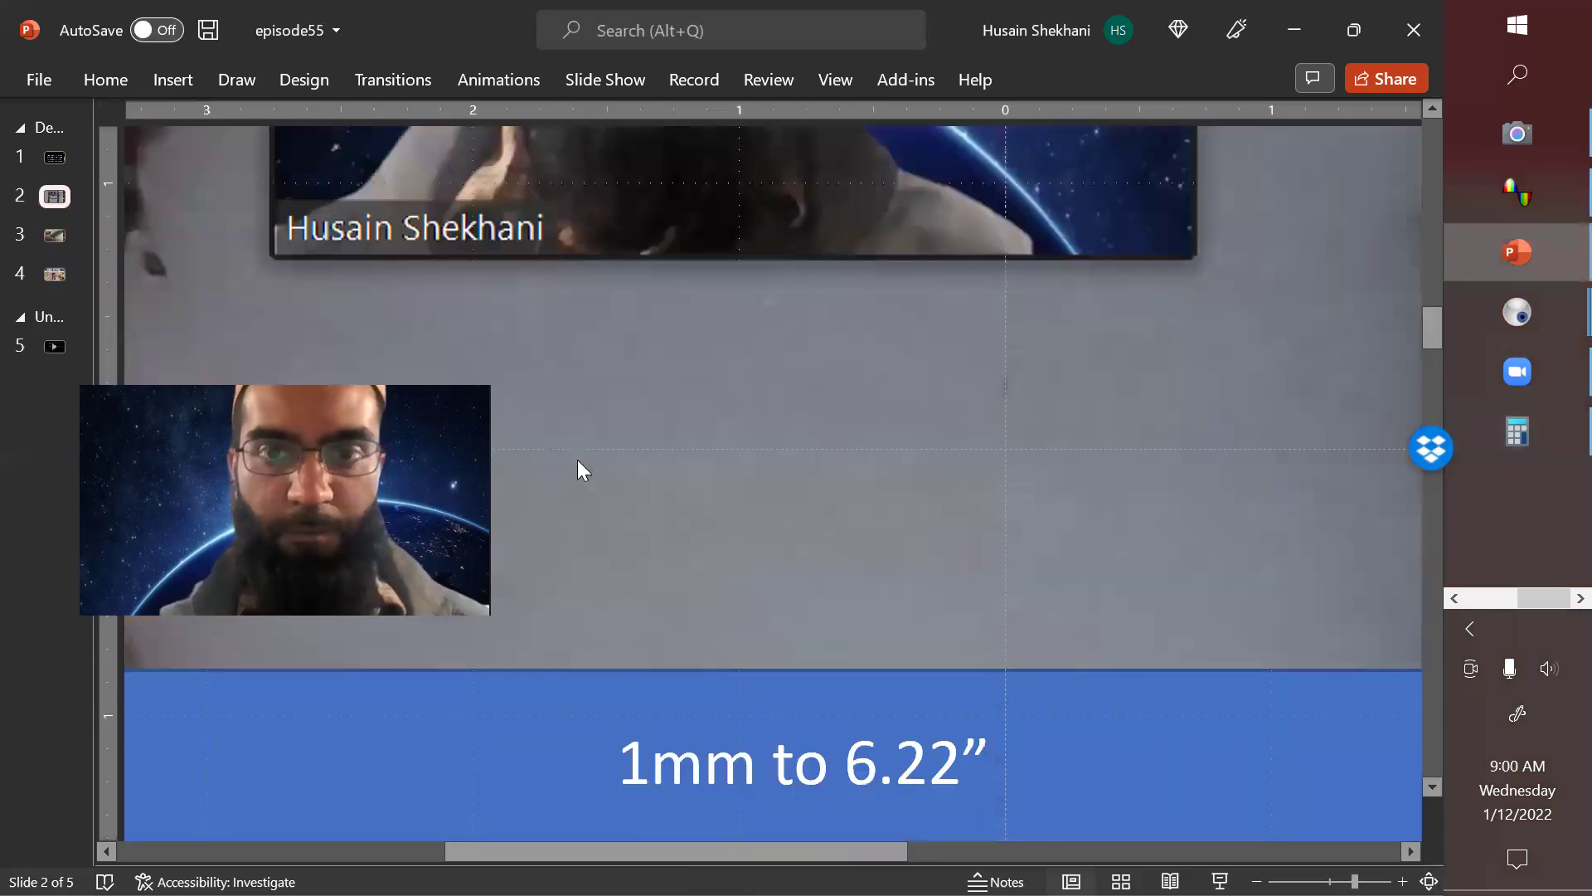
key(alt+Tab)
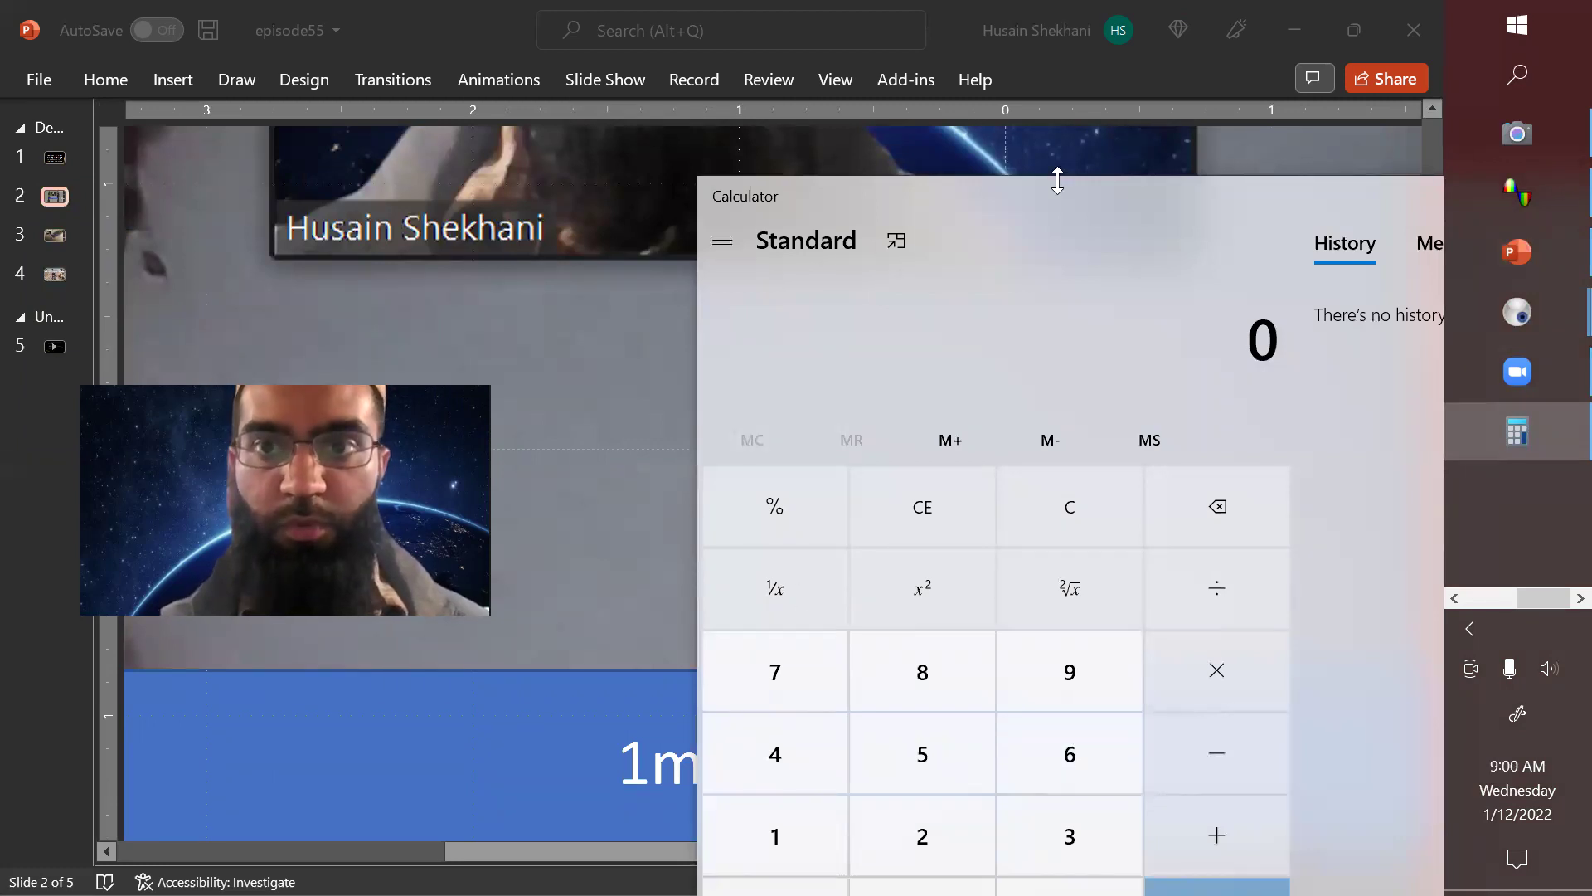
click(917, 663)
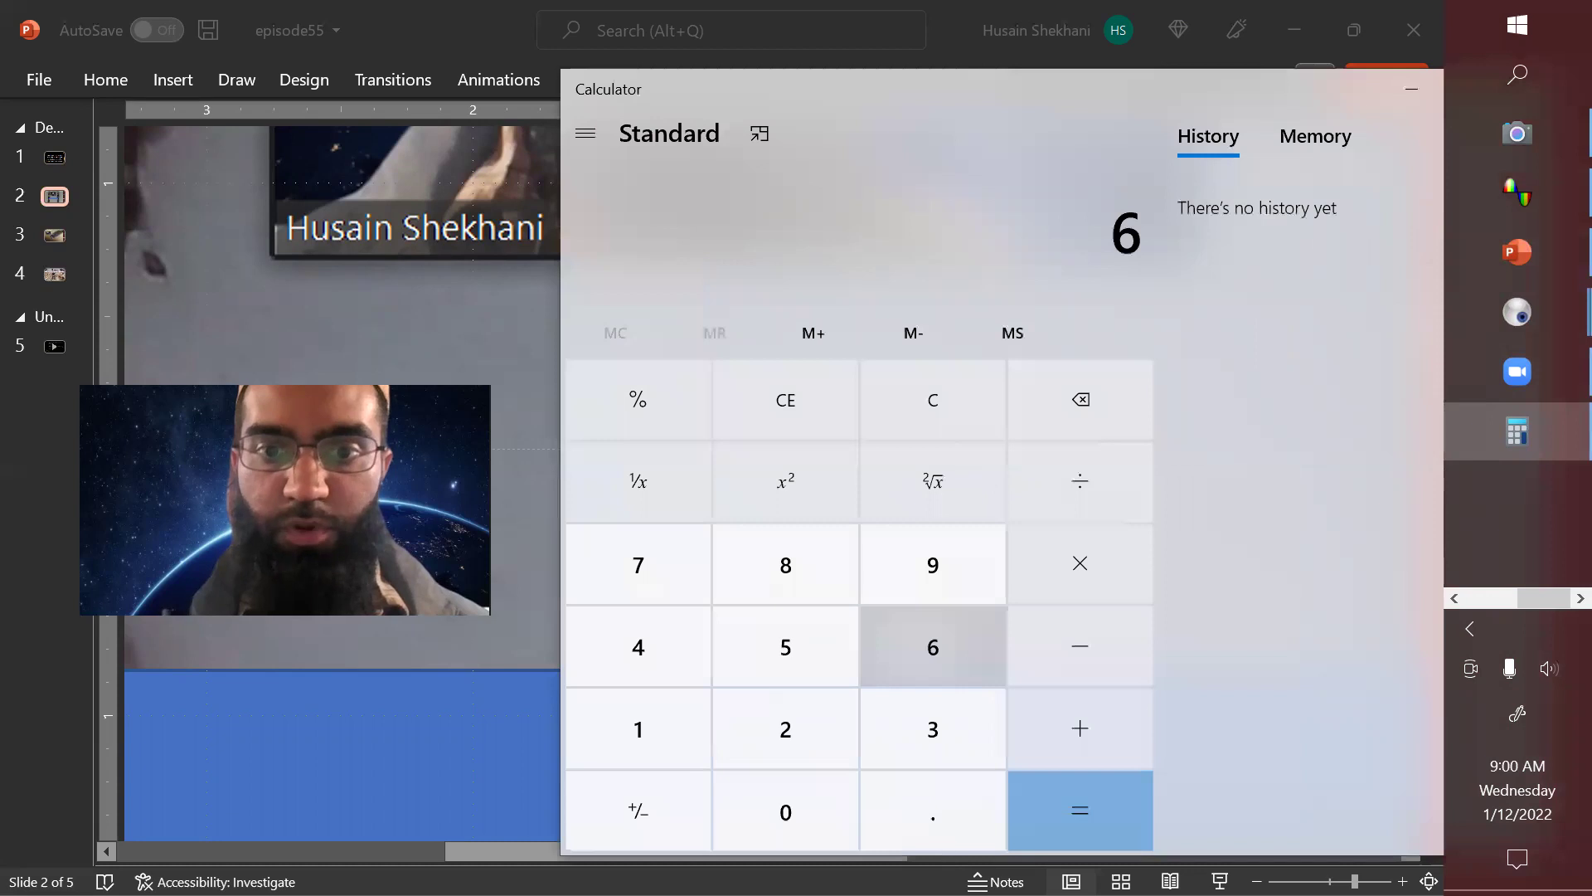
click(927, 813)
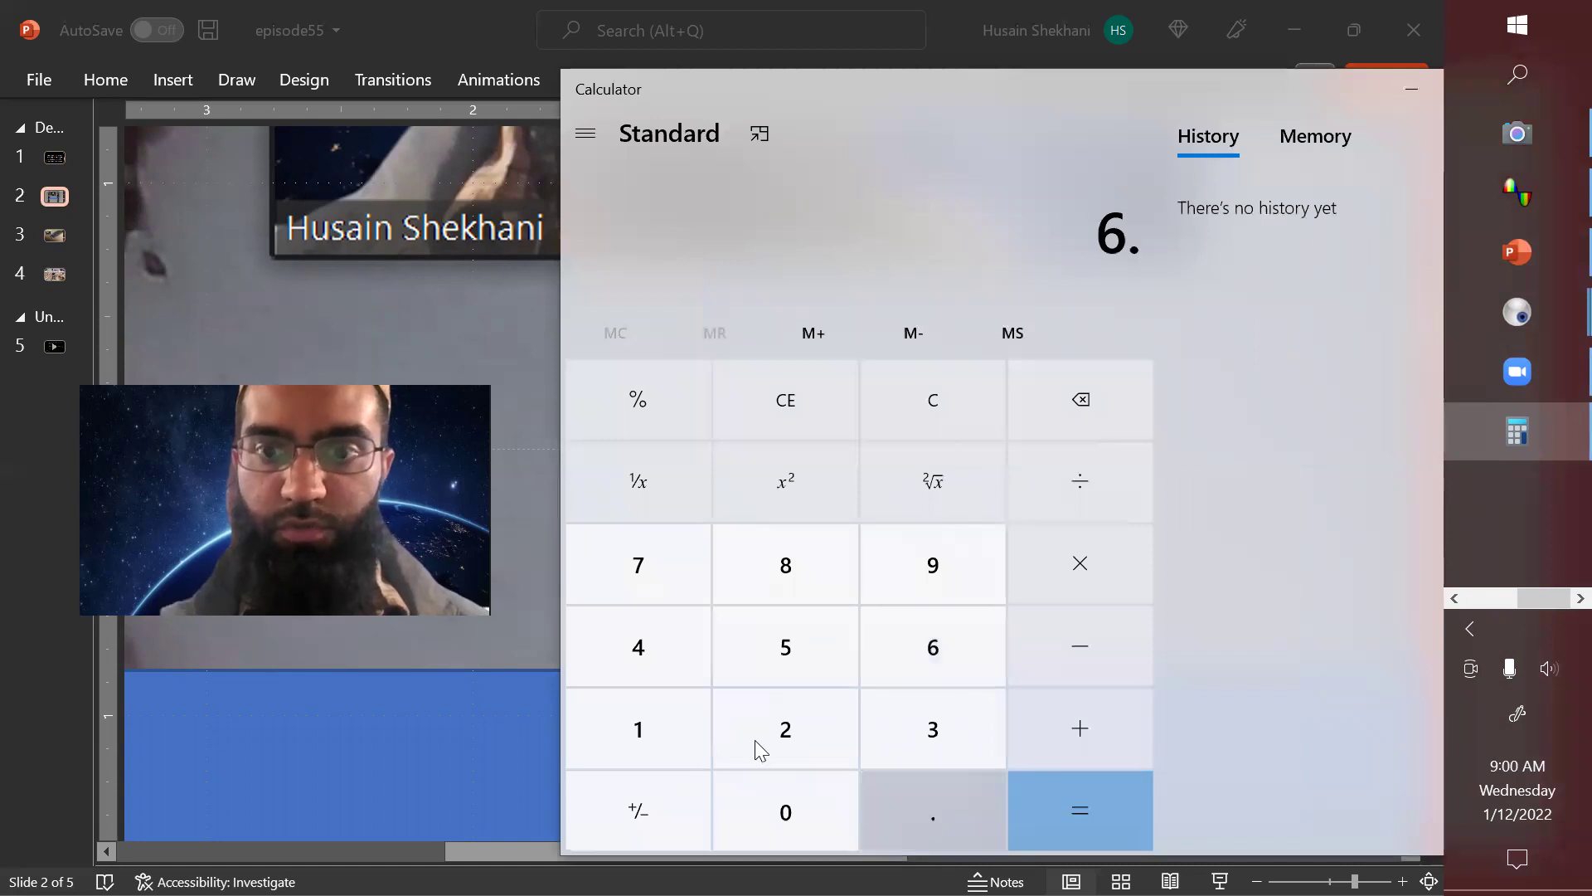
text(22)
key(Return)
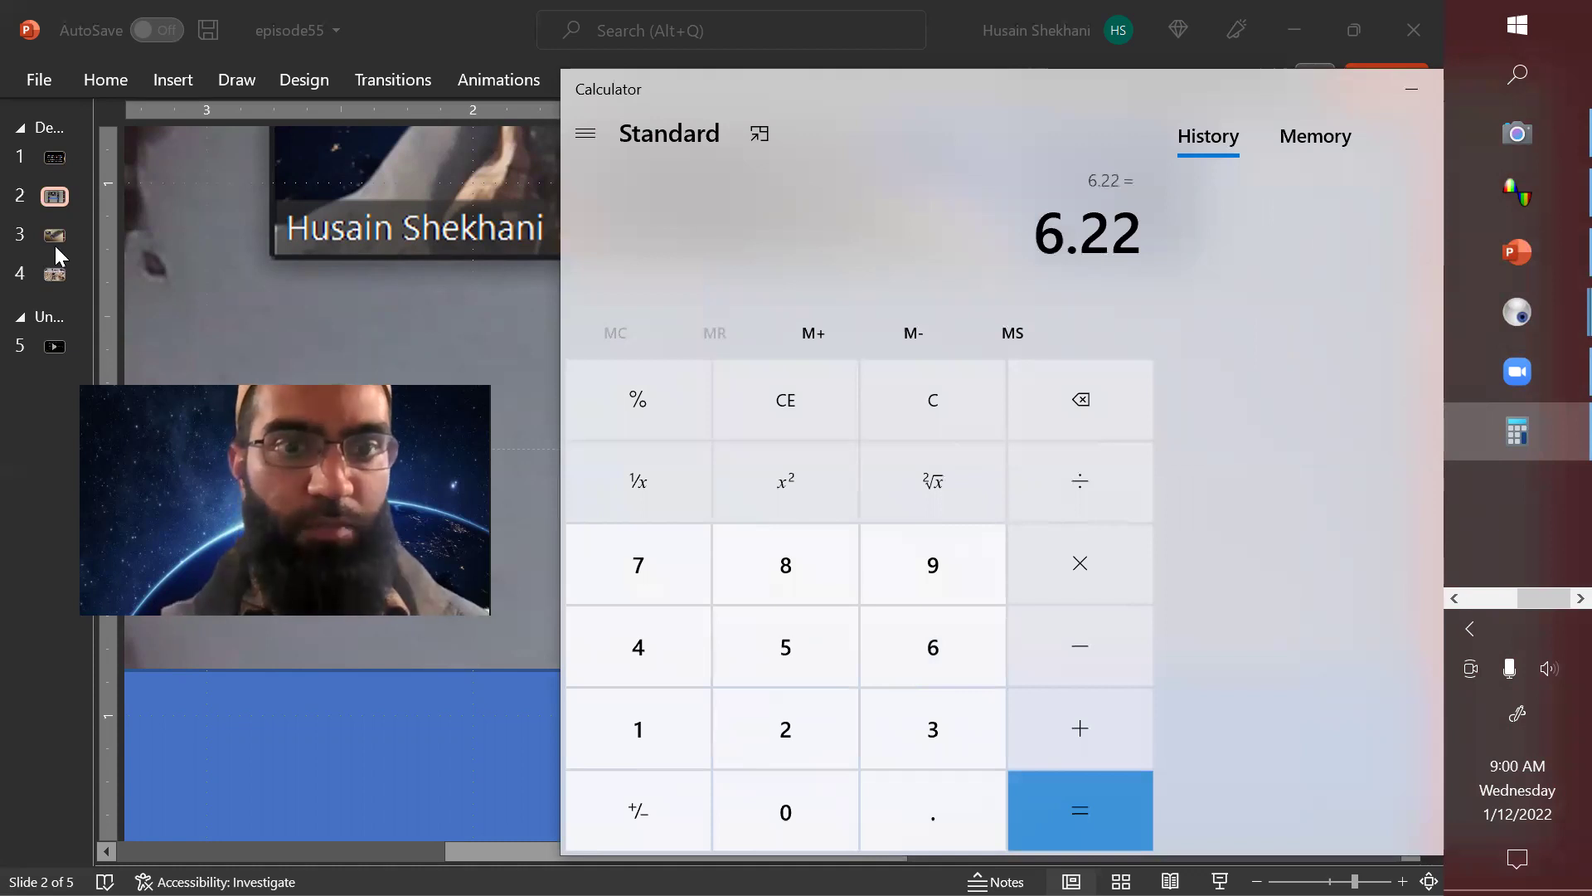
- Check the streak label on slide 3, calculate 0.27 ÷ 6.22 in Calculator, and return to the PowerPoint presentation
key(alt+Tab)
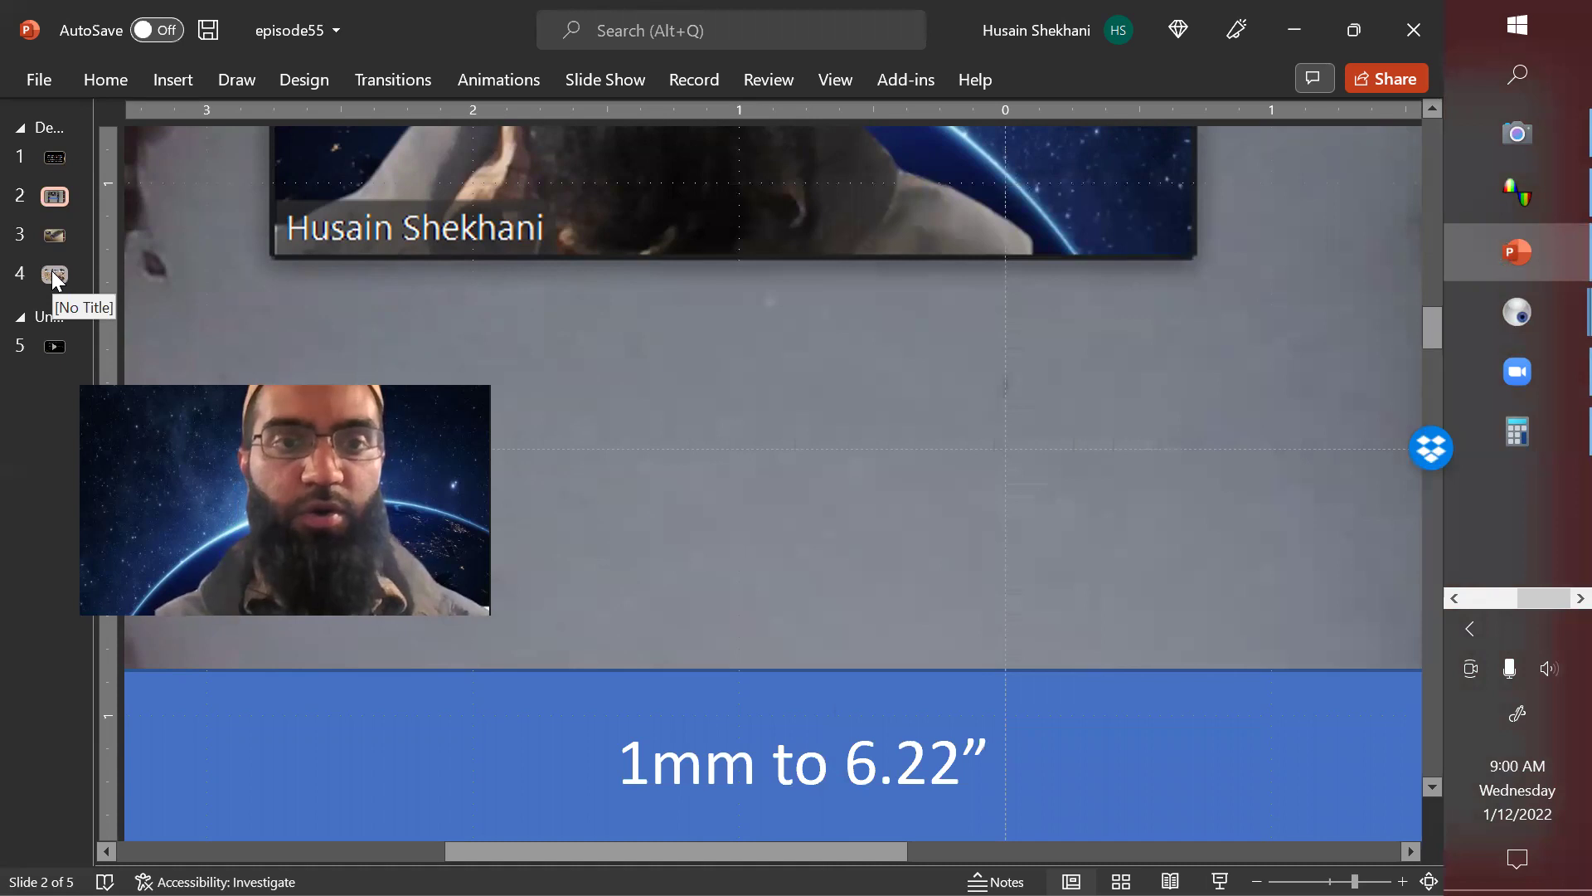
click(55, 280)
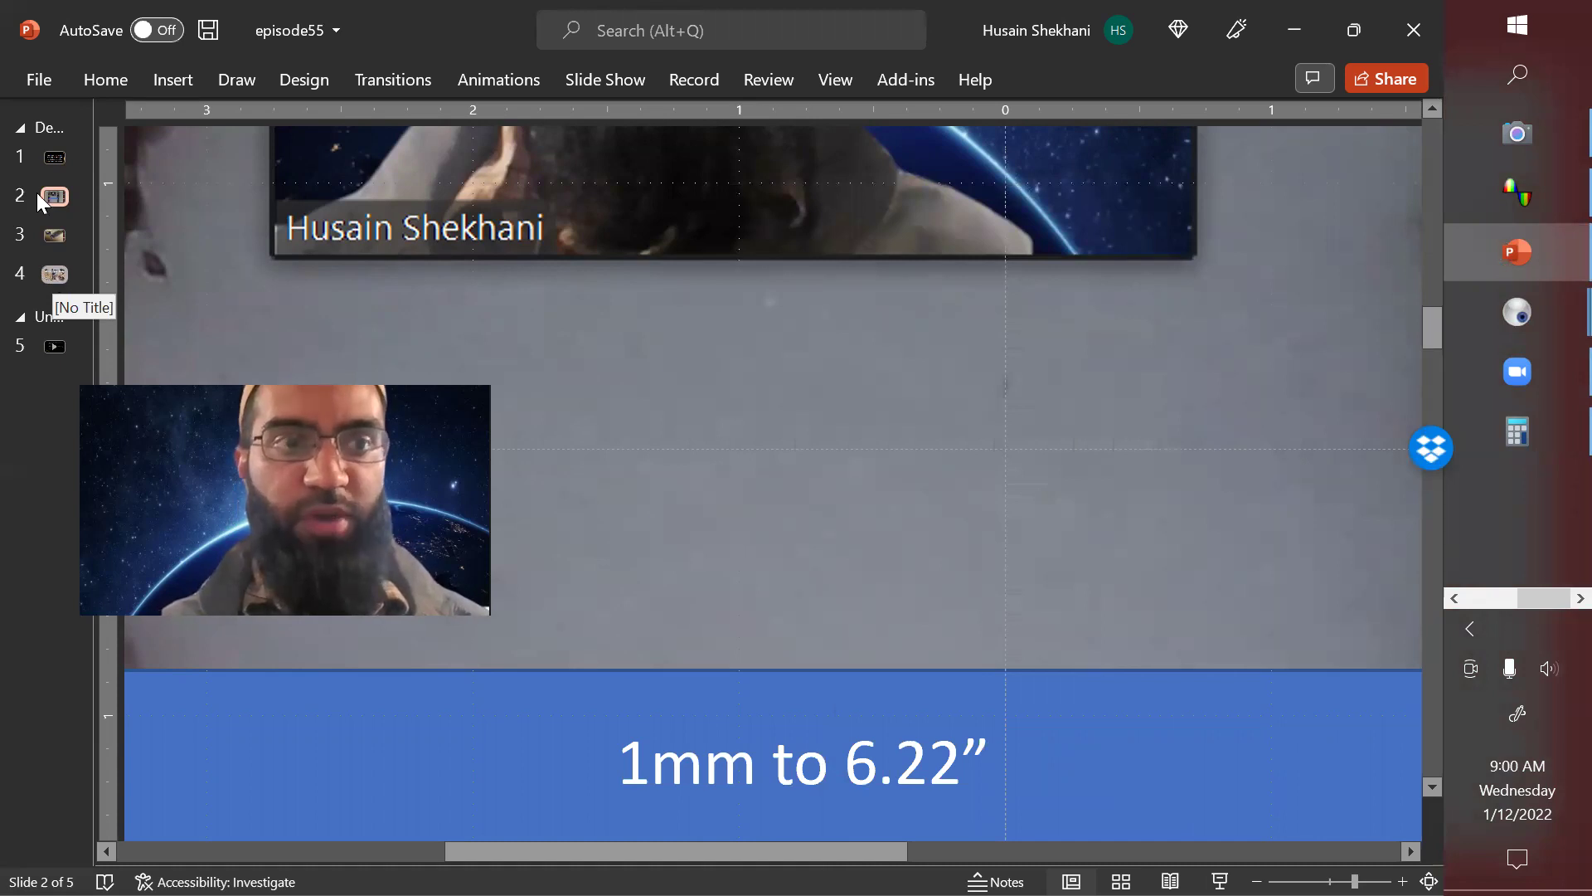
click(55, 235)
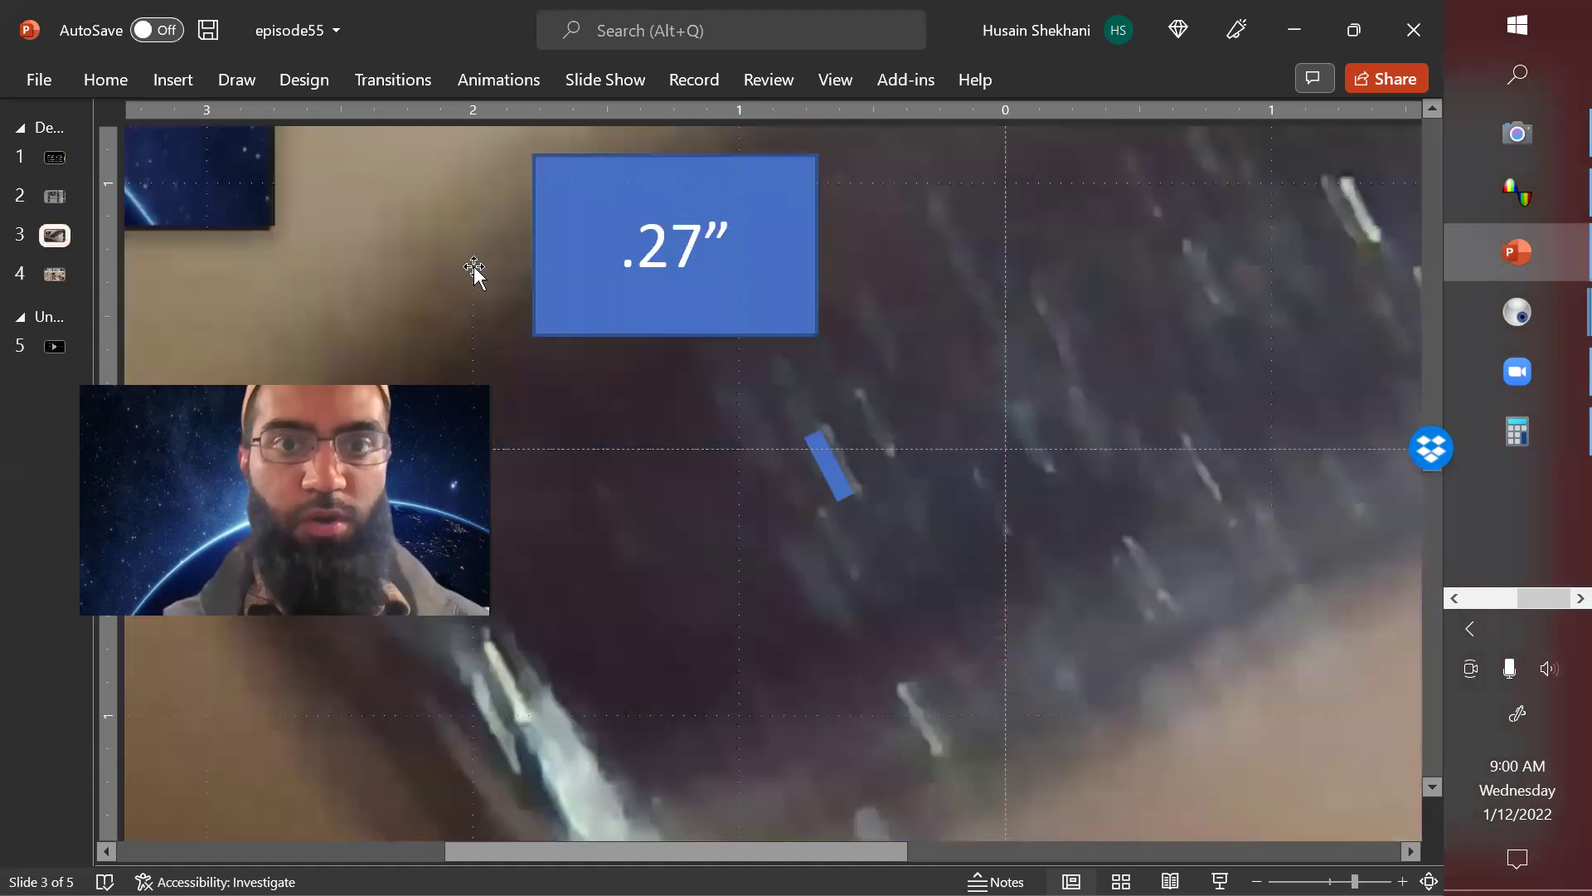
click(720, 262)
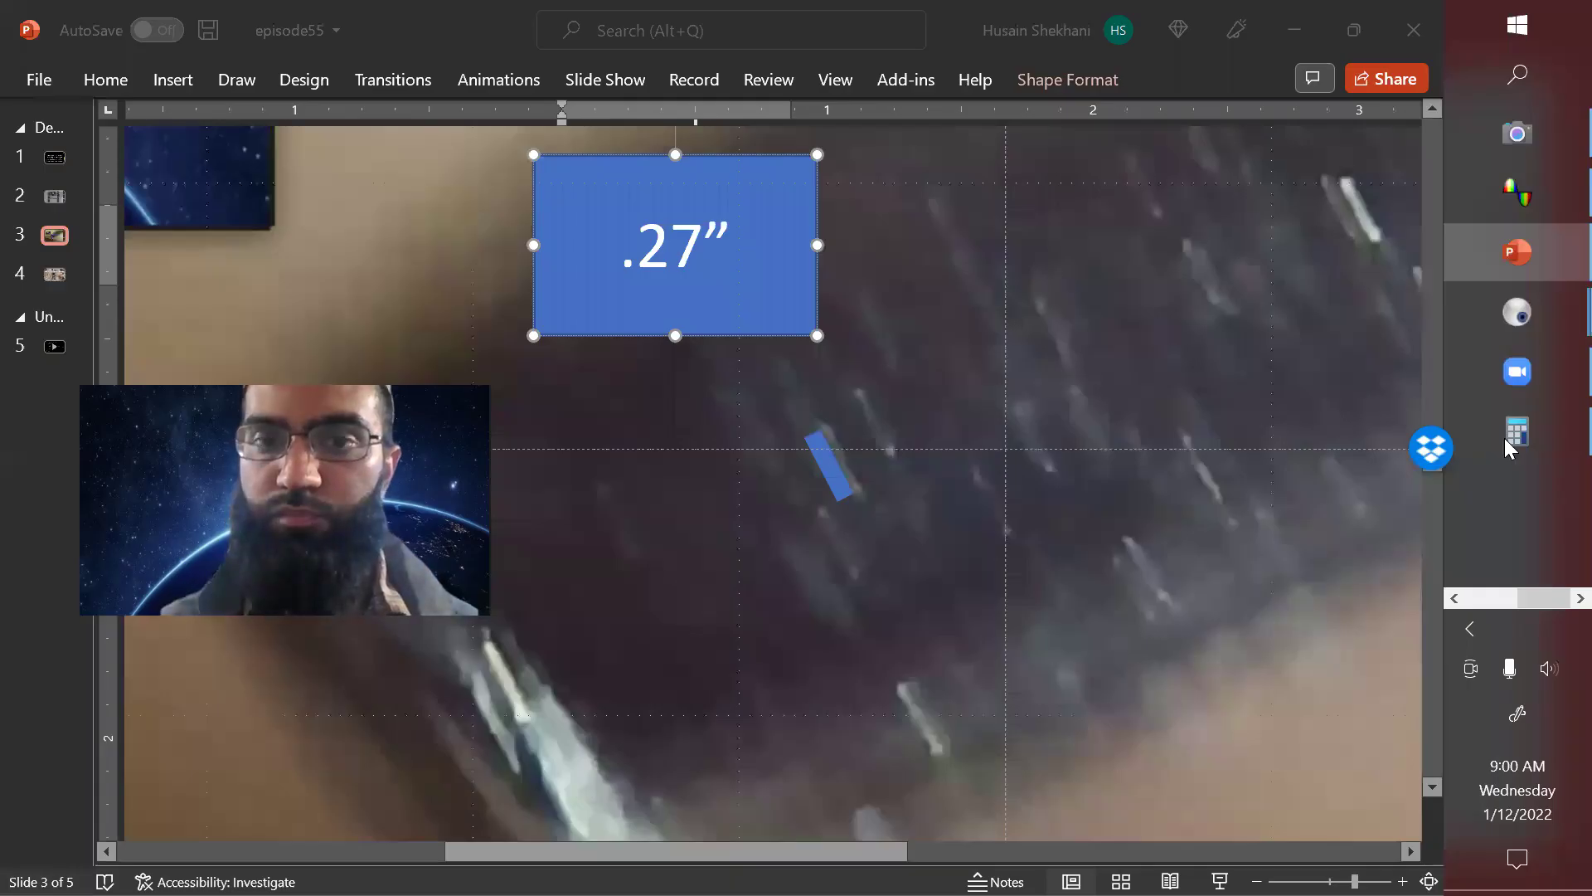
click(1507, 446)
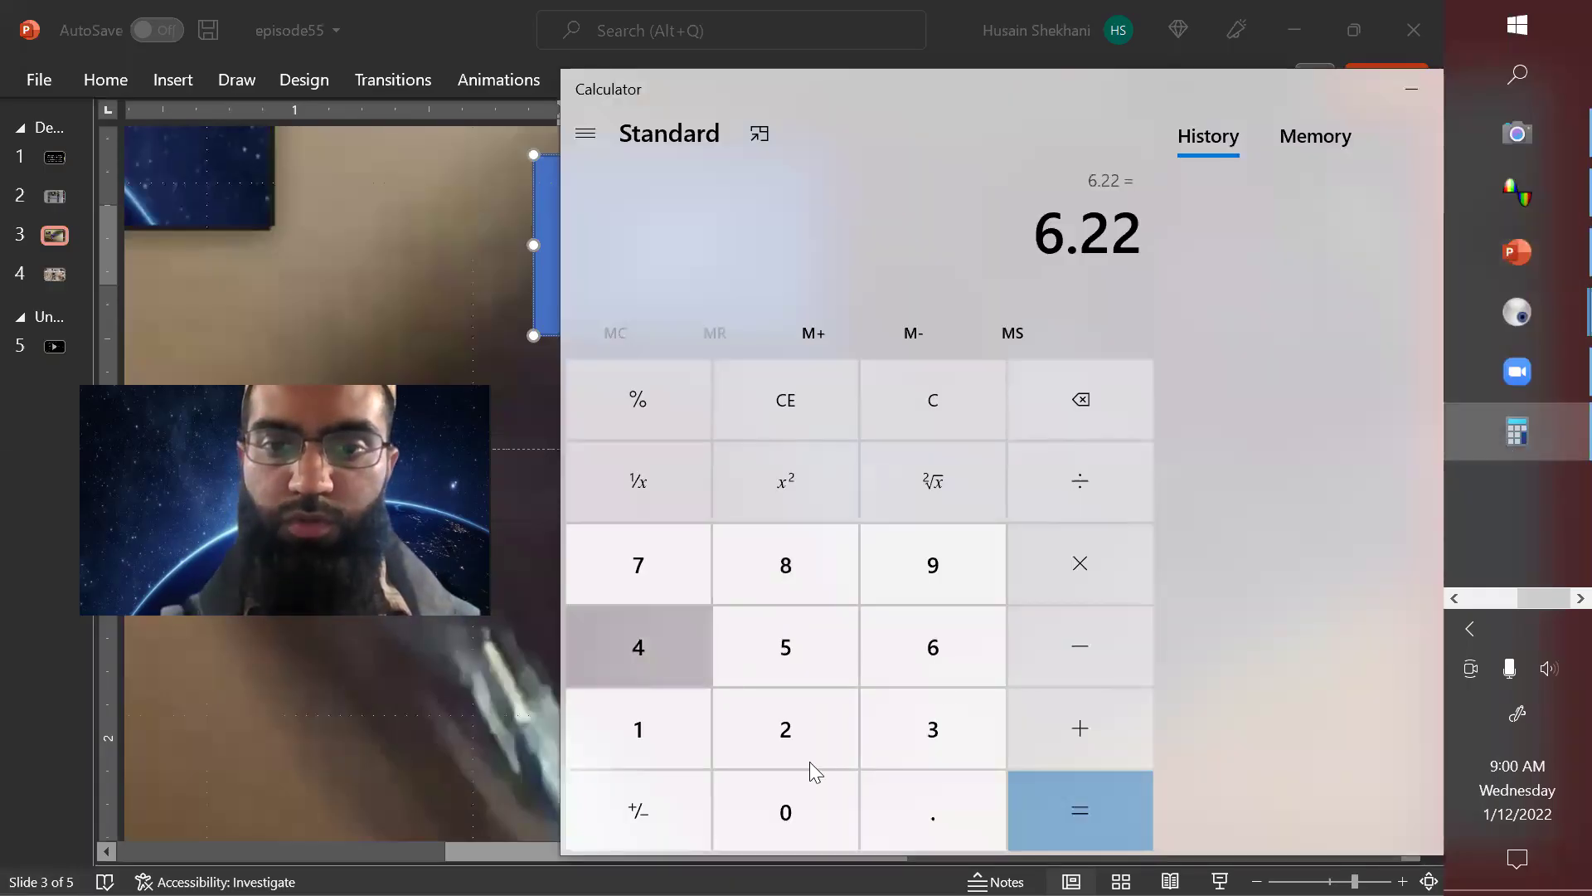
text(.2)
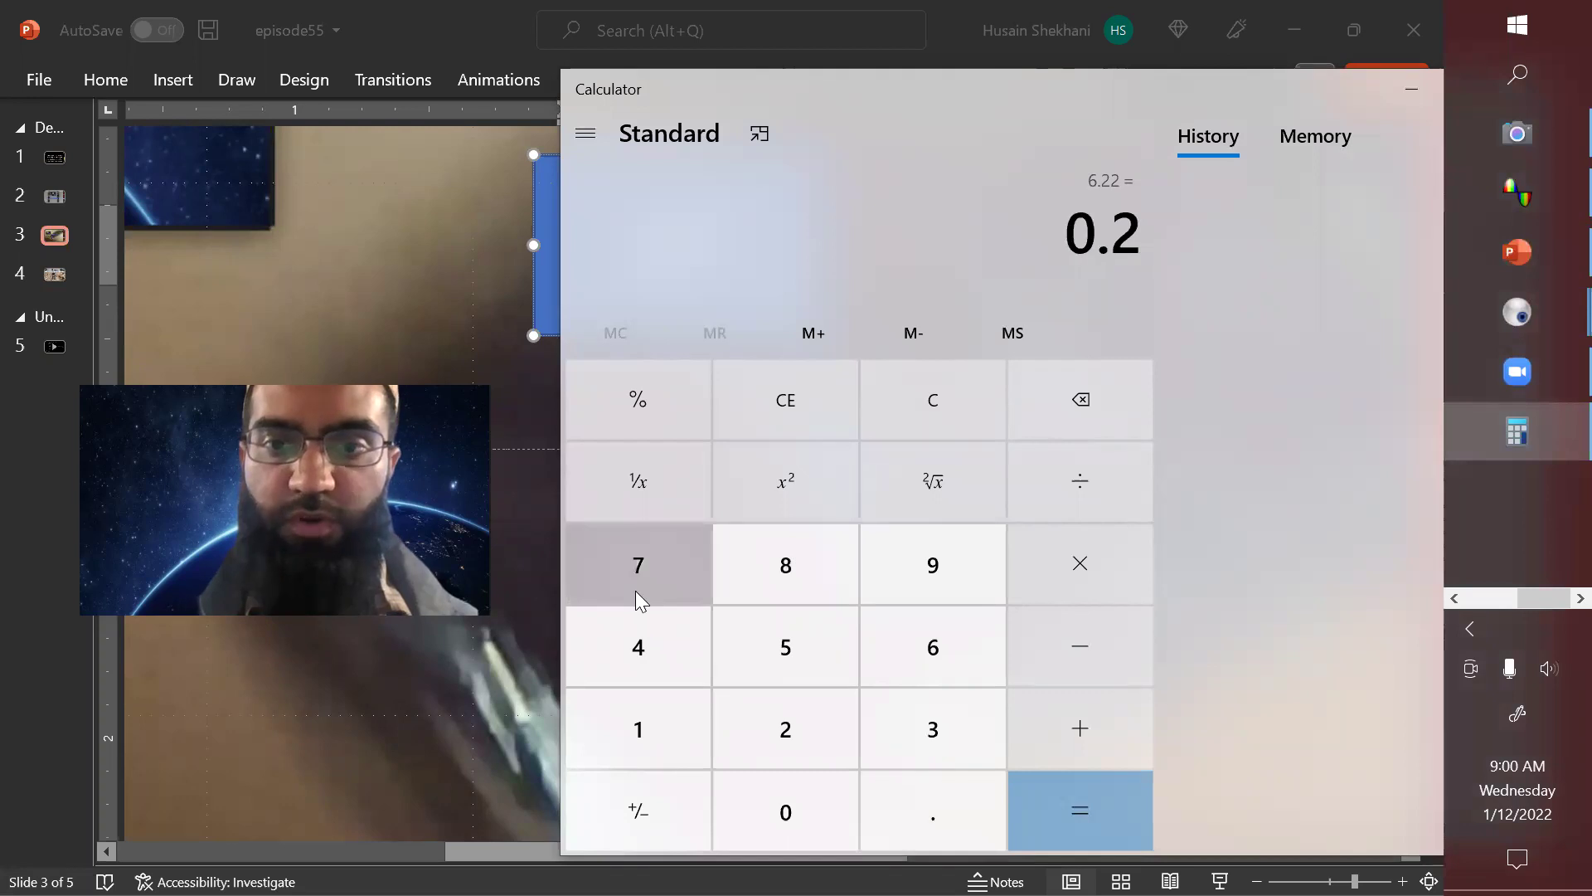
text(7)
key(slash)
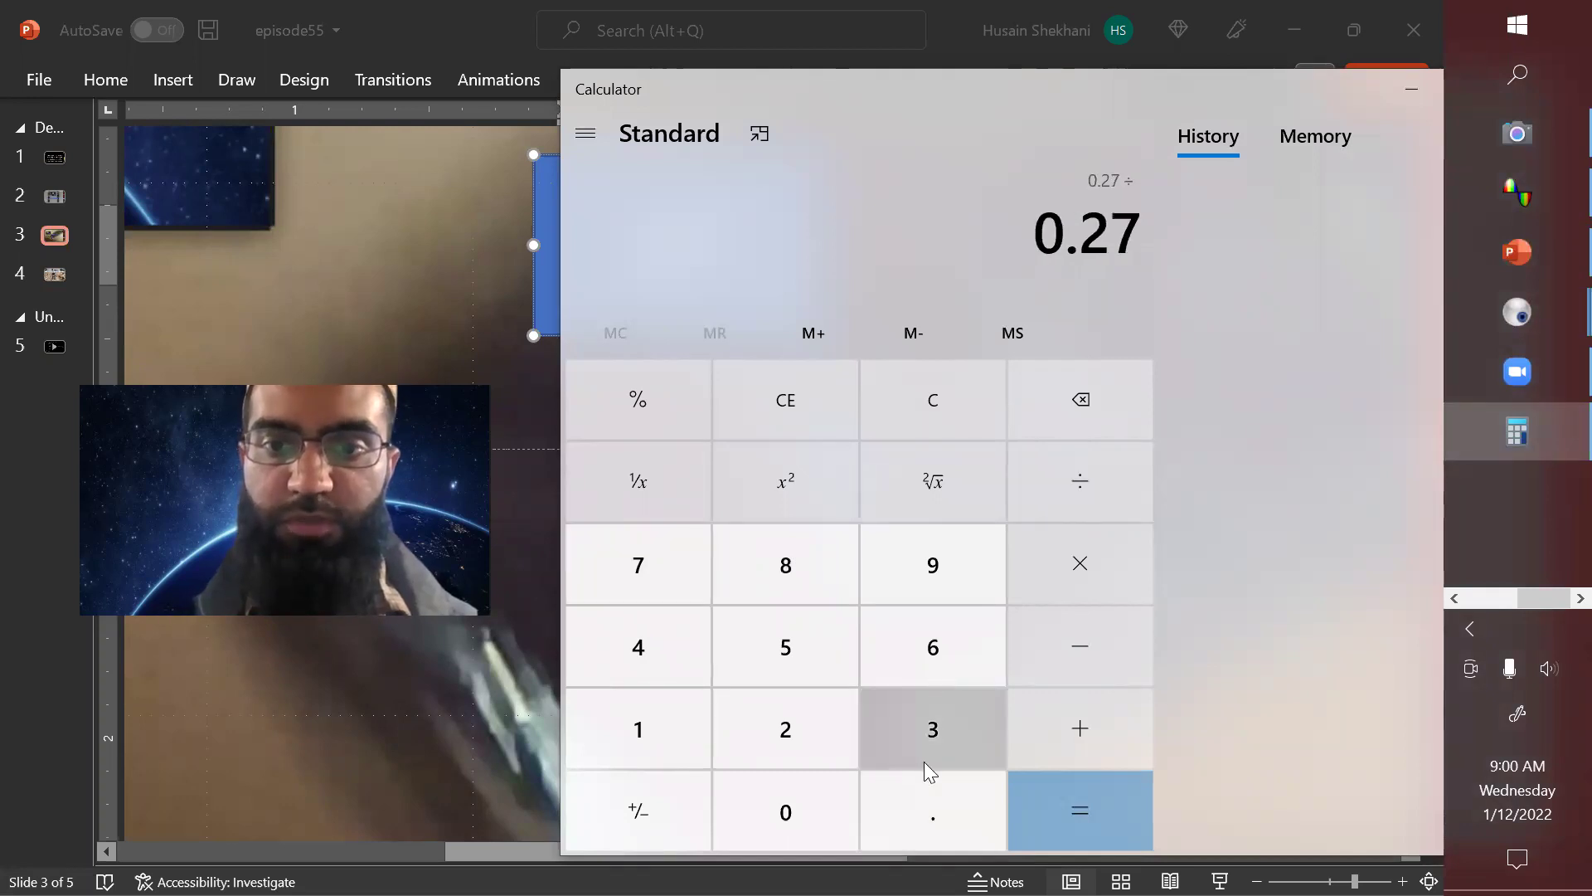
text(6.22)
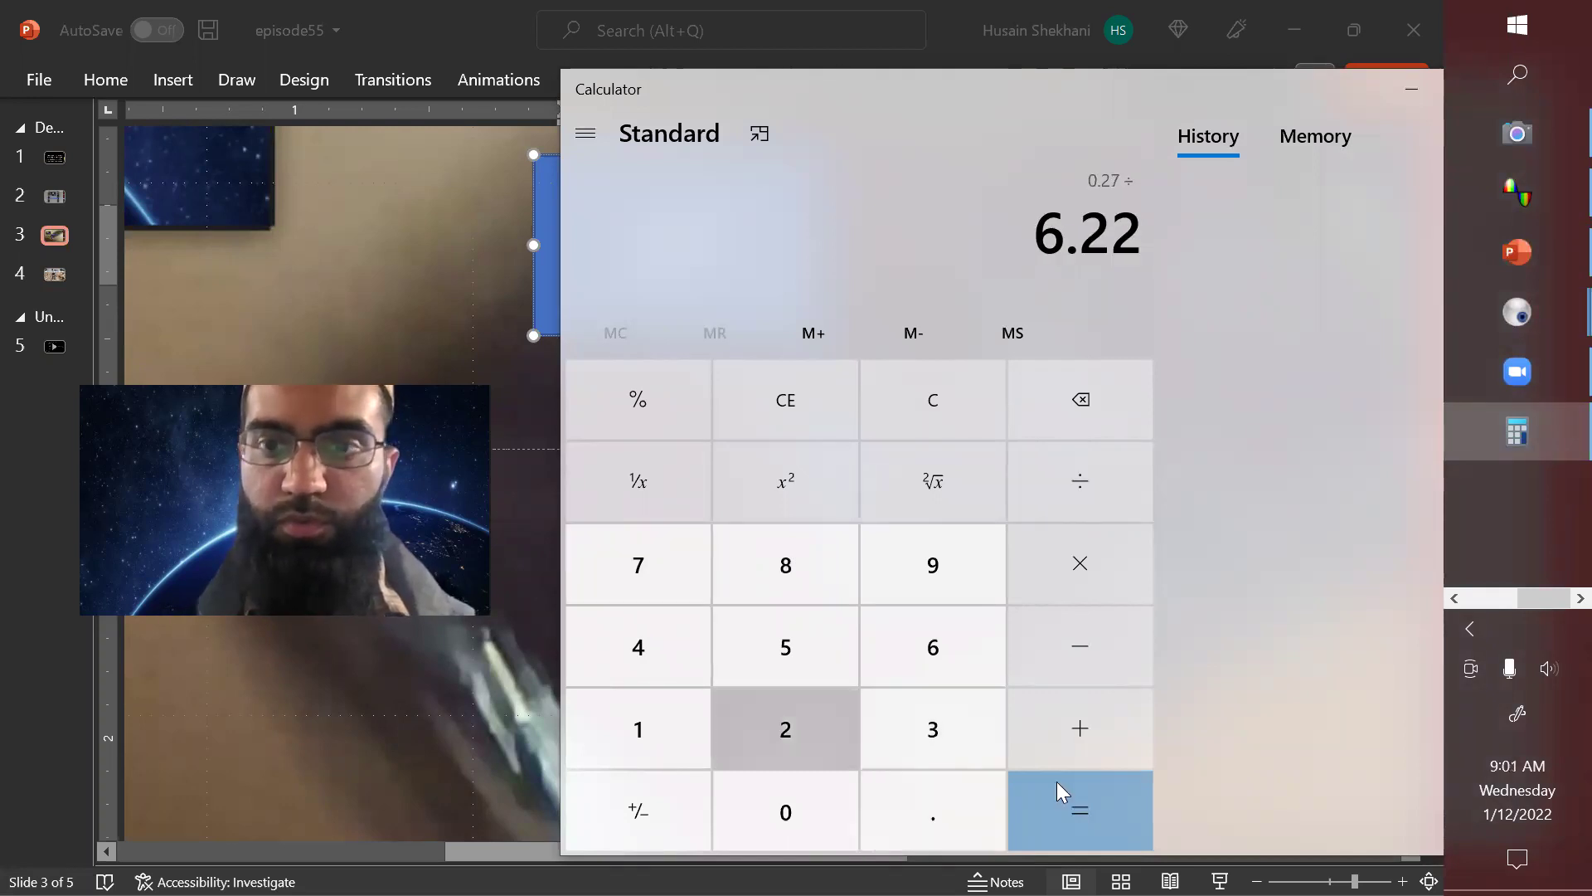
click(1088, 806)
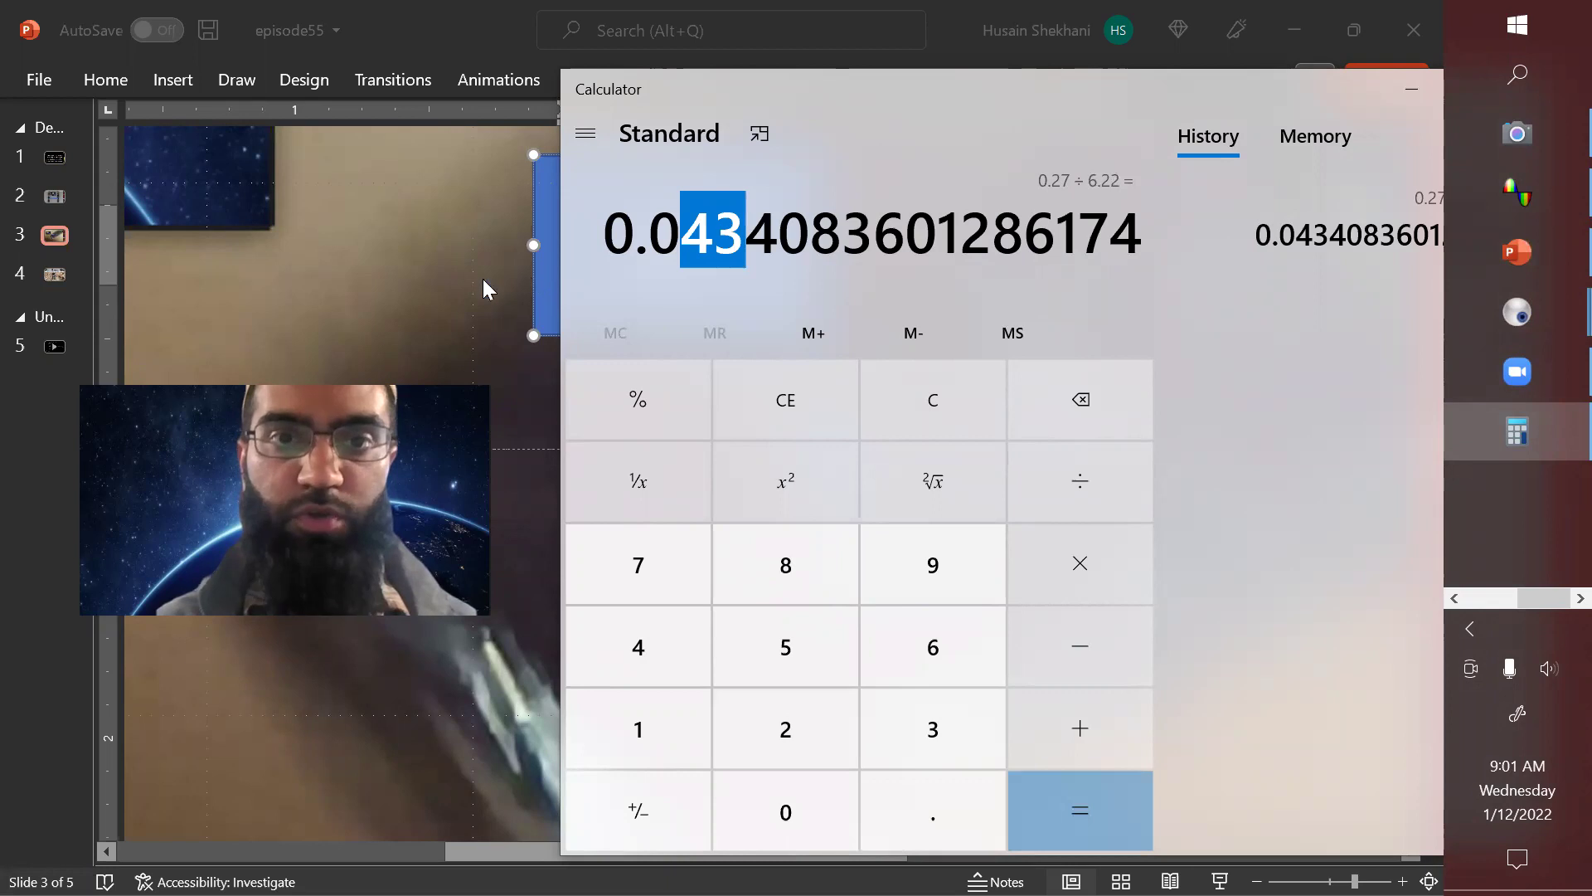
key(alt+Tab)
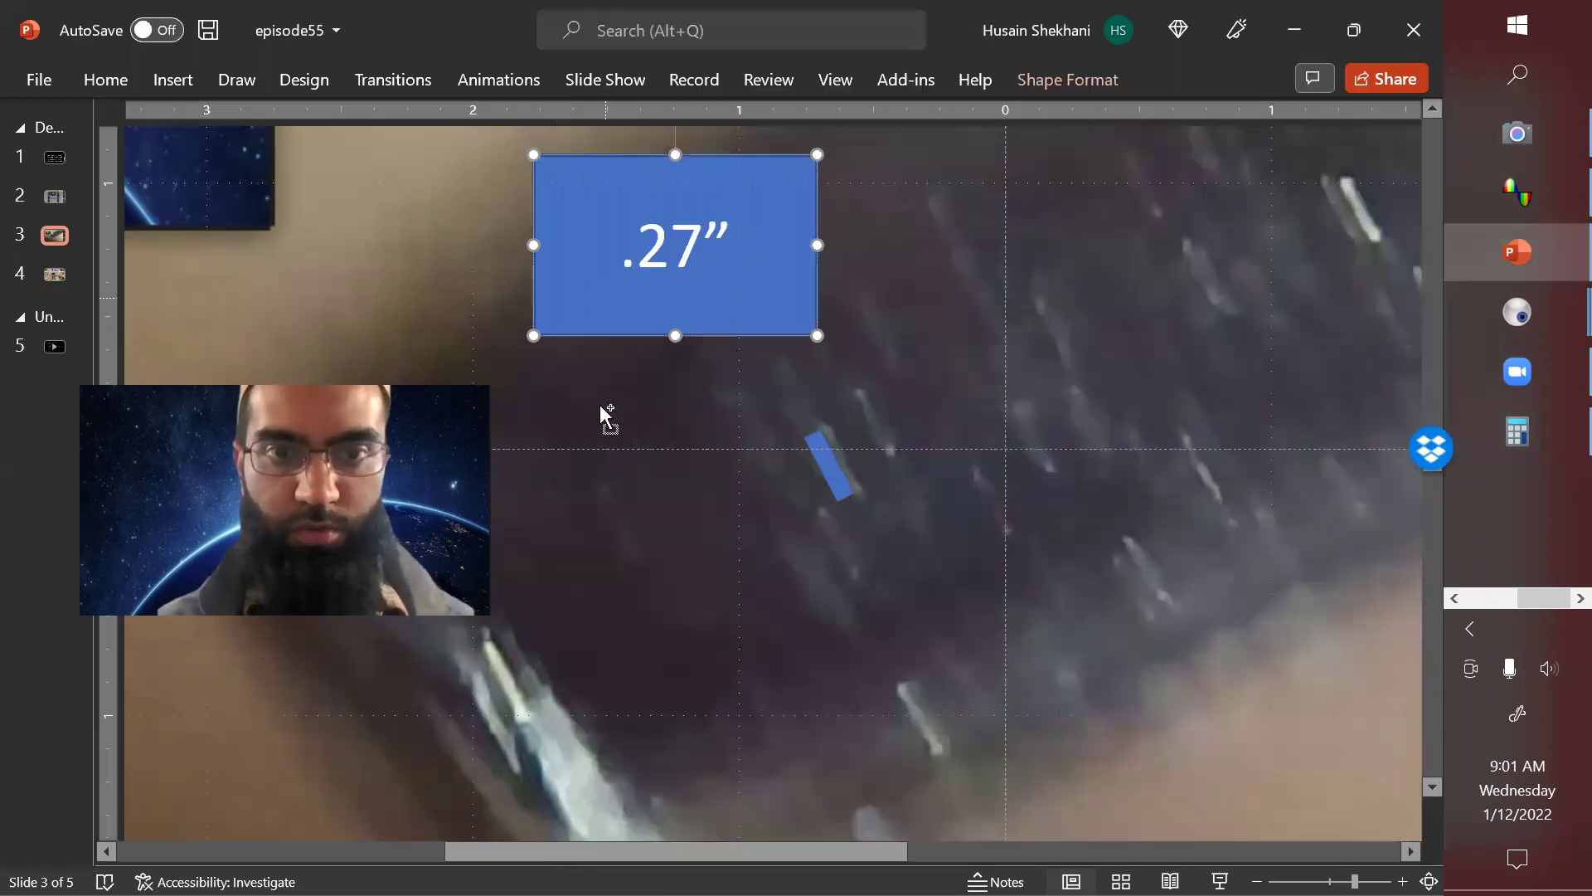
key(ctrl+d)
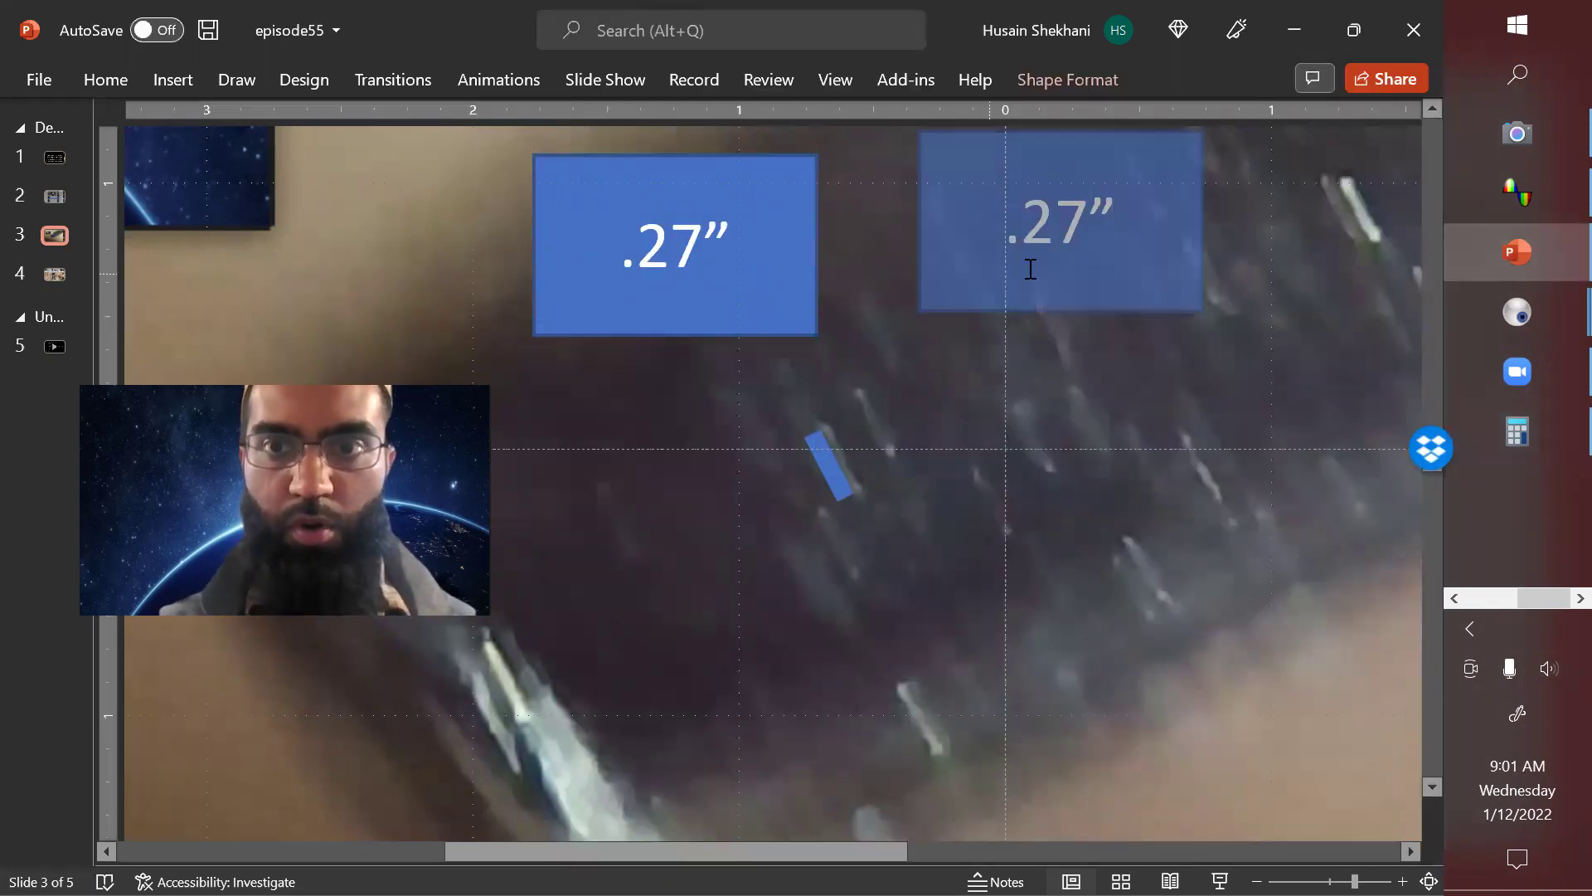
drag(1028, 264, 1028, 264)
triple_click(1028, 264)
text(0.0)
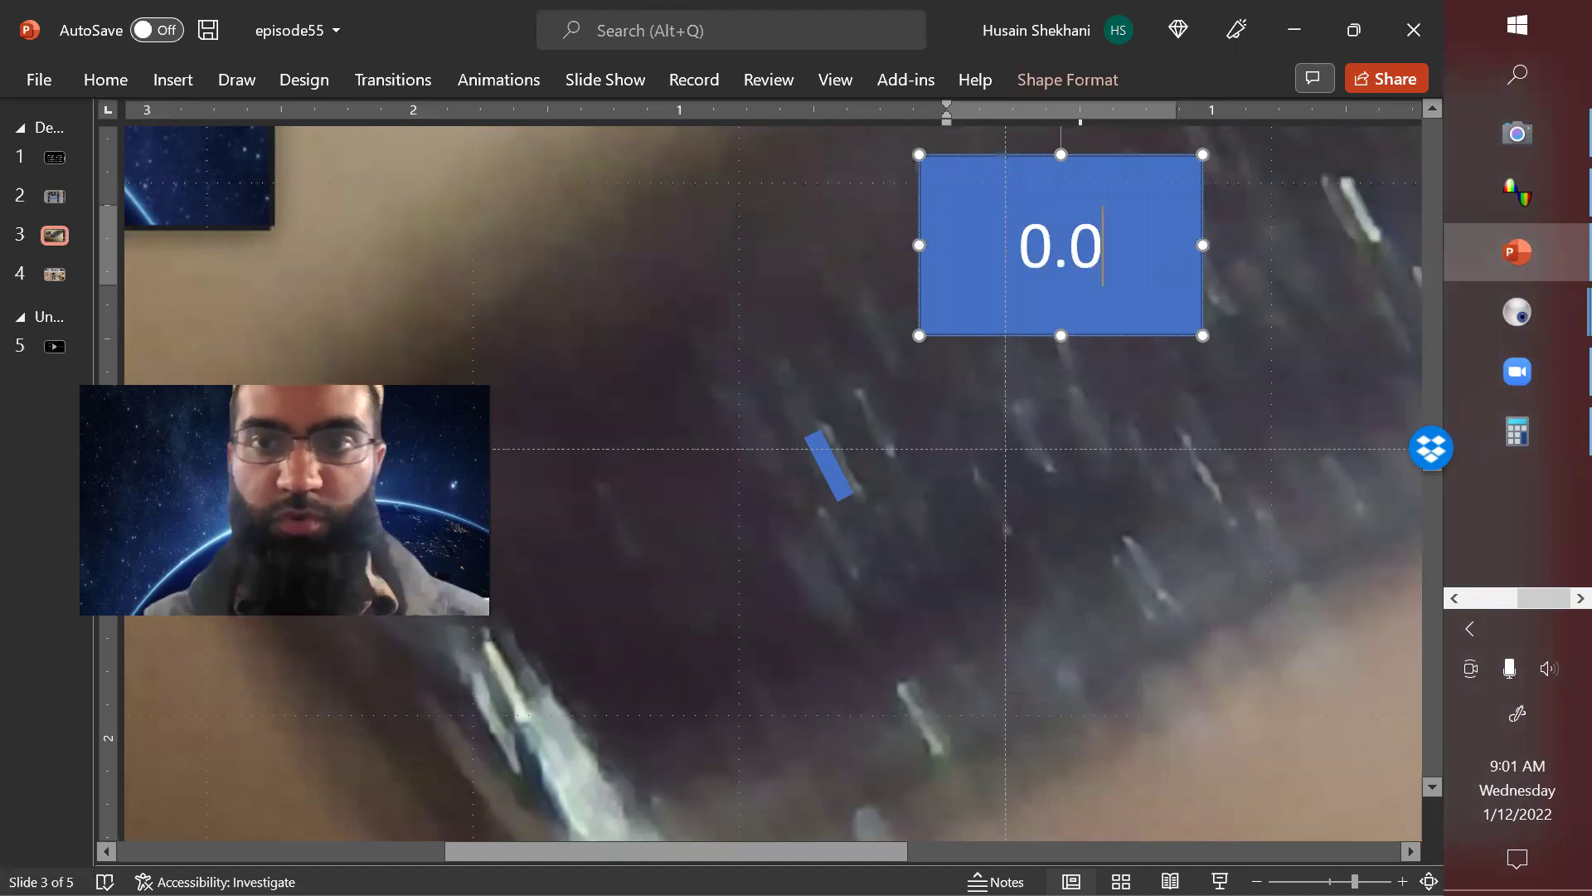
text(43)
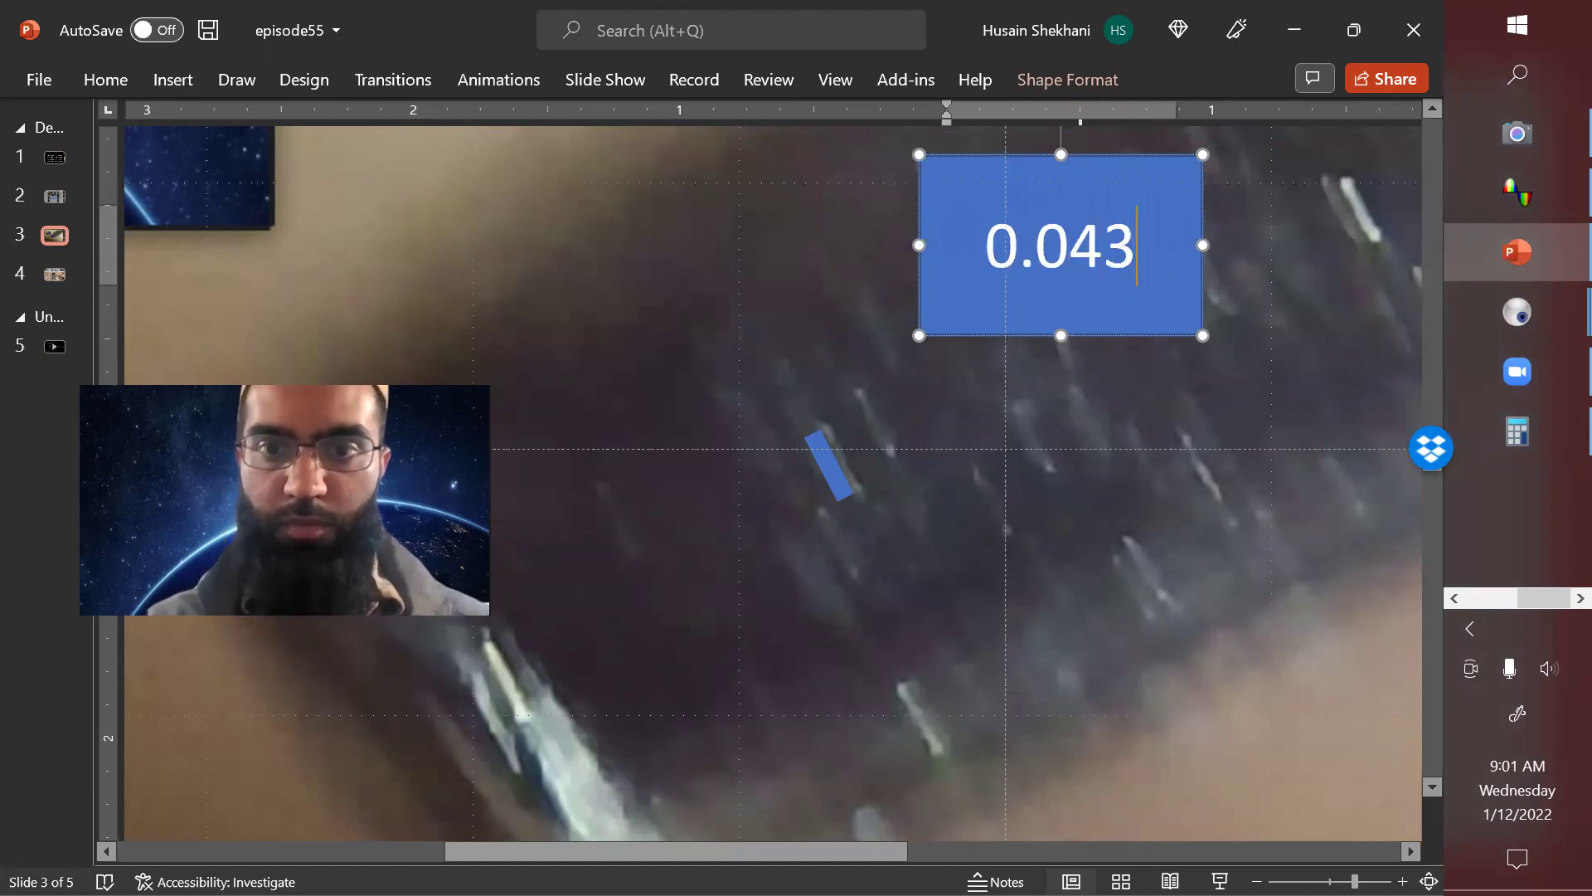
key(ctrl+z)
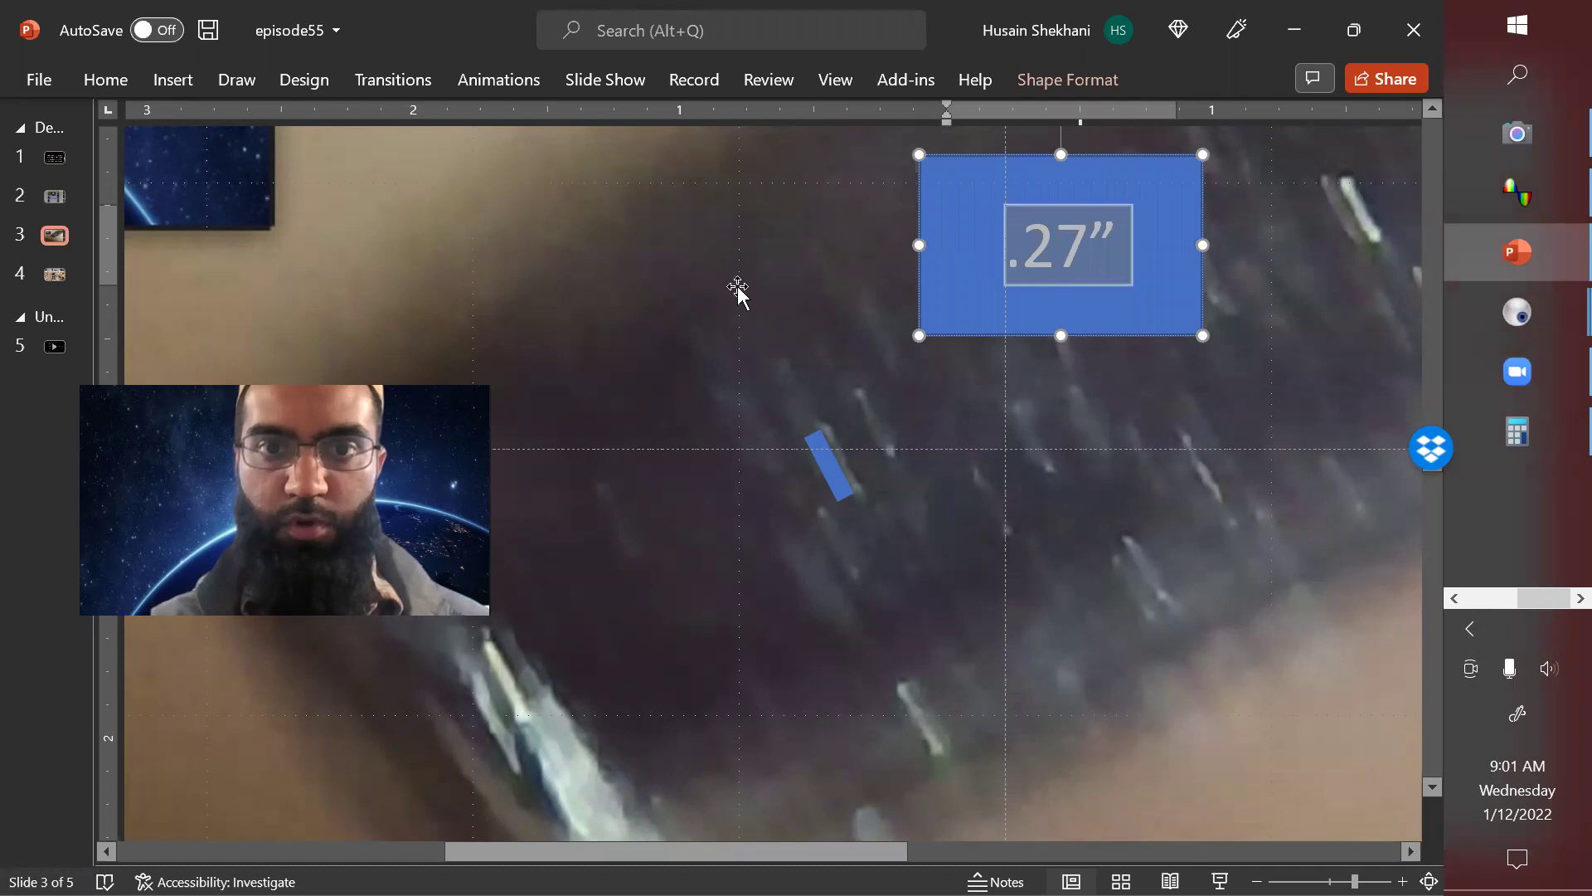
key(ctrl+z)
key(ctrl+z)
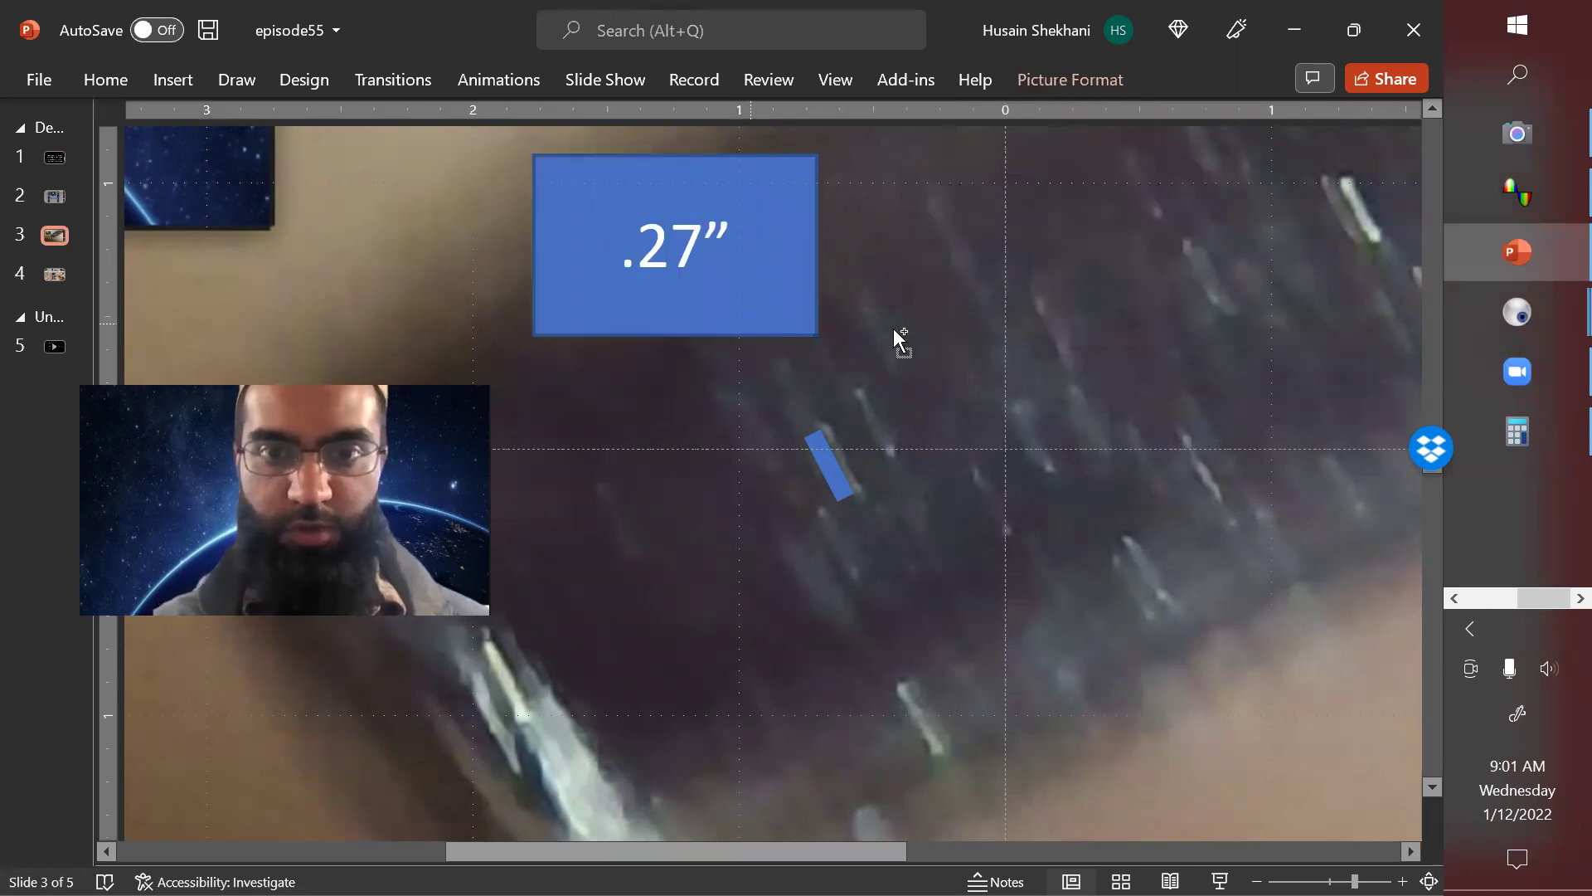
- Place a copy of the .27" label beside the original and change its text to .04mm
key(ctrl+y)
key(ctrl+y)
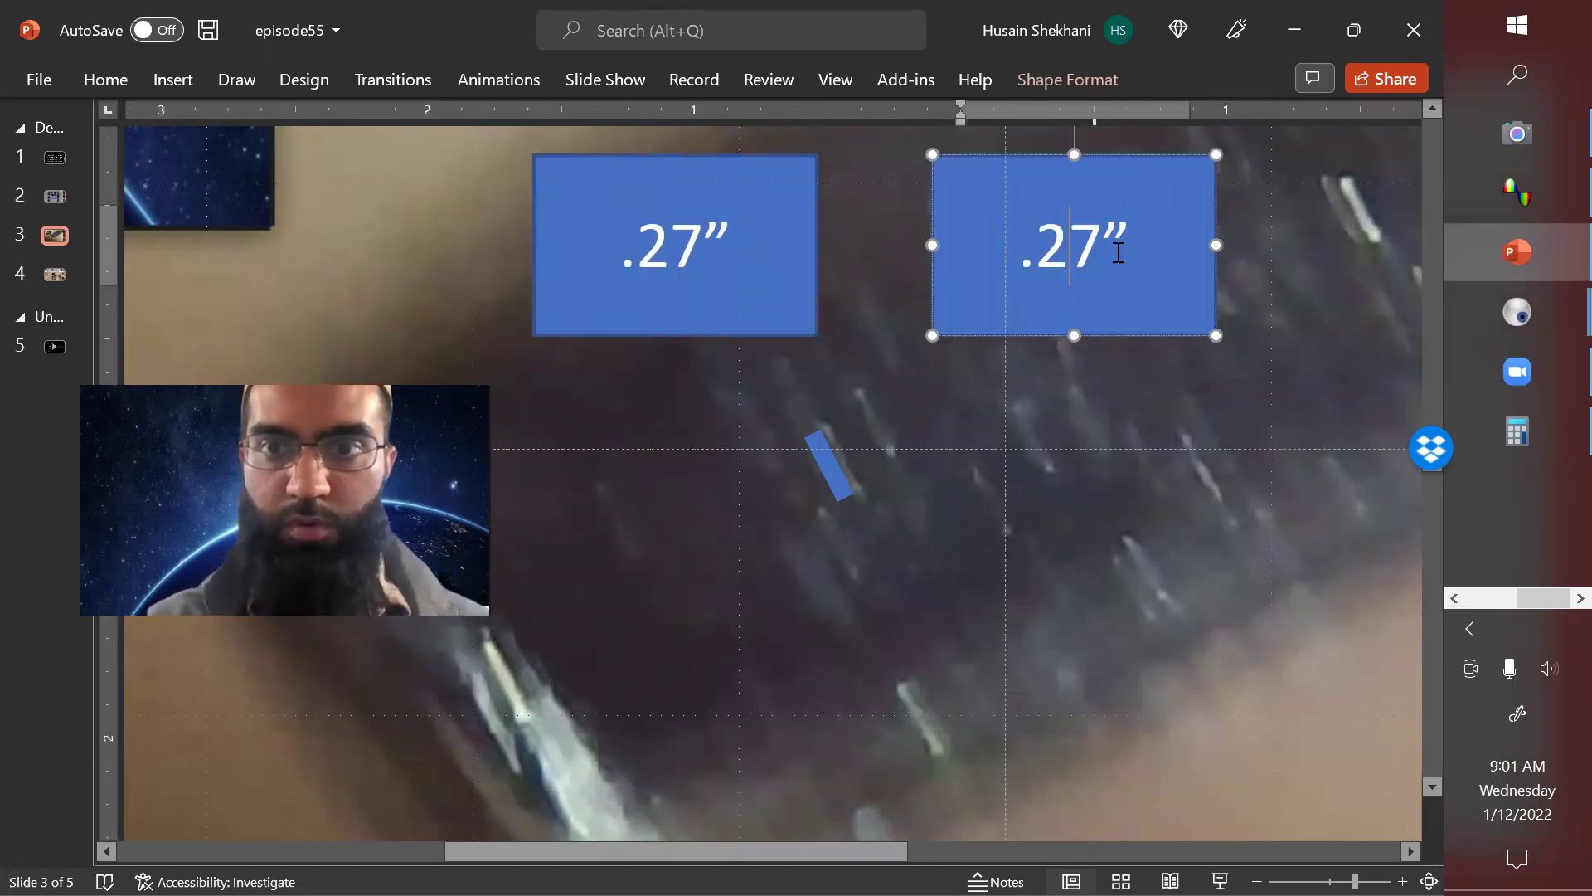
key(BackSpace)
key(Delete)
text(043)
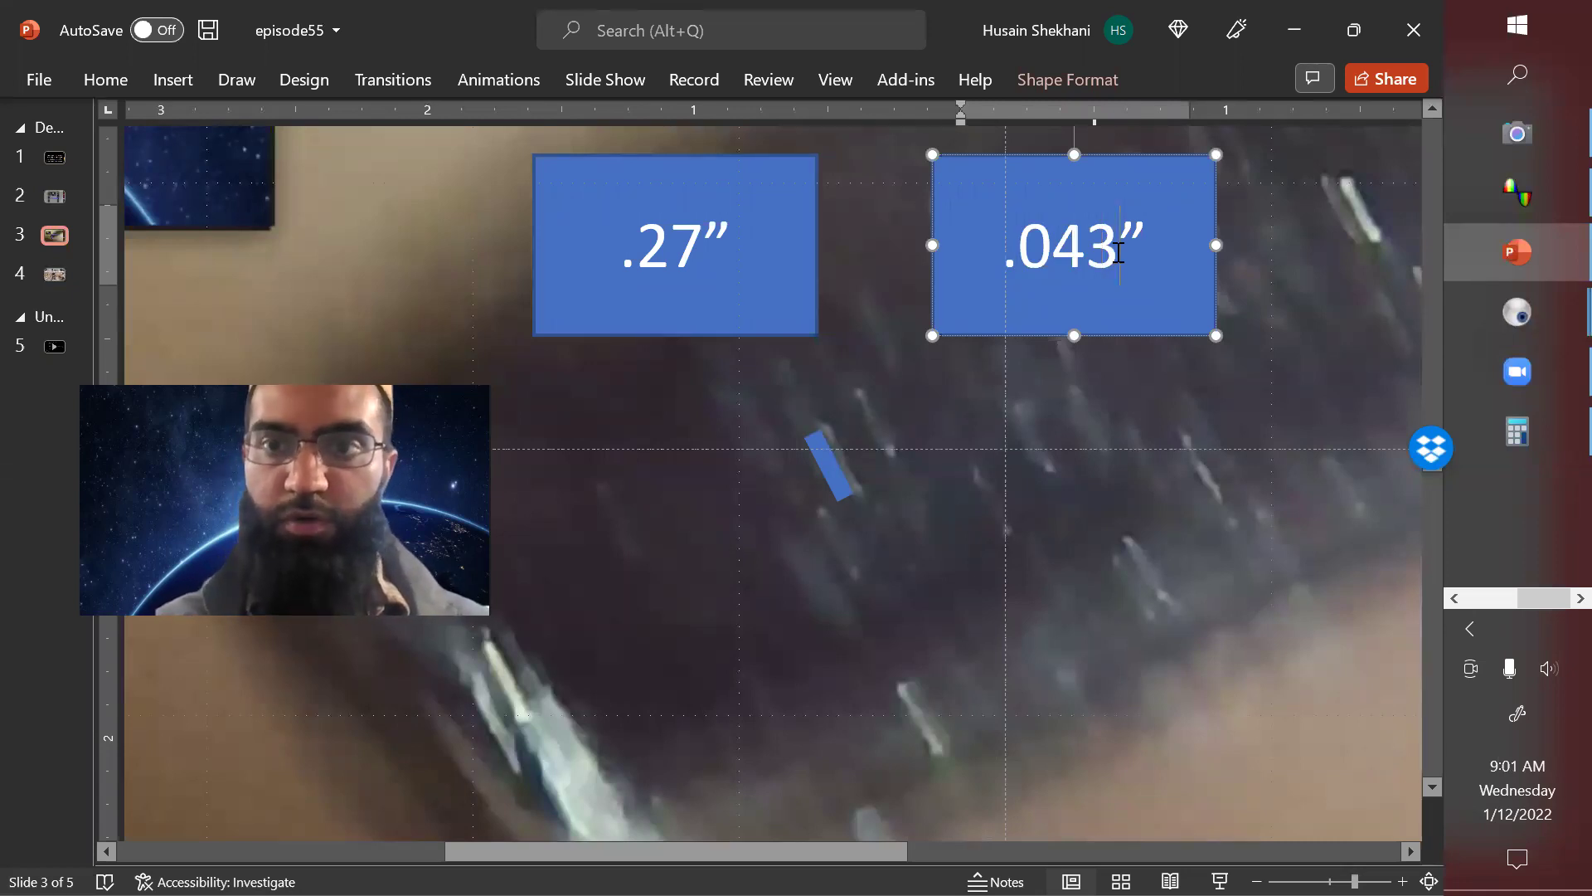
key(BackSpace)
text(mm)
key(Delete)
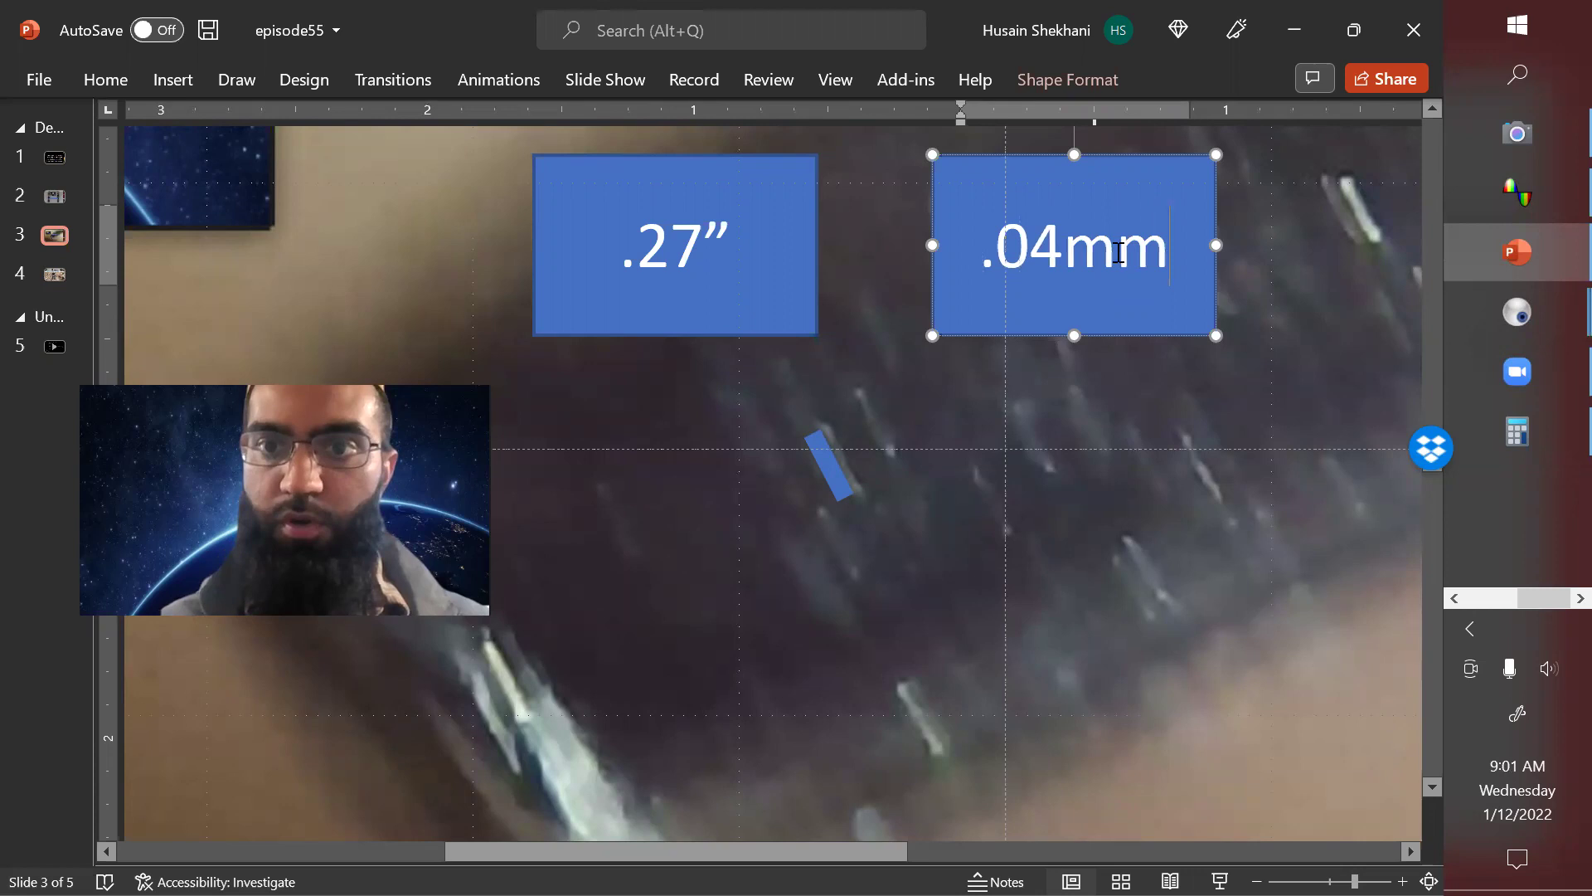
- Change the millimetre label to .043mm and add a second line reading 43μm, with the μm unit entered as an equation
text(3)
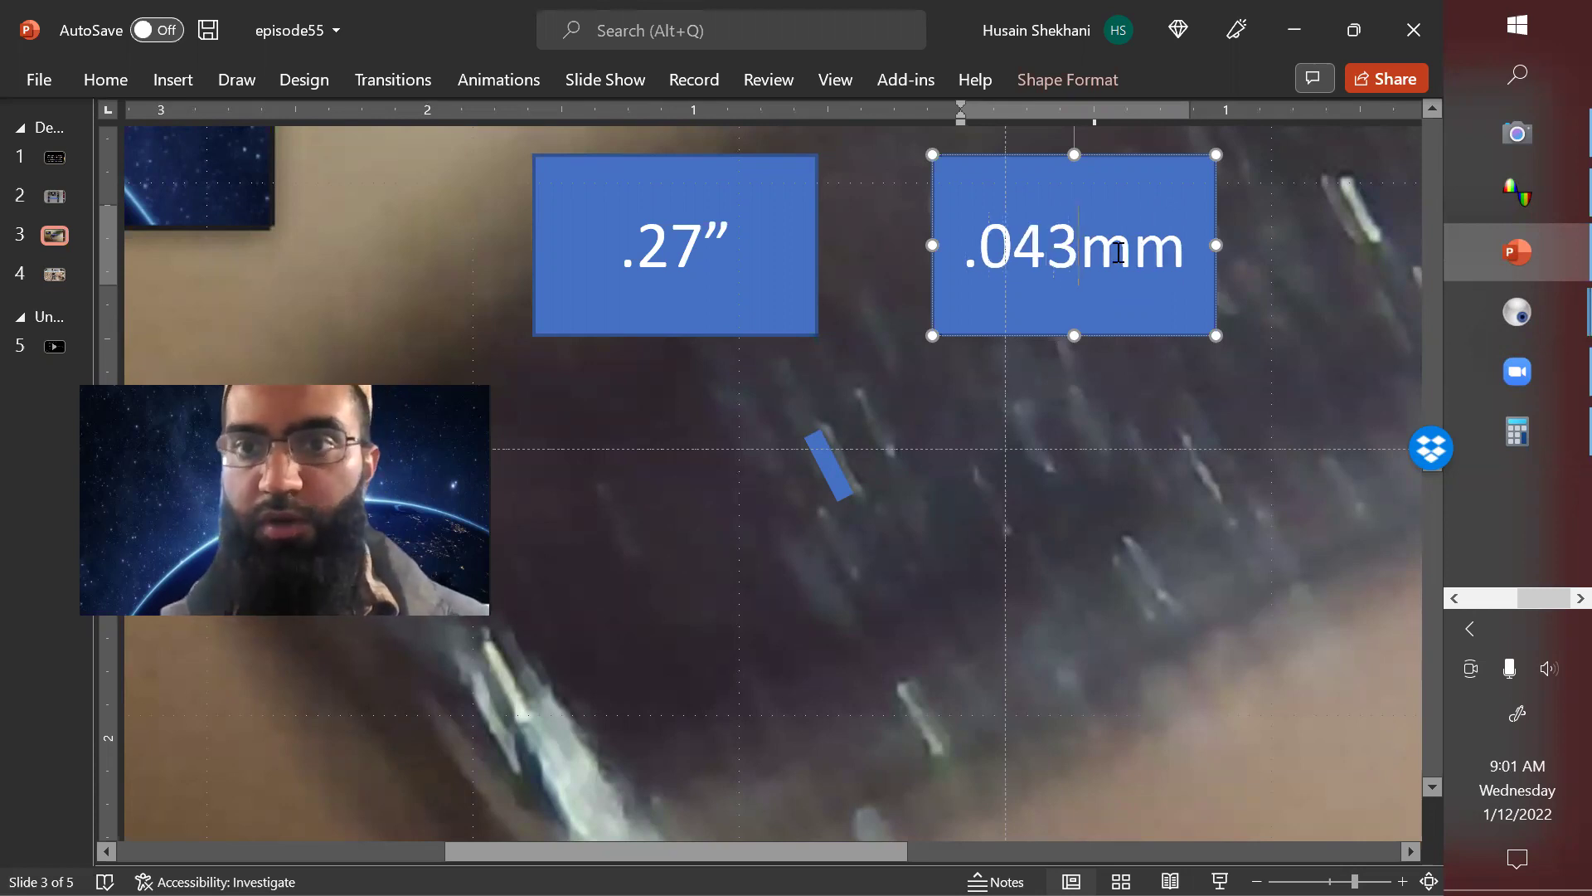
key(End)
key(Return)
text(4)
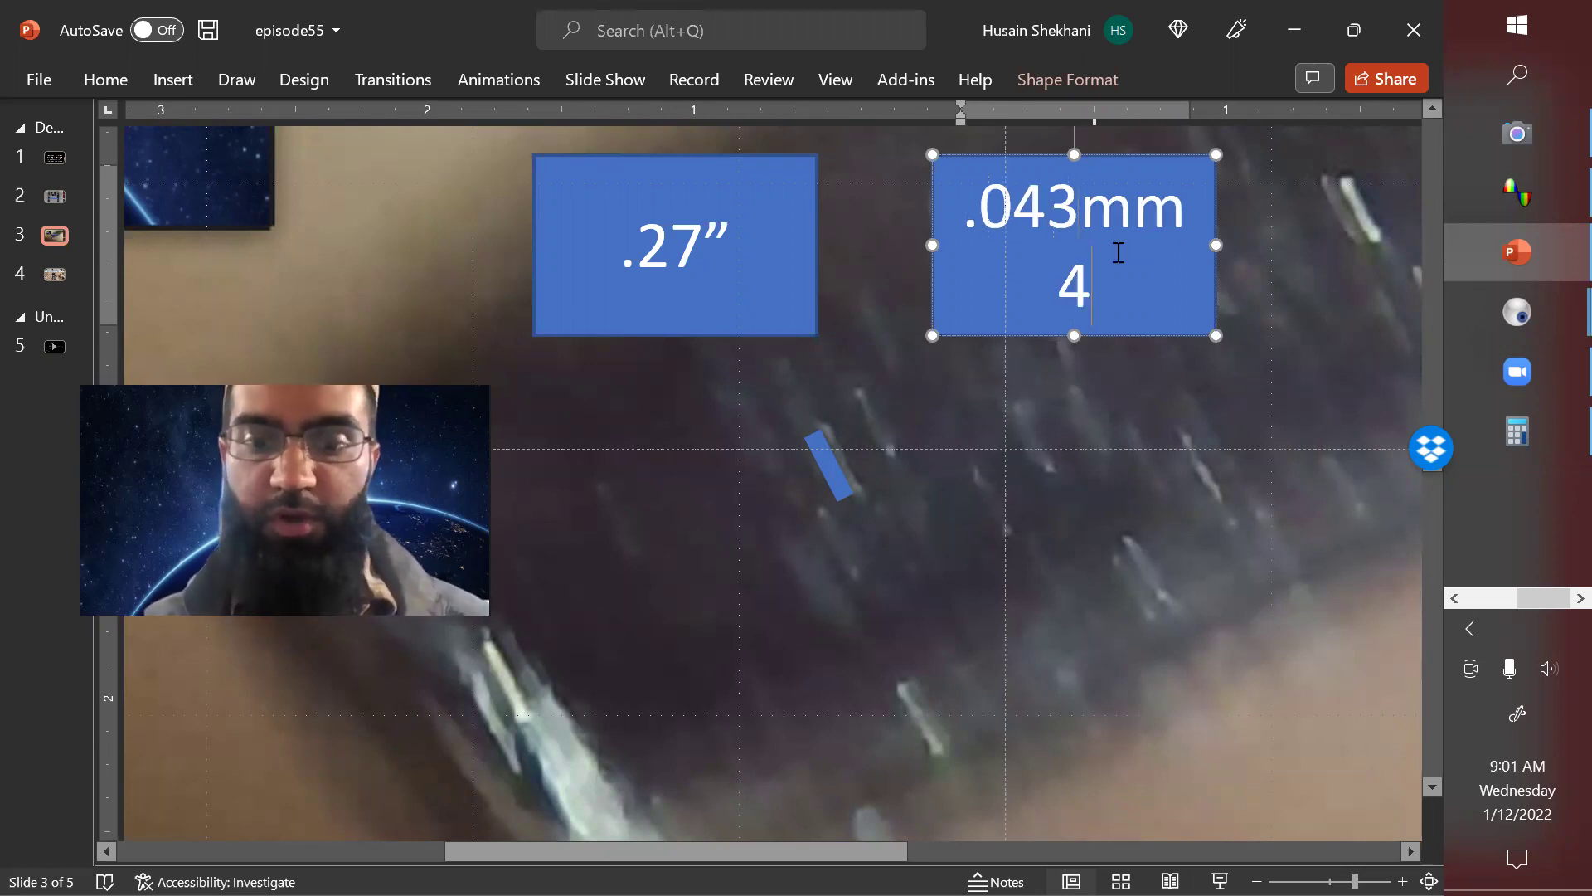
text(3u)
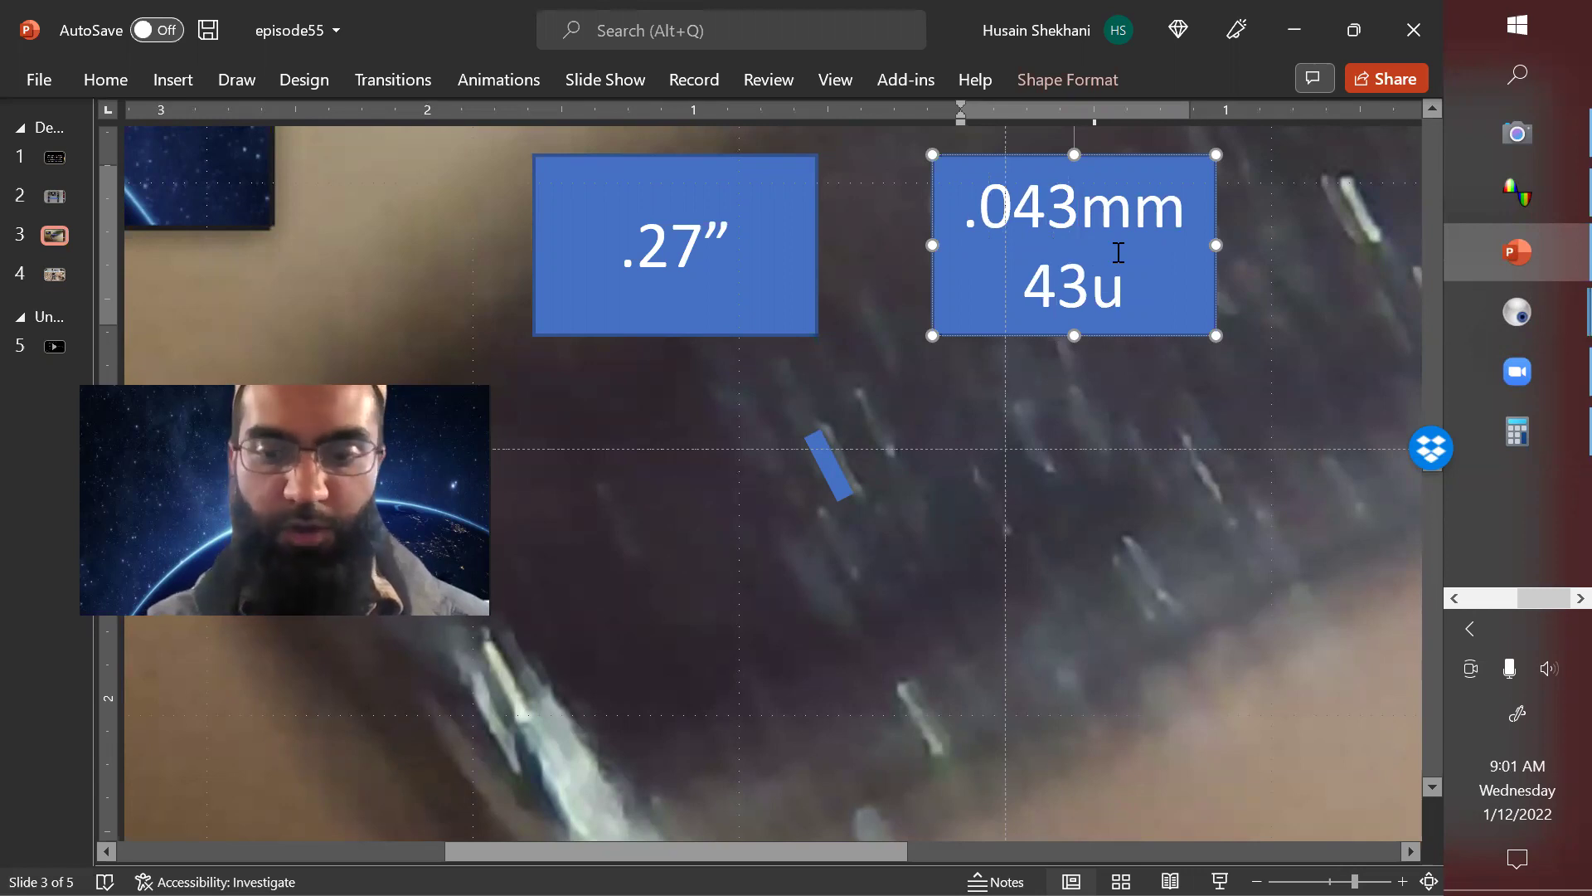
key(BackSpace)
key(alt+equal)
text(\)
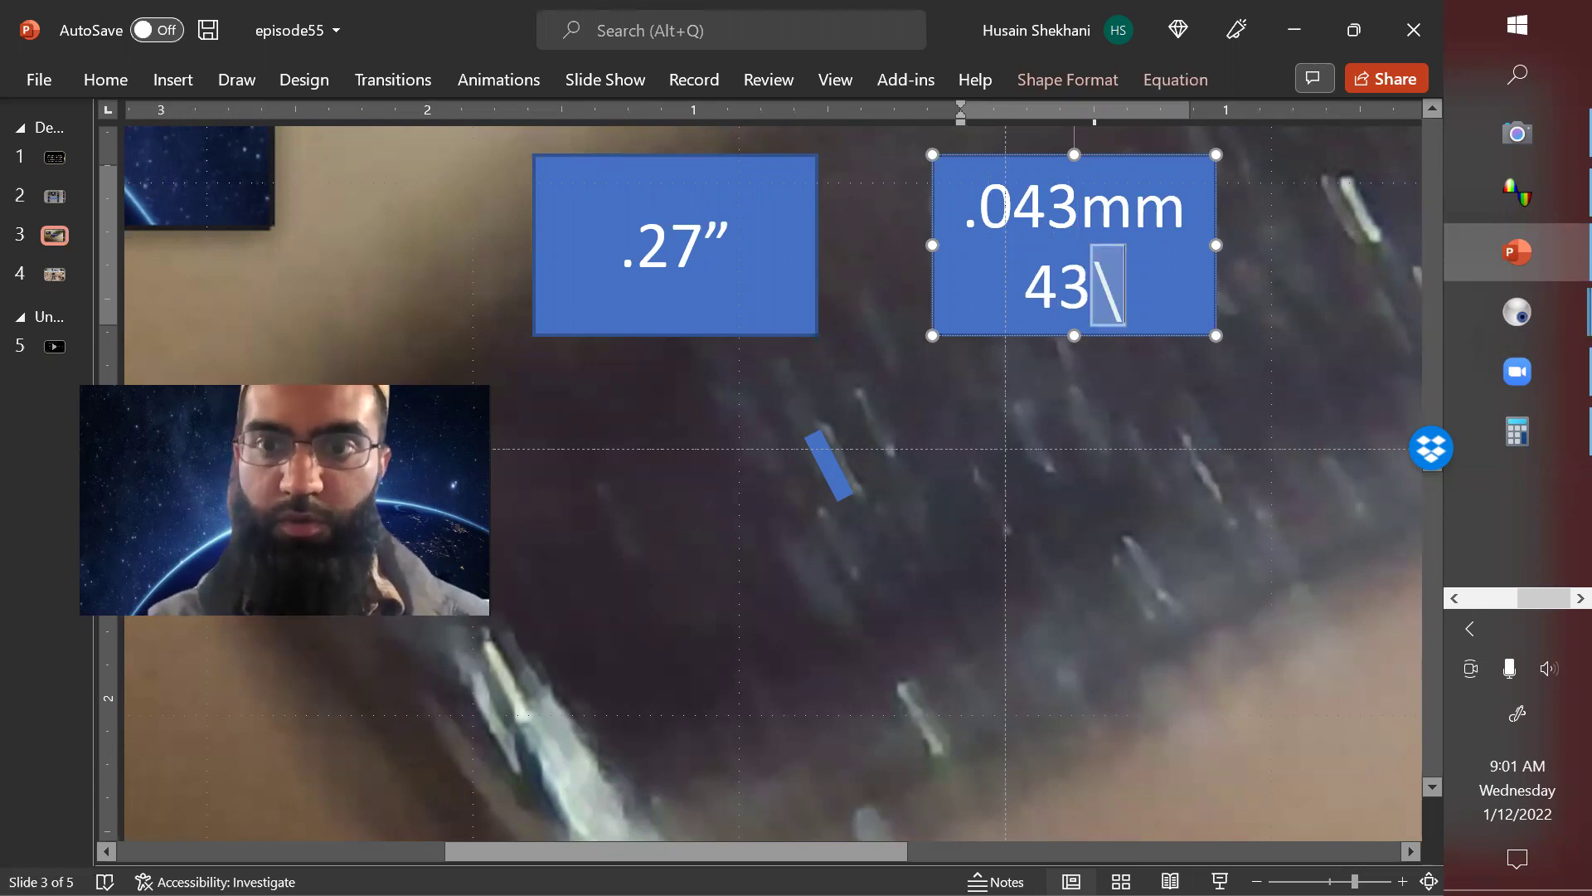
text(mu )
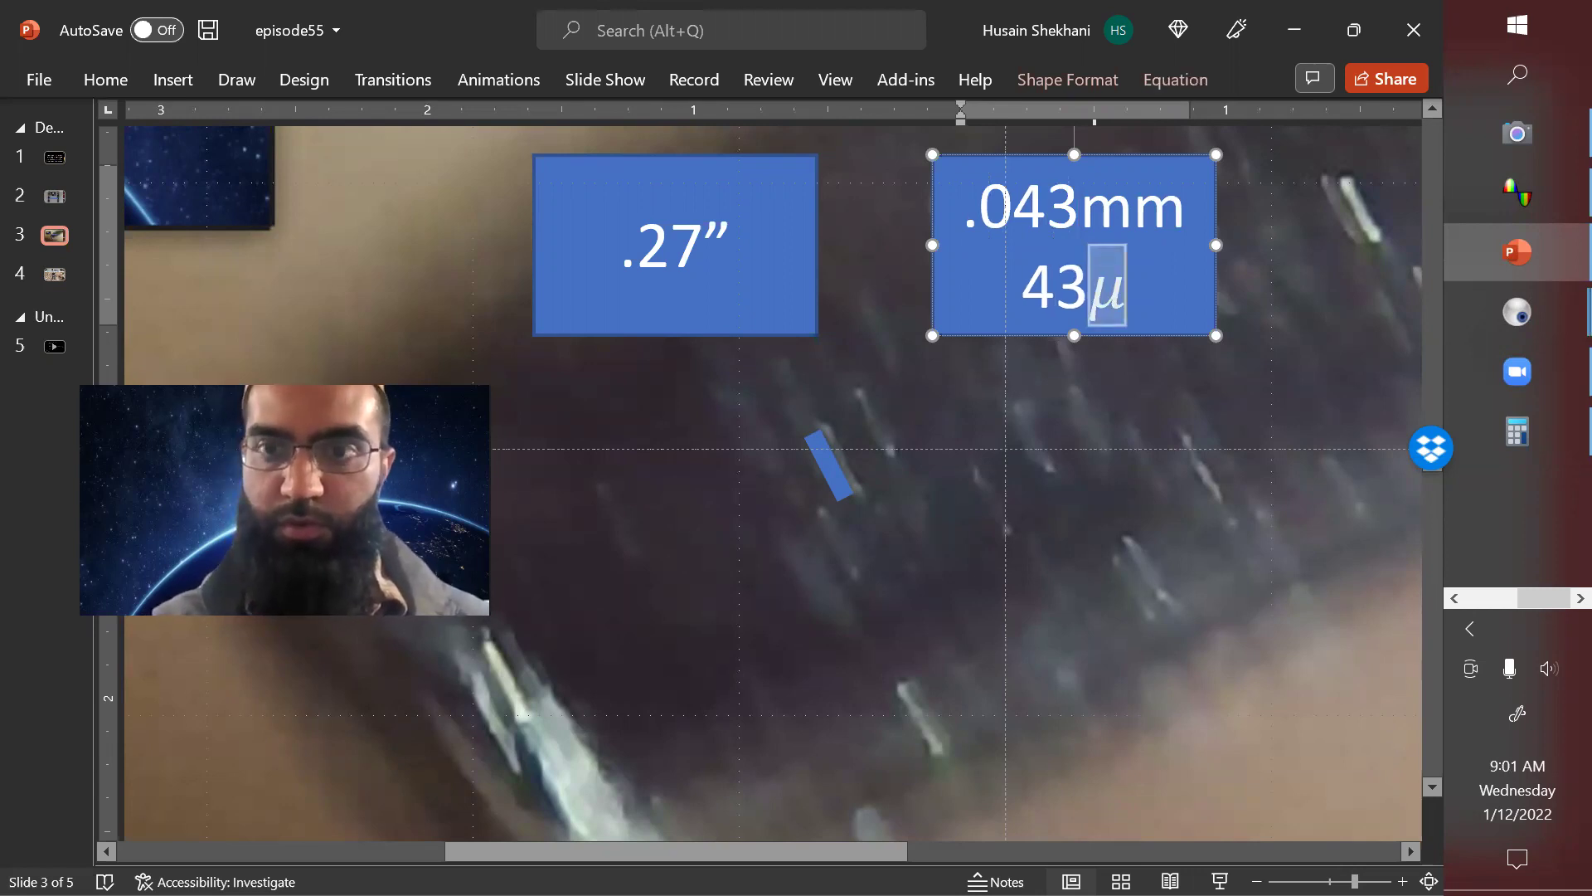
text(m)
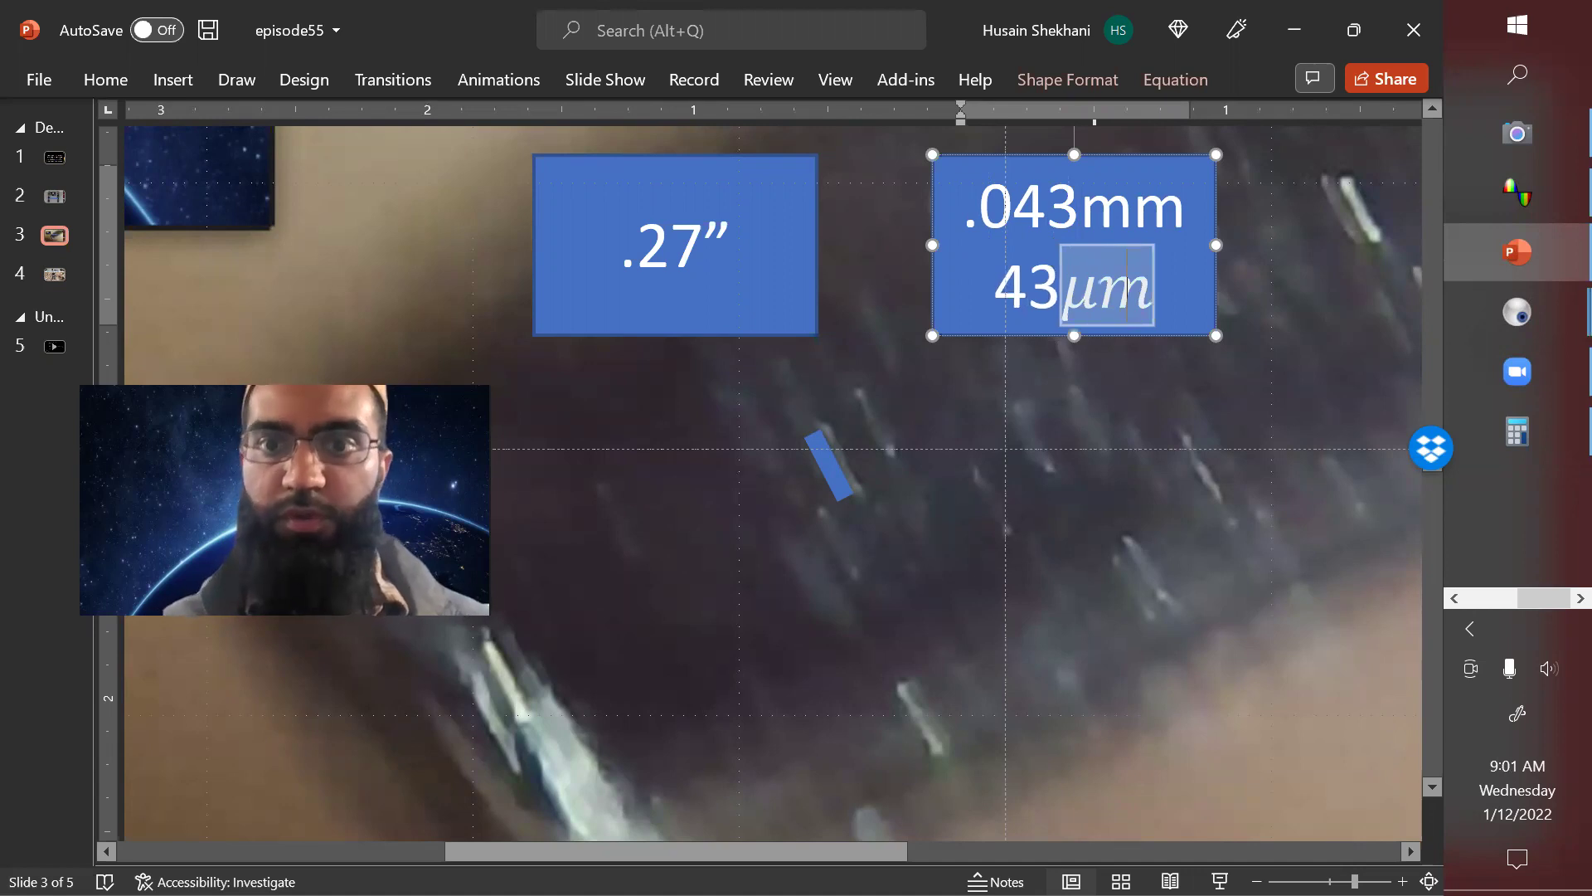
click(1094, 519)
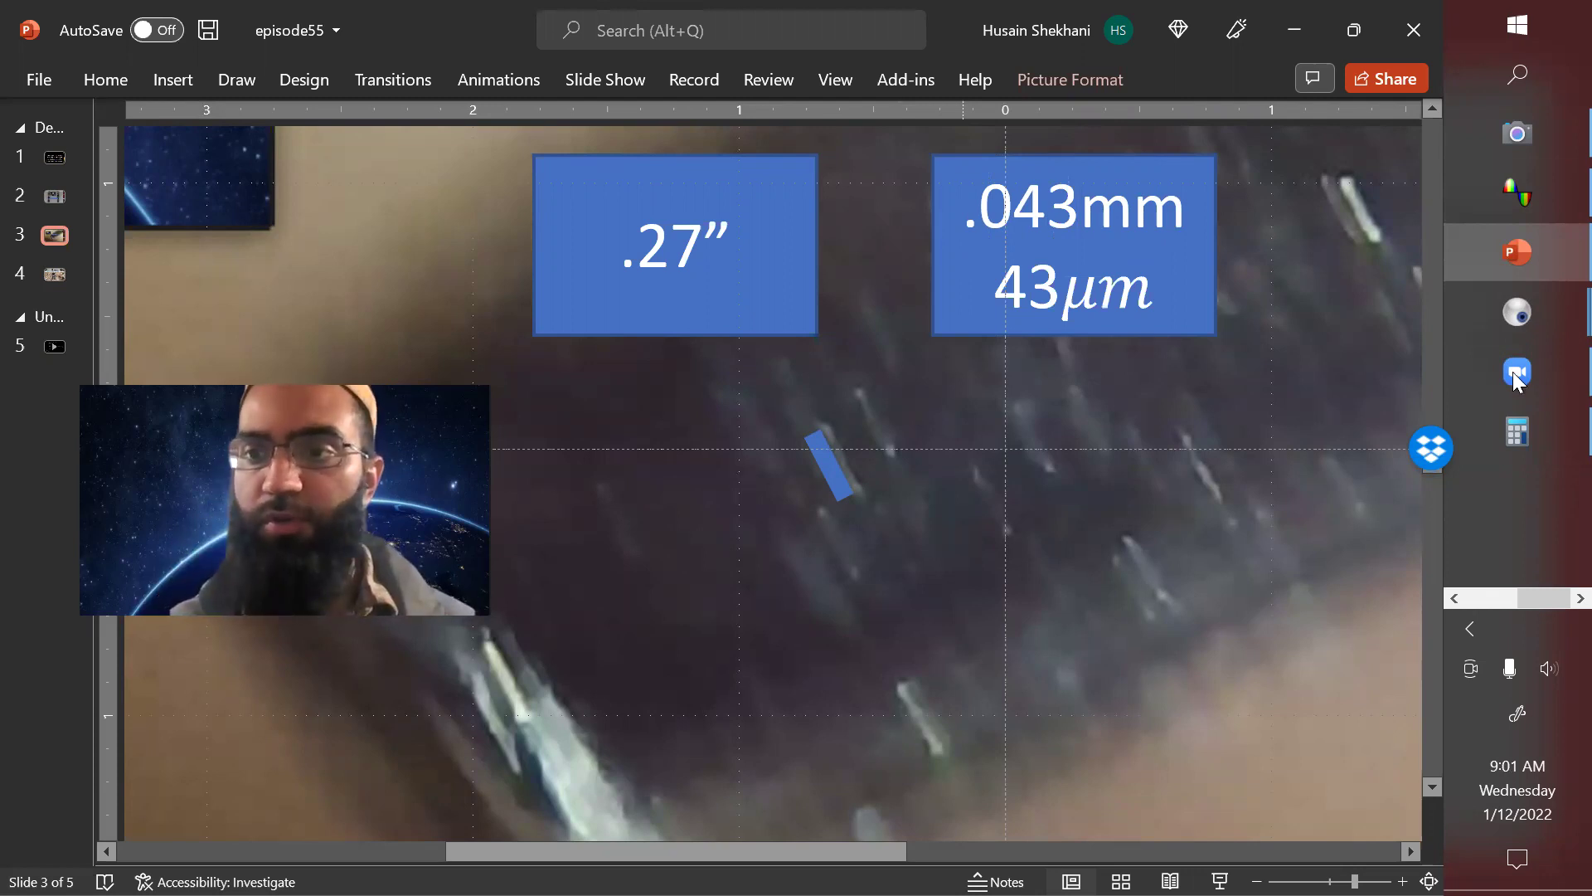
- Arrange the Yawcam preview and the PicoScope window side by side
click(1524, 311)
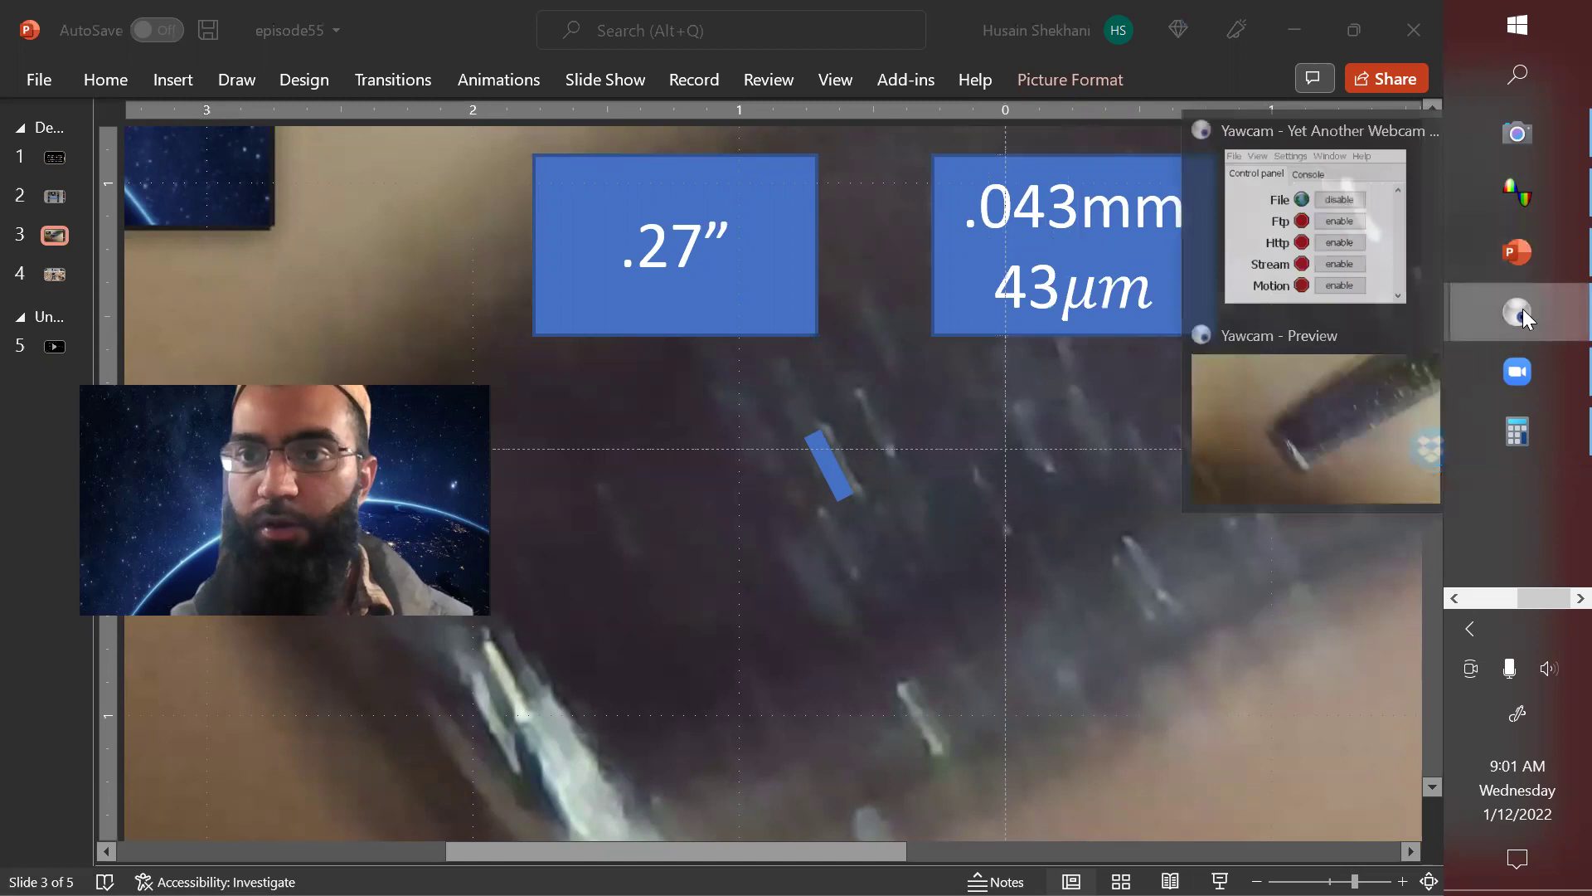
click(1345, 395)
click(1496, 193)
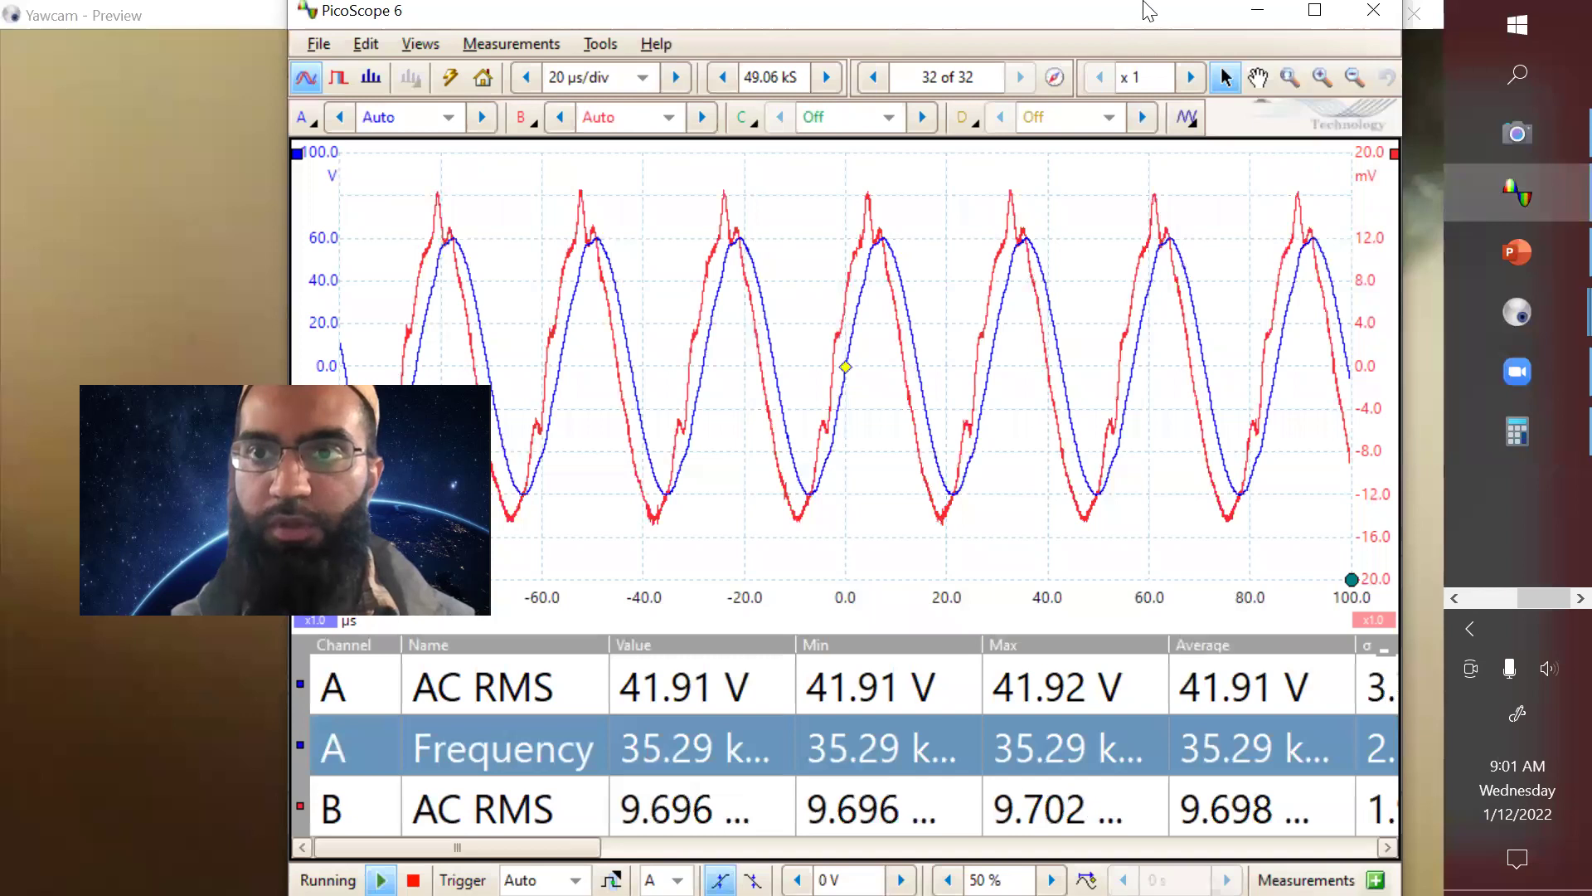
double_click(1111, 21)
double_click(1109, 27)
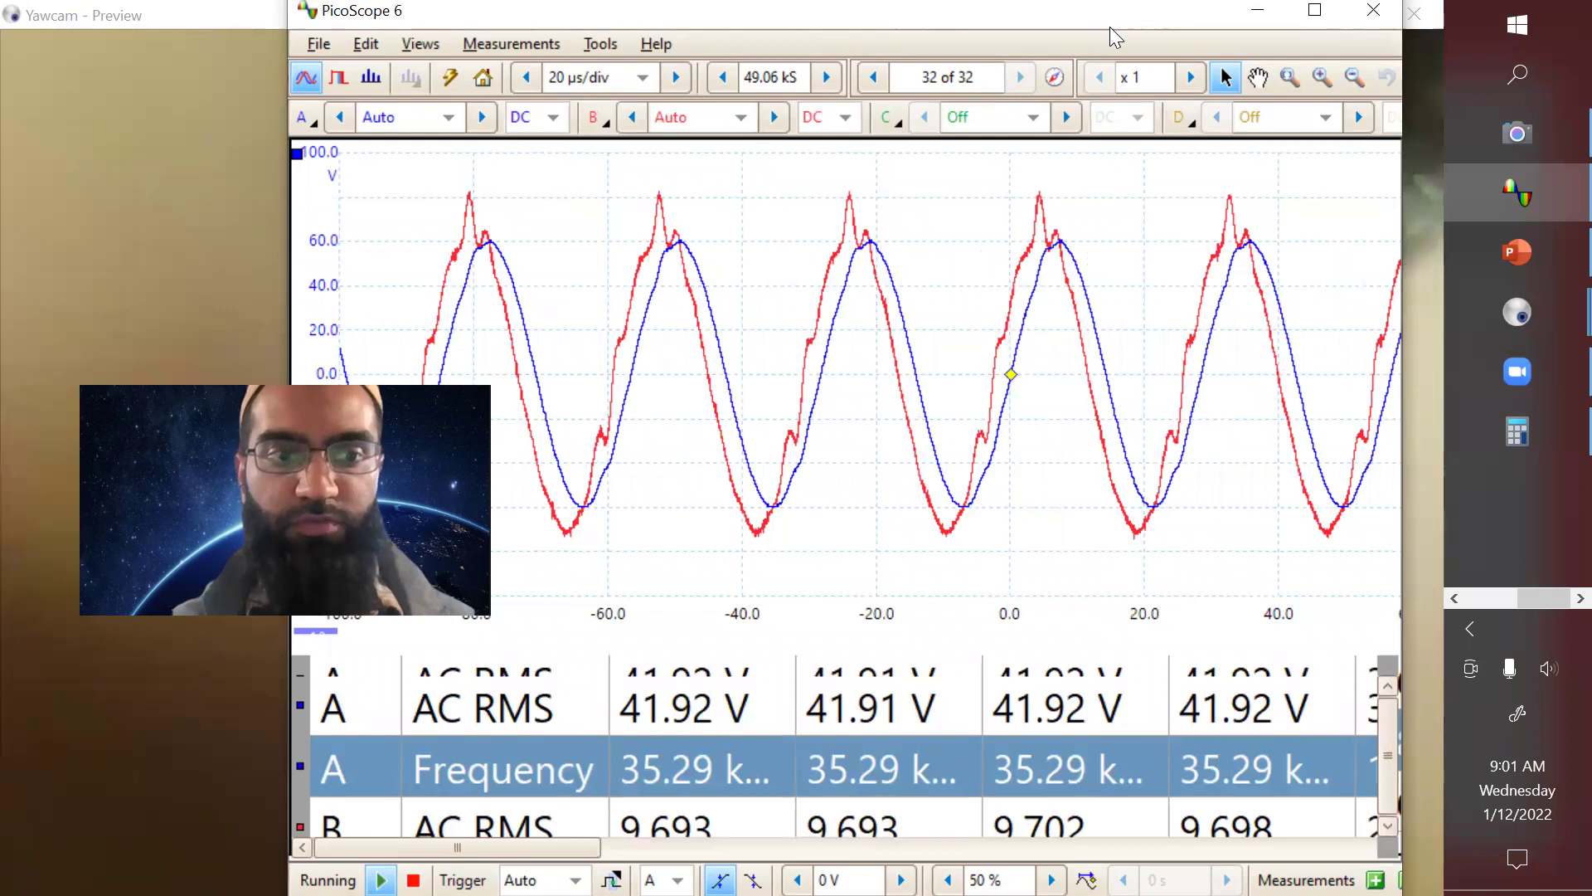
double_click(1109, 26)
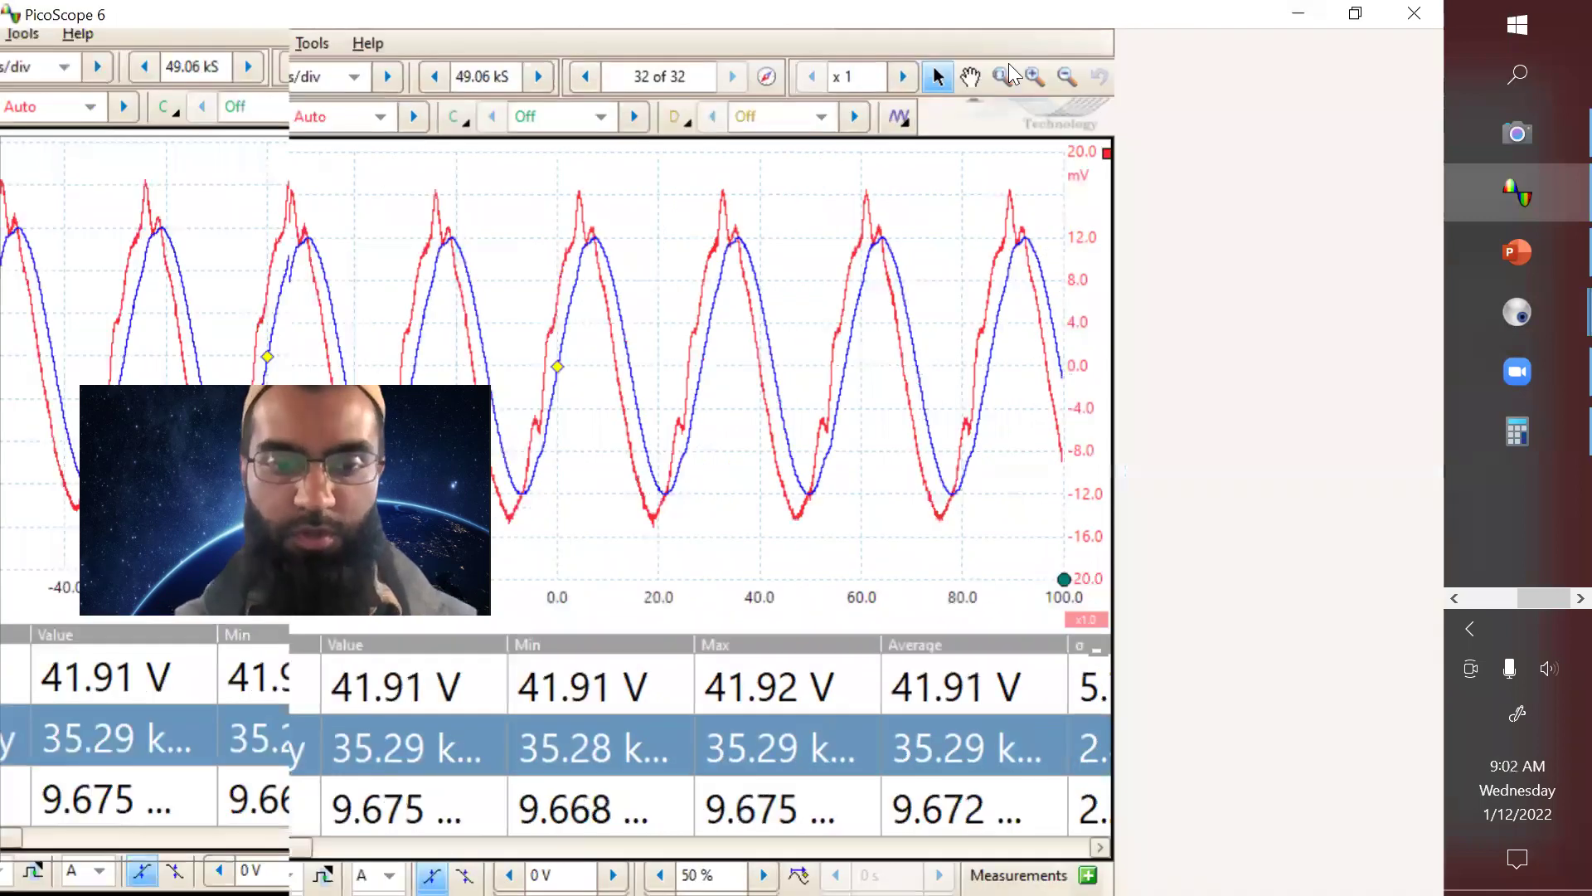
key(super+Right)
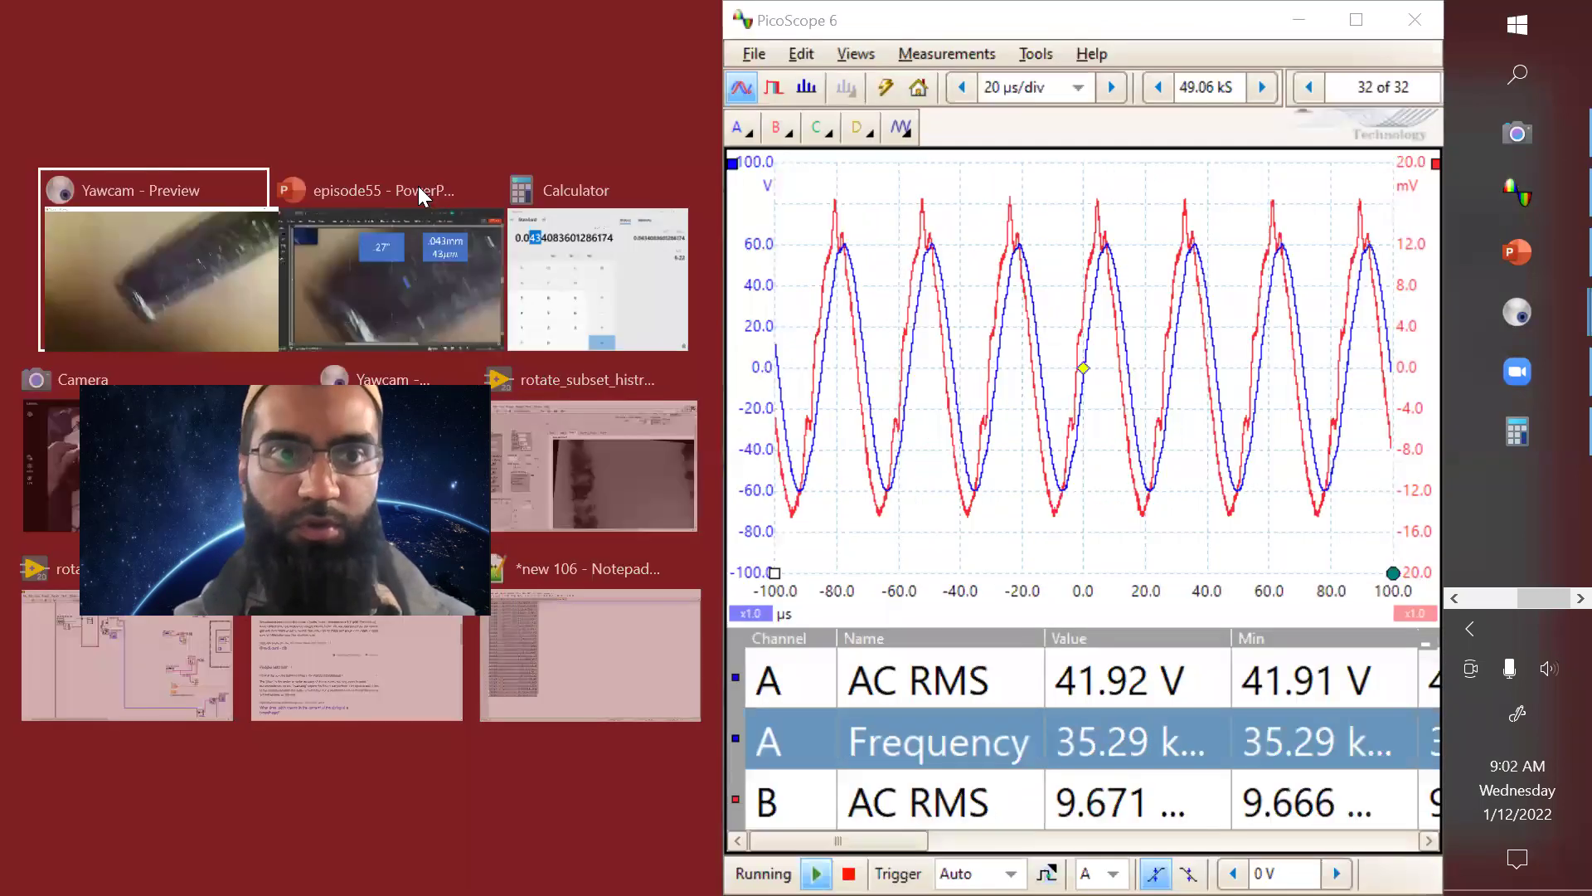
click(131, 269)
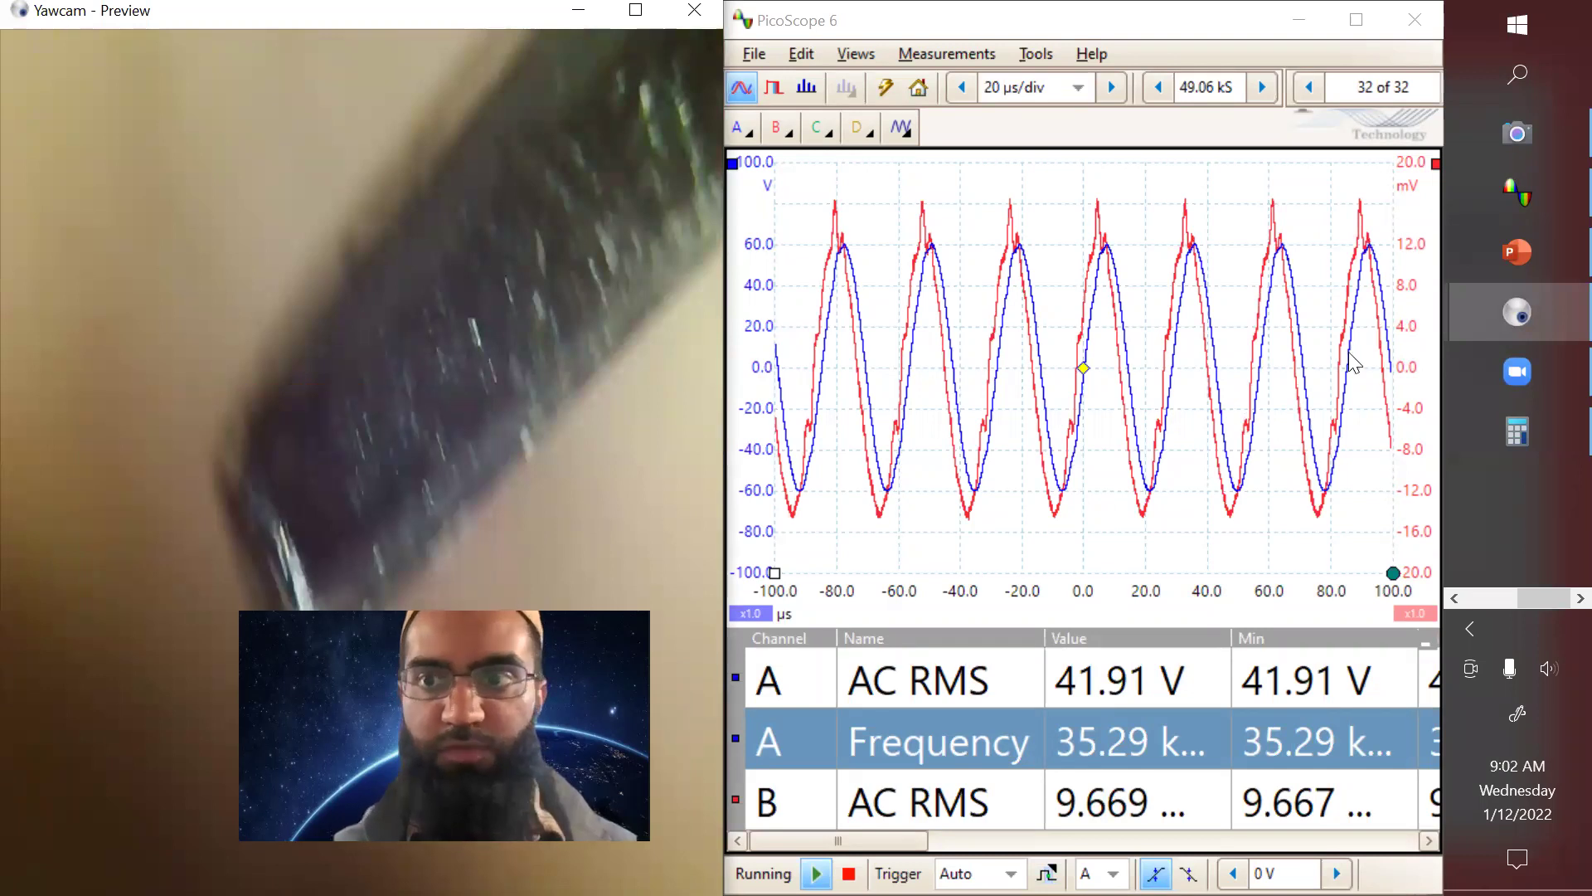
- Widen the Yawcam preview to about two thirds of the available width, narrowing PicoScope beside it
click(1506, 211)
click(1506, 210)
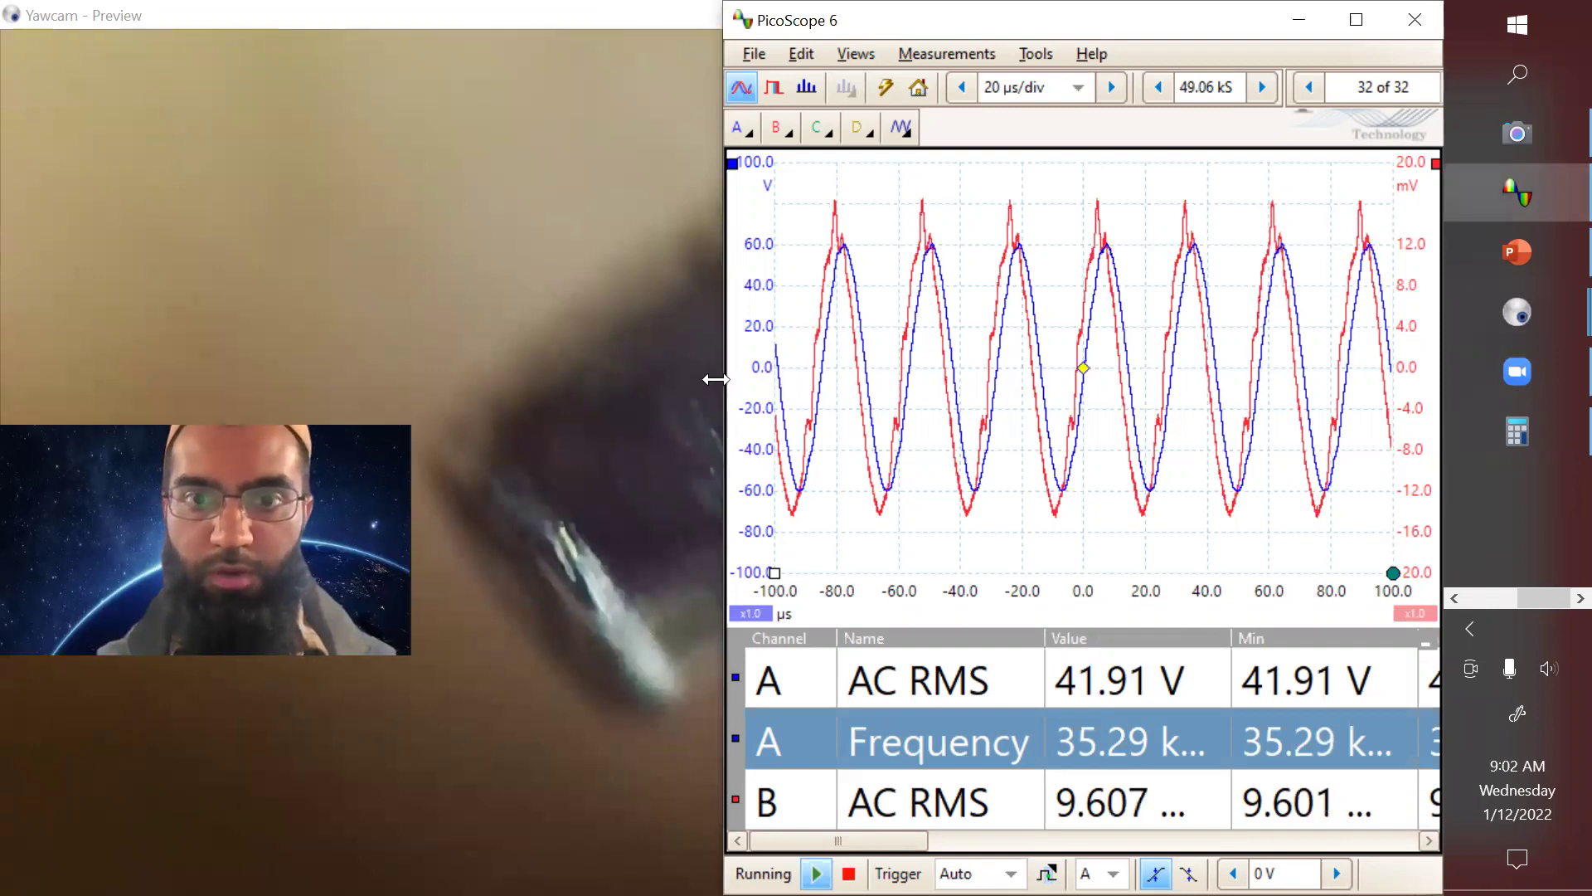
drag(714, 379, 955, 368)
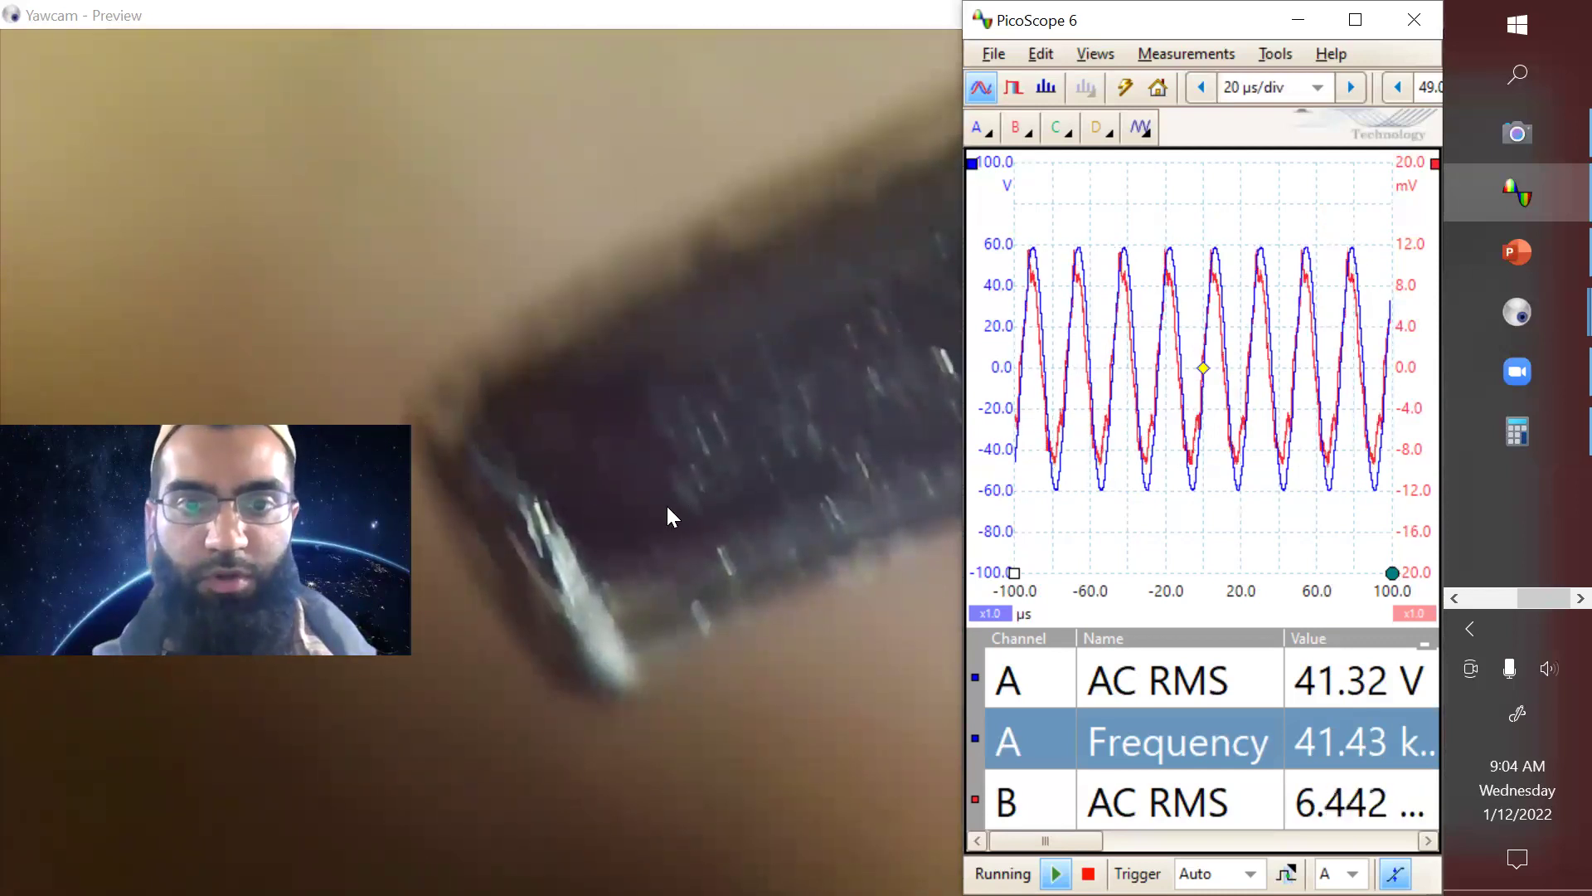
- Return to slide 3 in PowerPoint and compare the marked streak with its neighbours and the size labels
click(1519, 253)
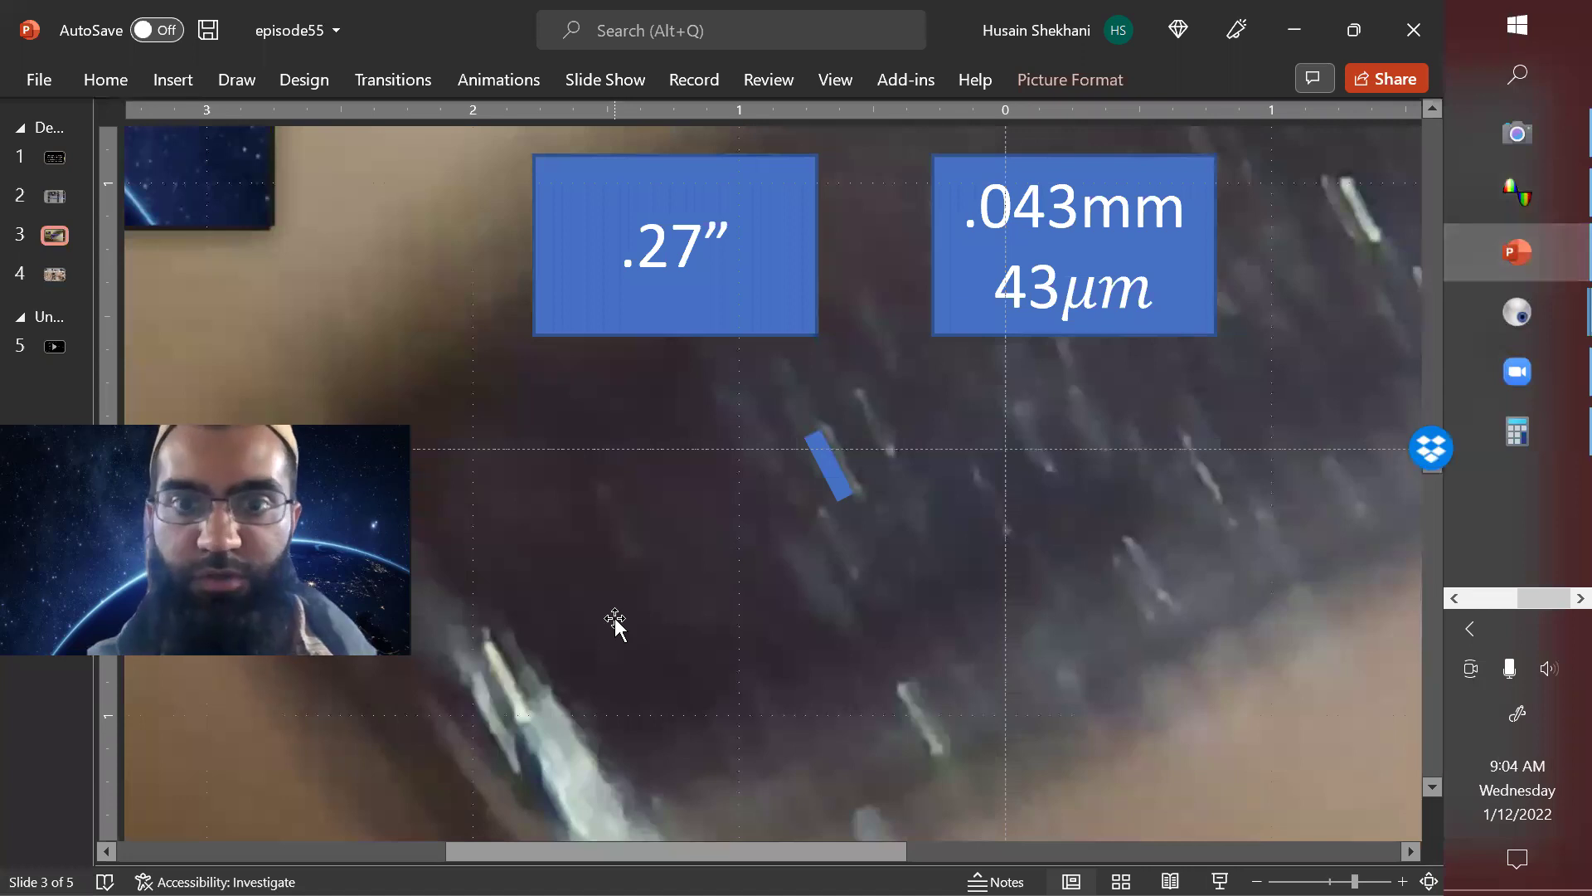
ctrl+scroll(926, 751, up, 5)
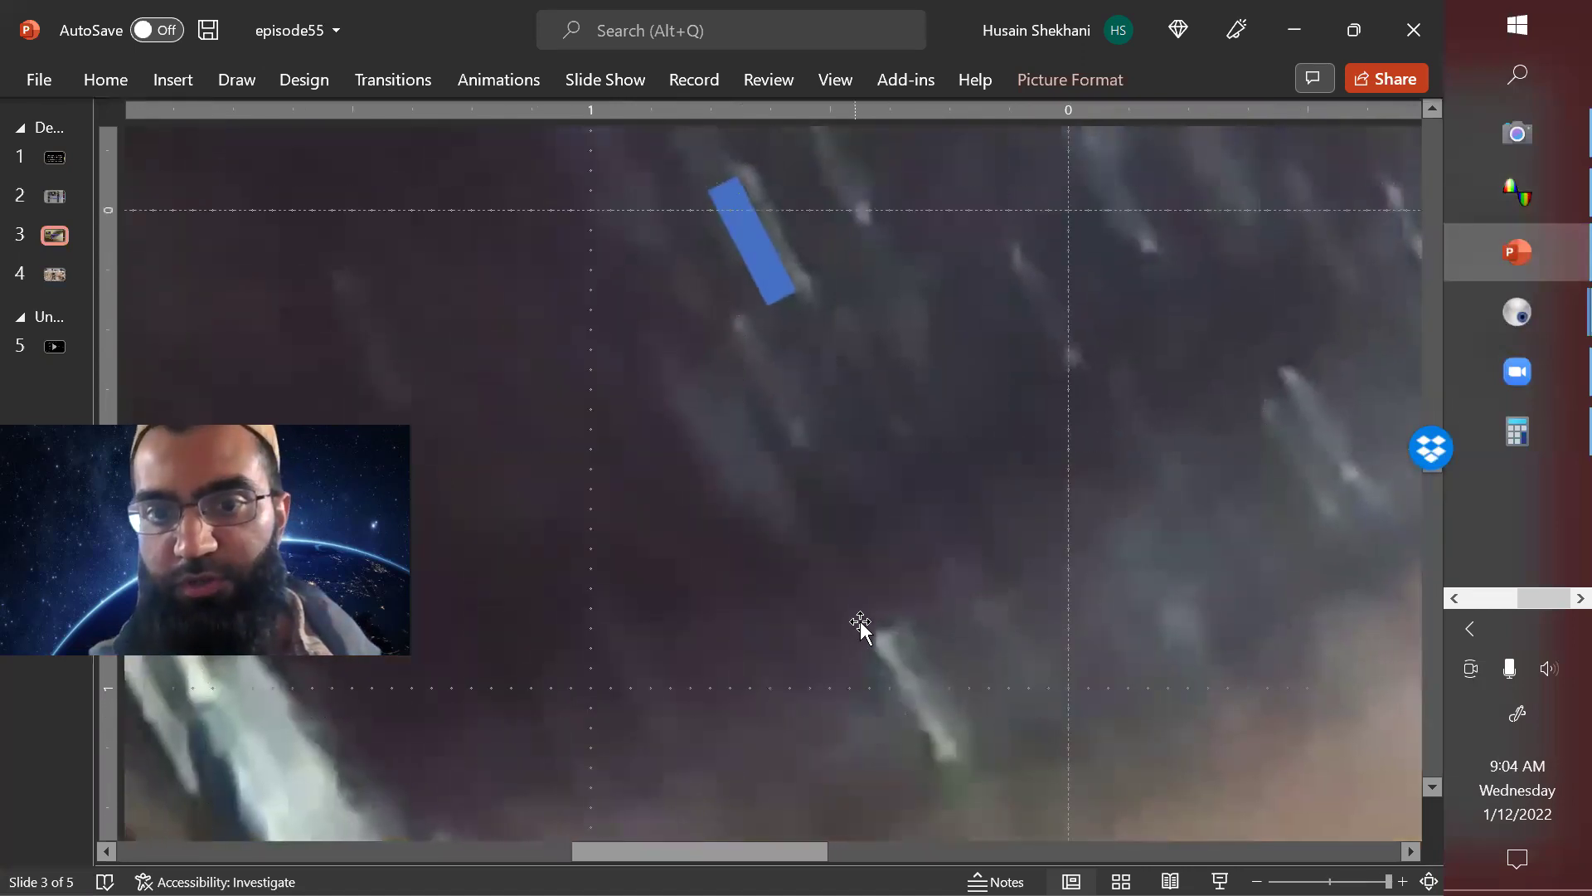
ctrl+scroll(978, 537, down, 3)
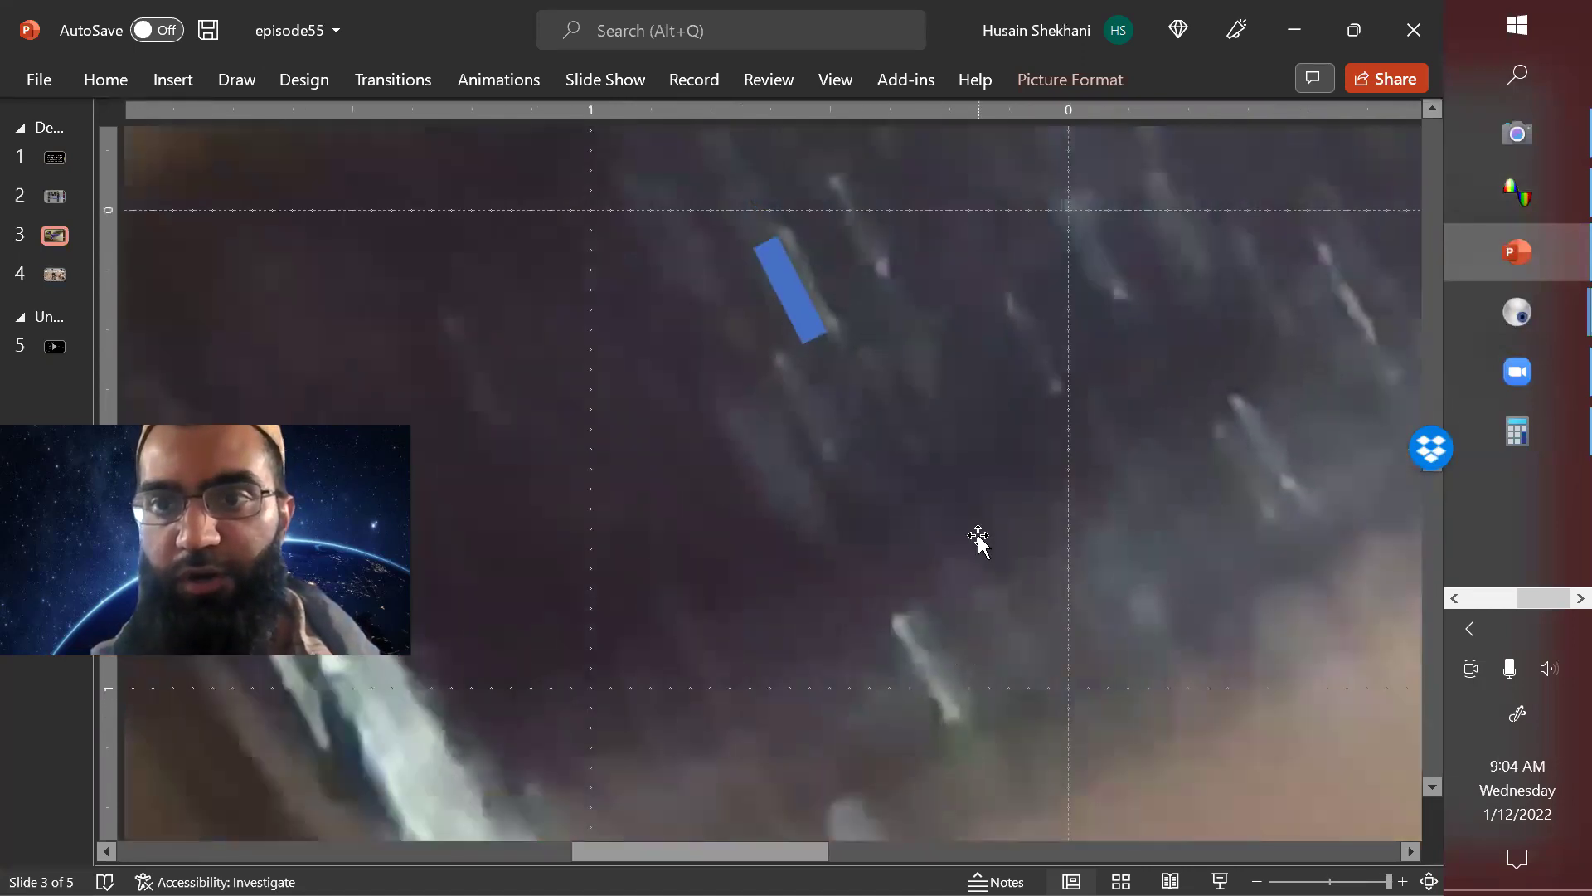
ctrl+scroll(979, 537, down, 3)
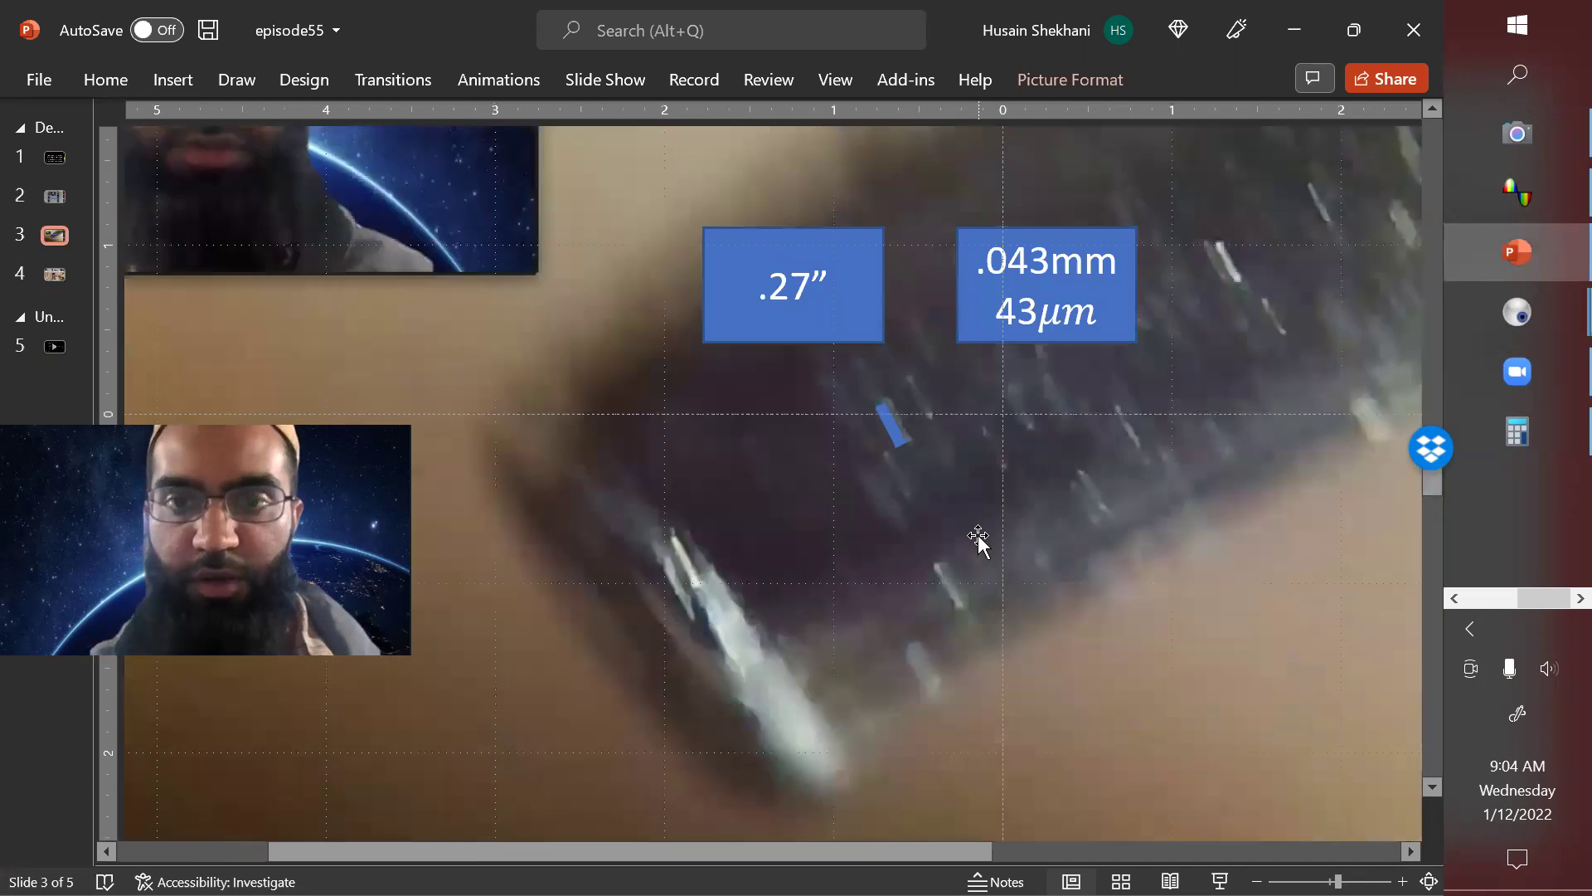
ctrl+scroll(978, 537, down, 2)
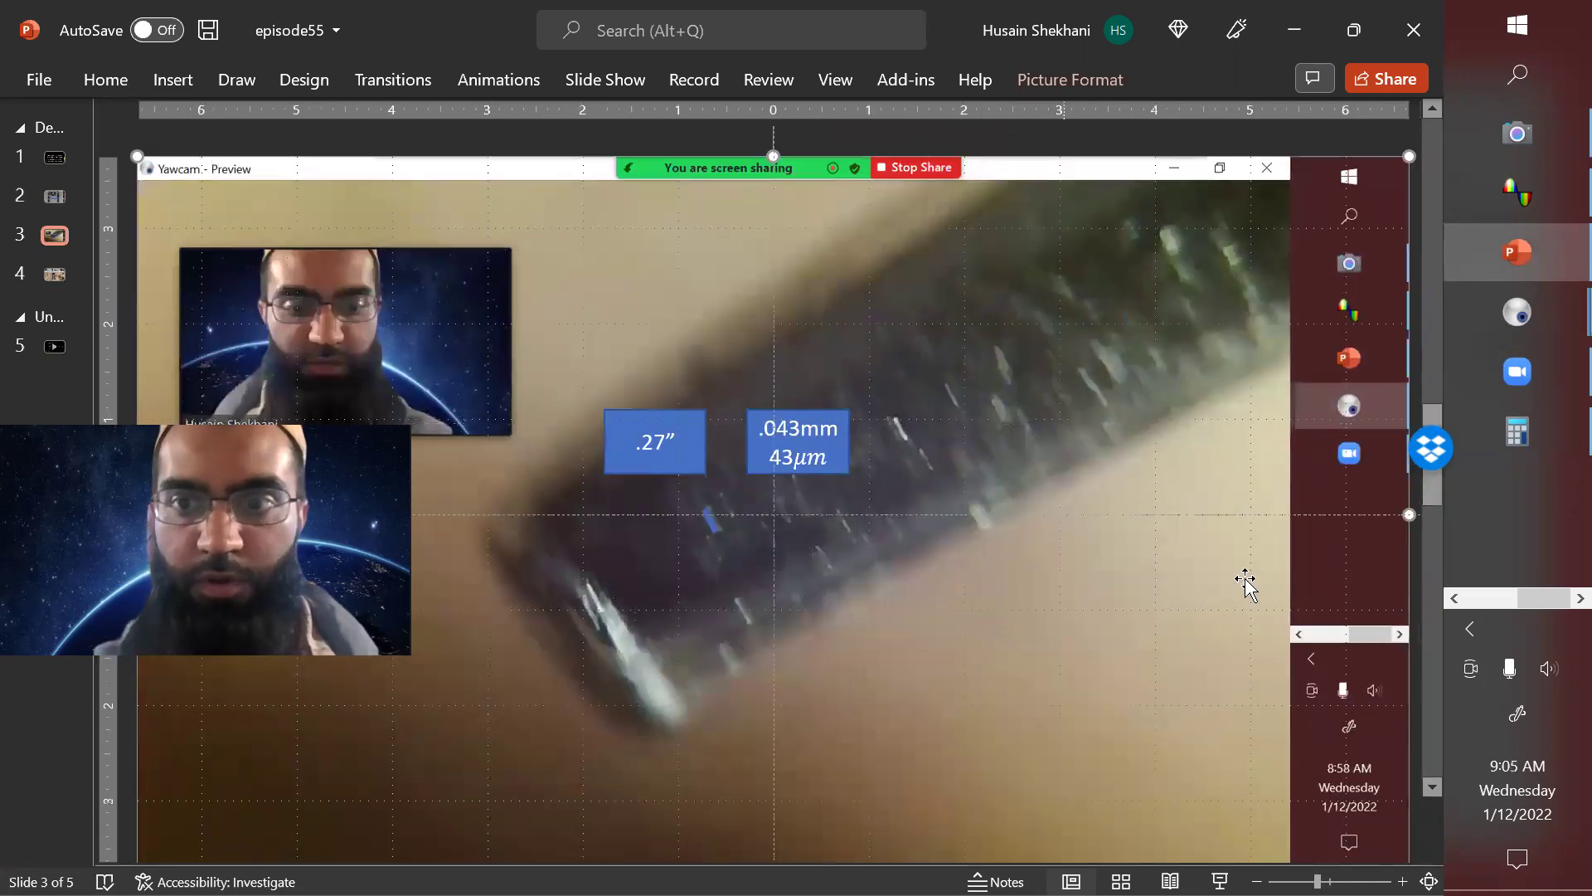
- Disable the File output in Yawcam's main window and minimise that window
click(1518, 312)
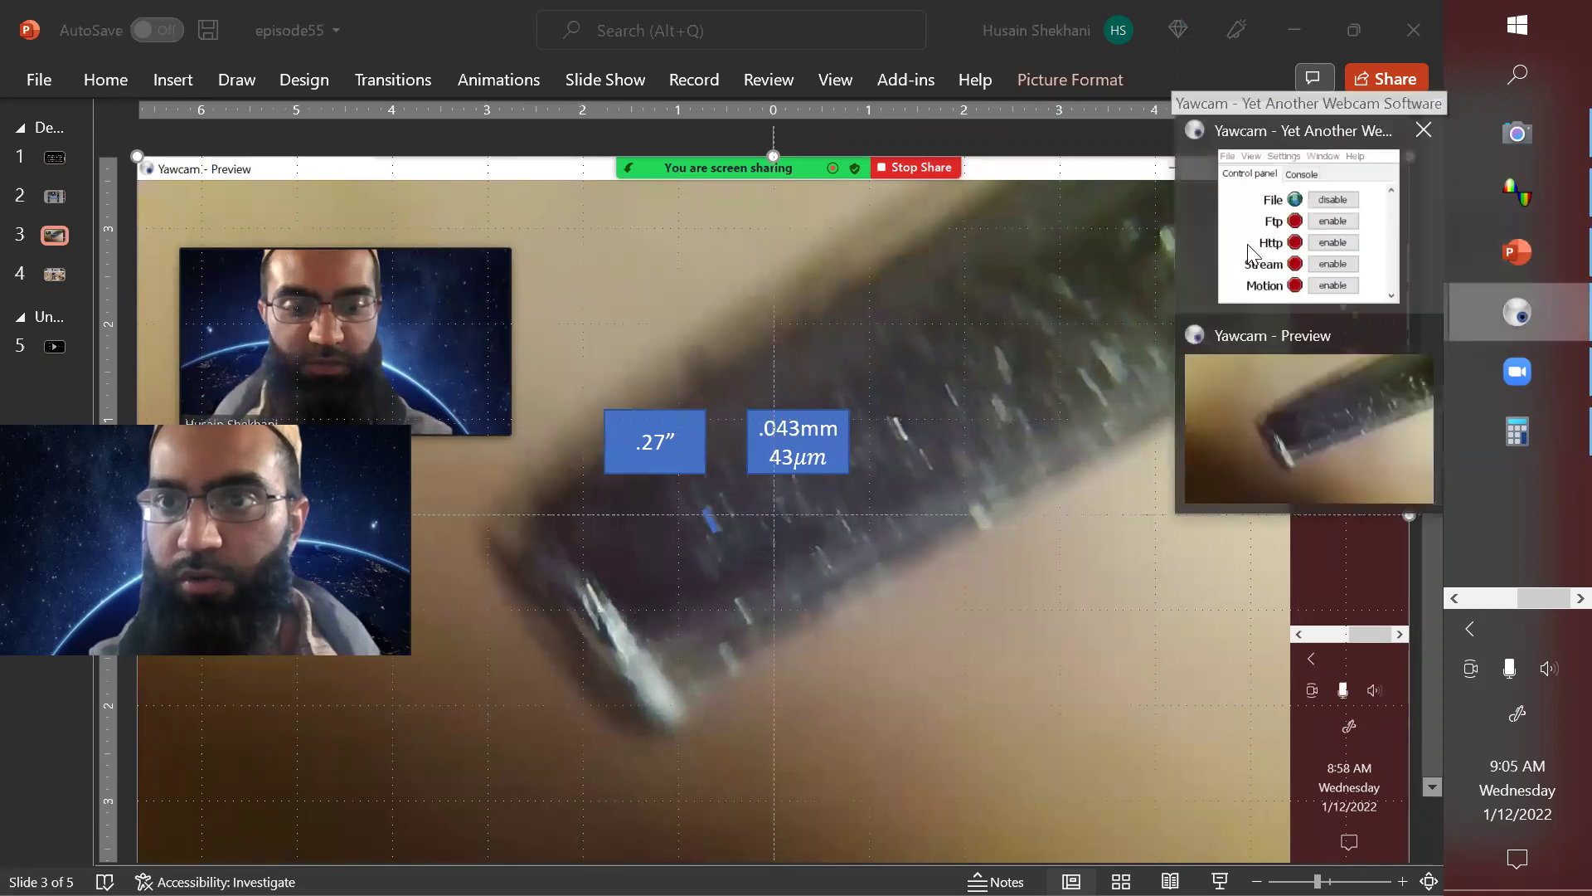
click(1249, 252)
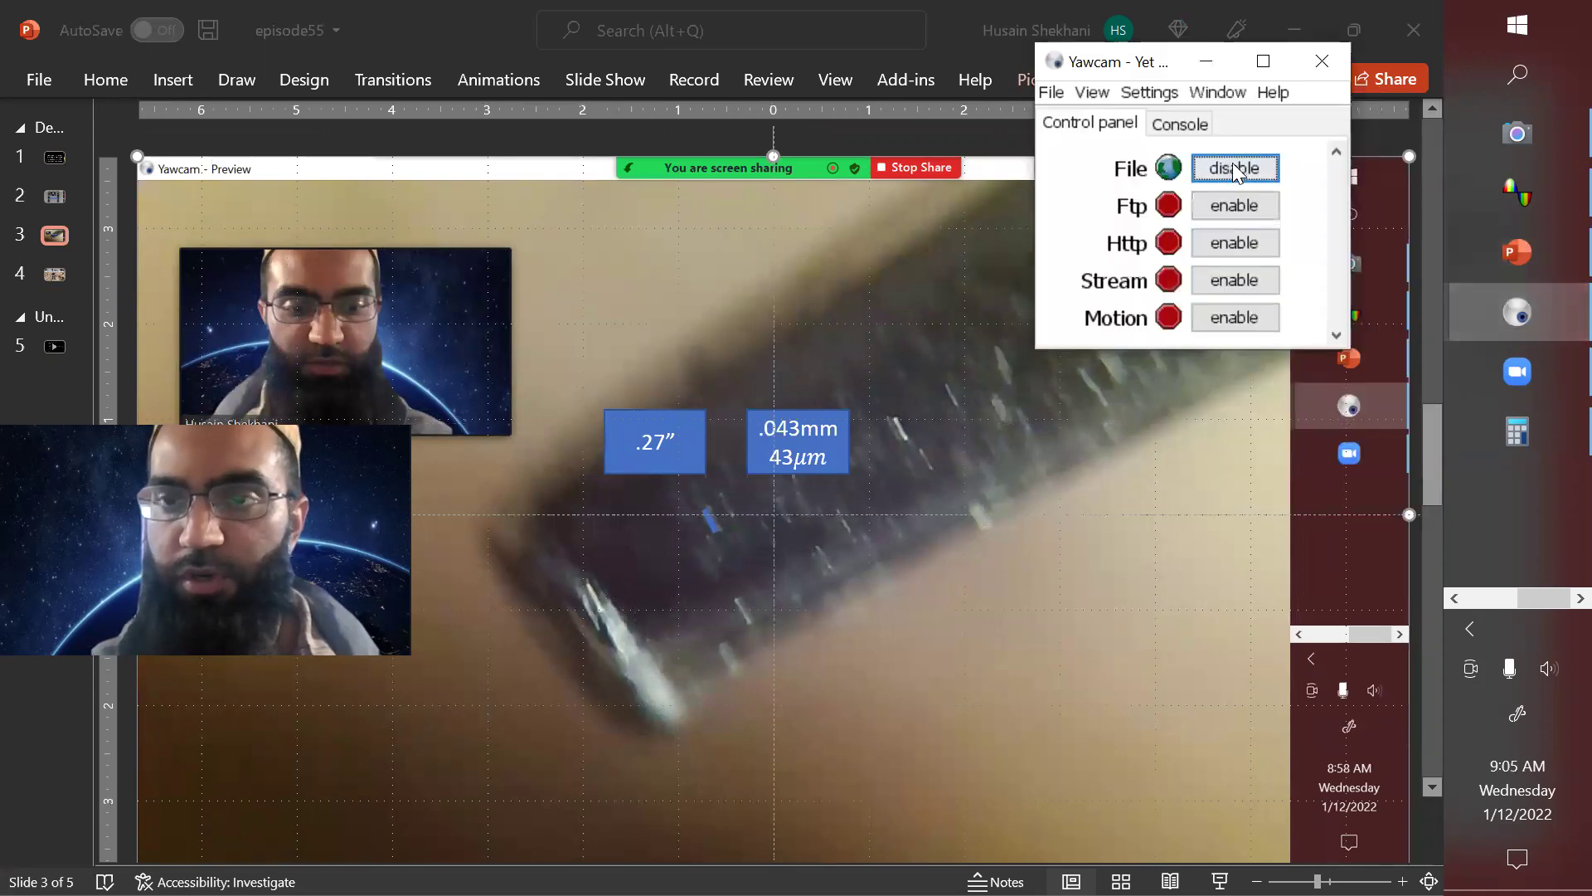
click(1238, 173)
click(1212, 62)
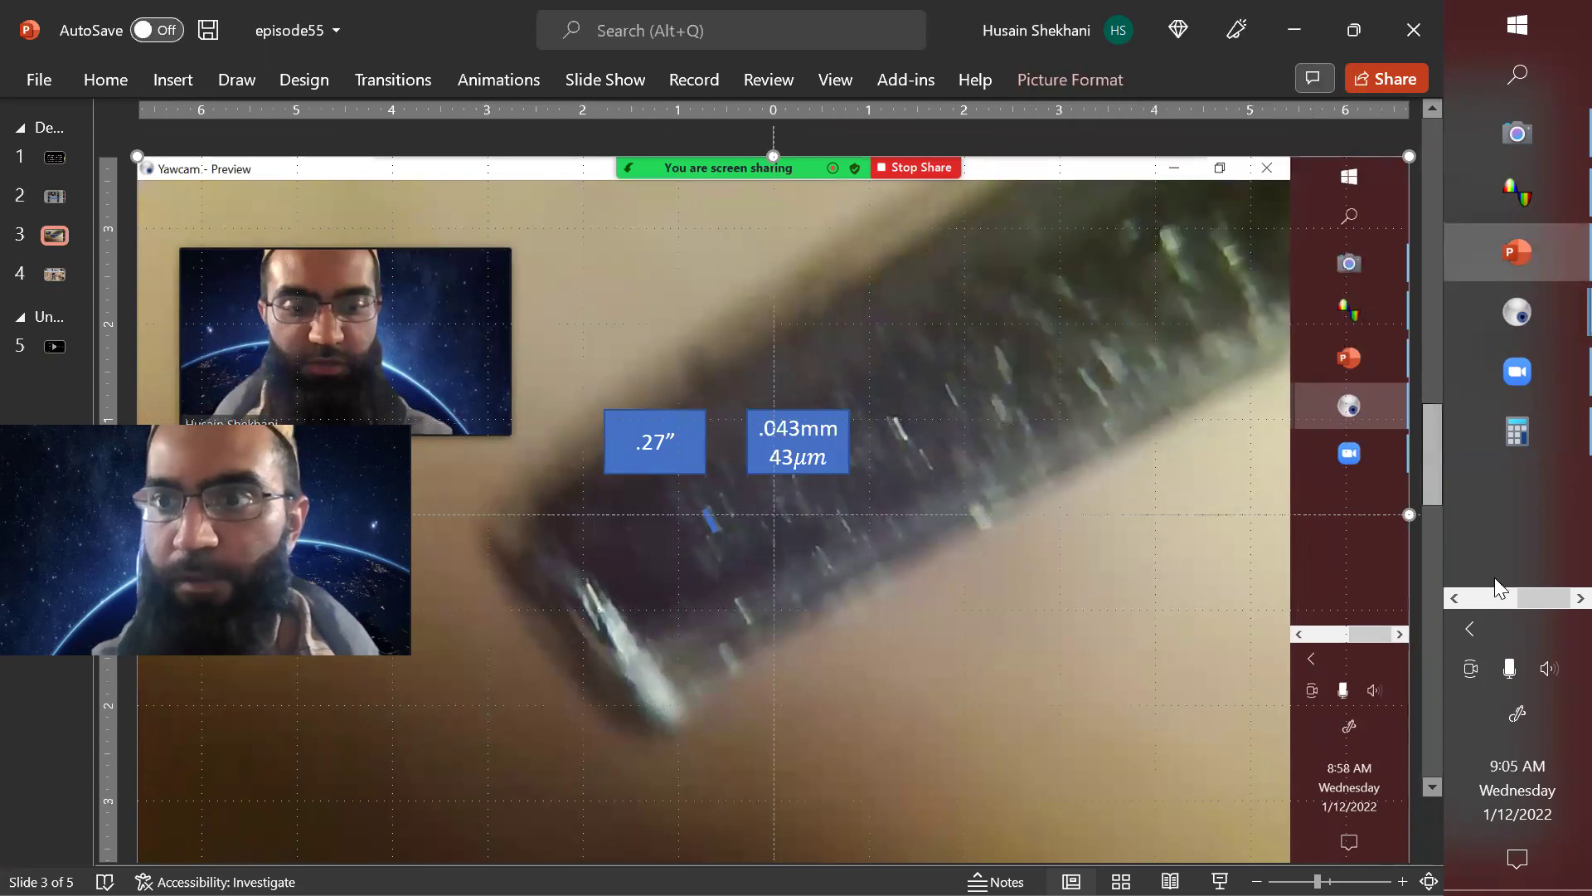
- Switch to rotate_subset_histrogram_peakfinding.vi in LabVIEW and crop one streak from the grayscale picture on Page 2 with rect 734, 233, 770, 269
click(1479, 592)
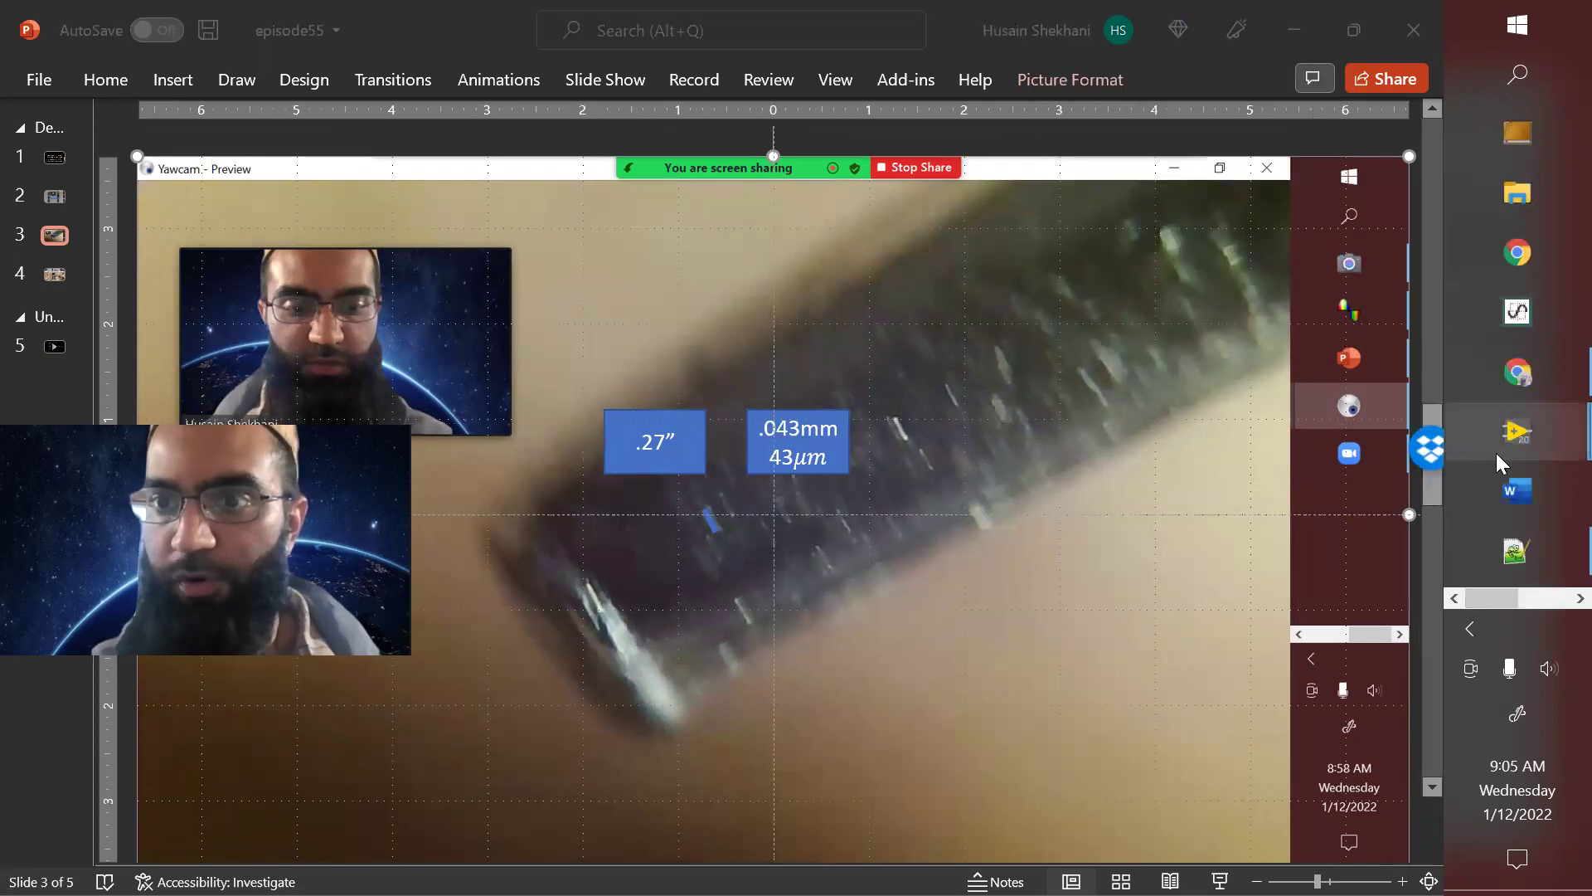
click(1298, 363)
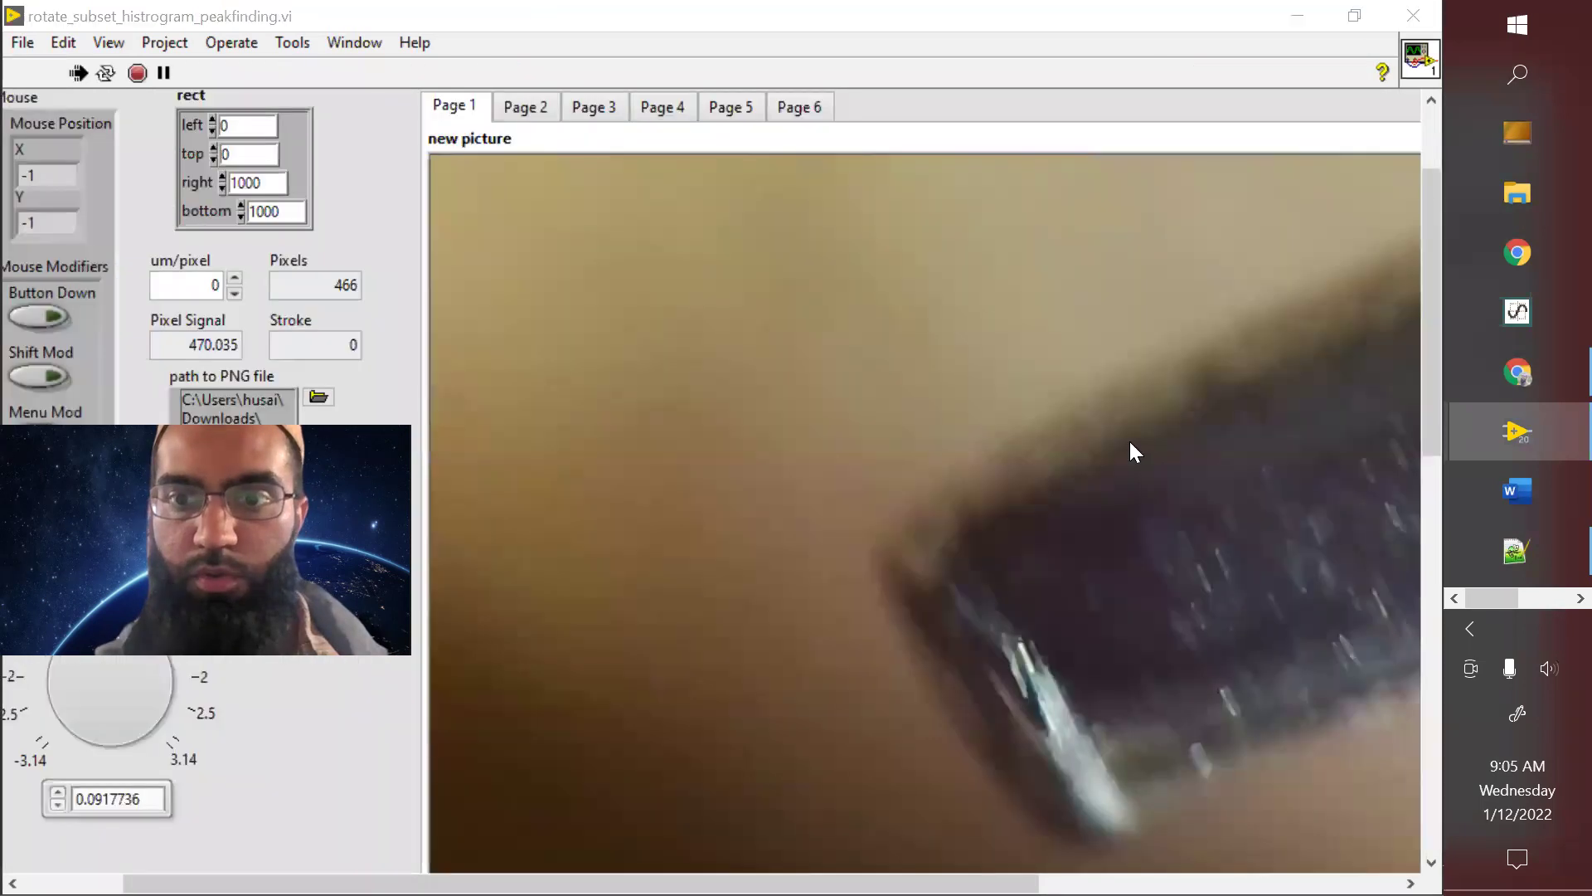
scroll(722, 489, right, 3)
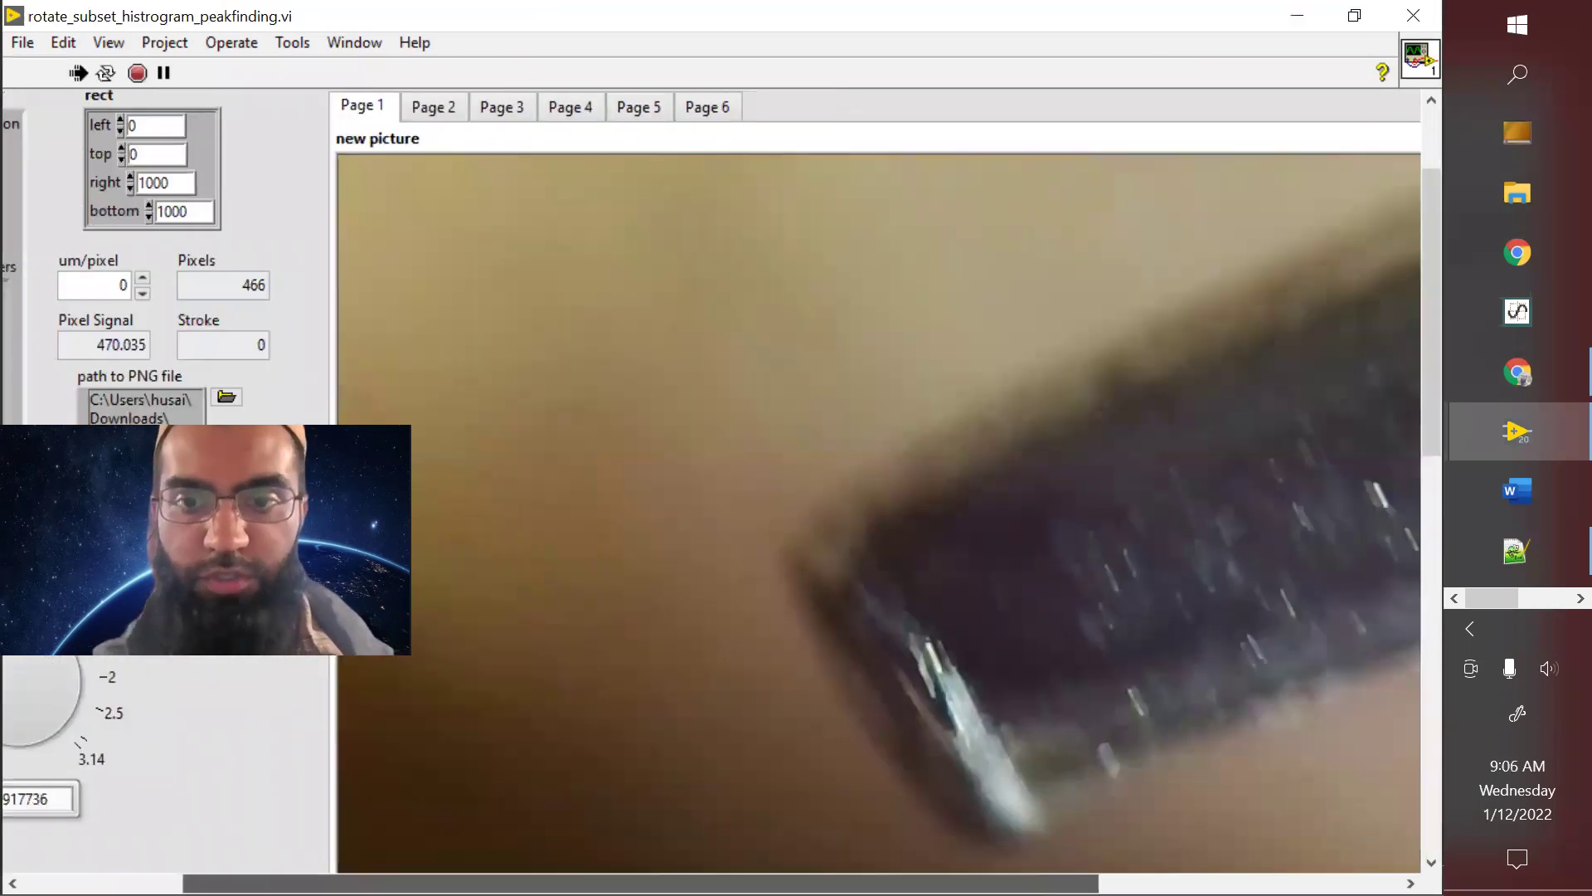
scroll(721, 498, right, 9)
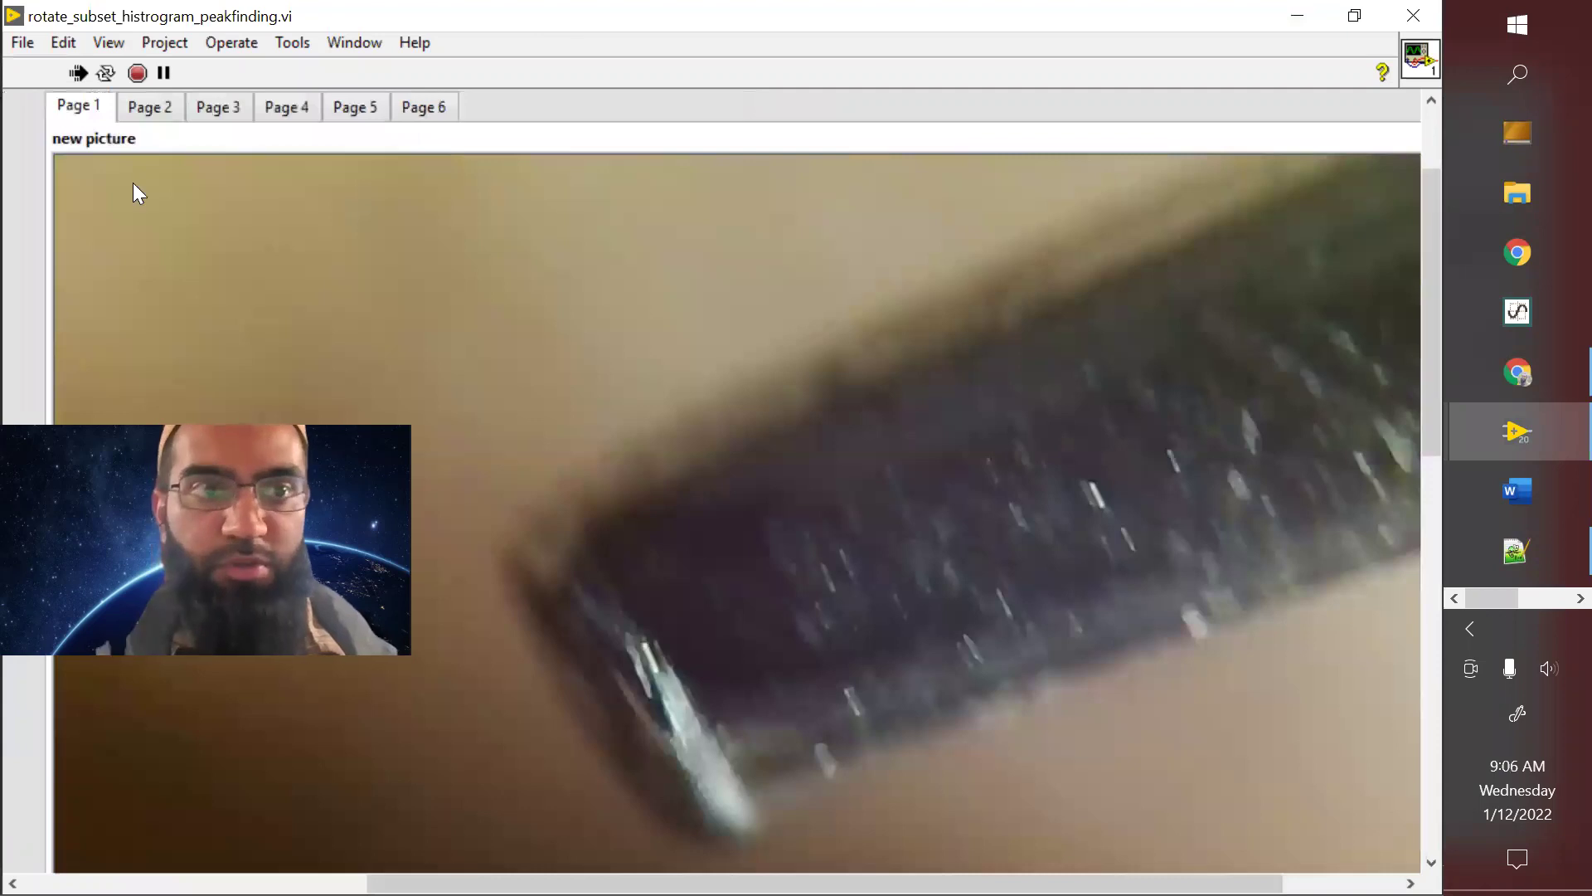
click(151, 110)
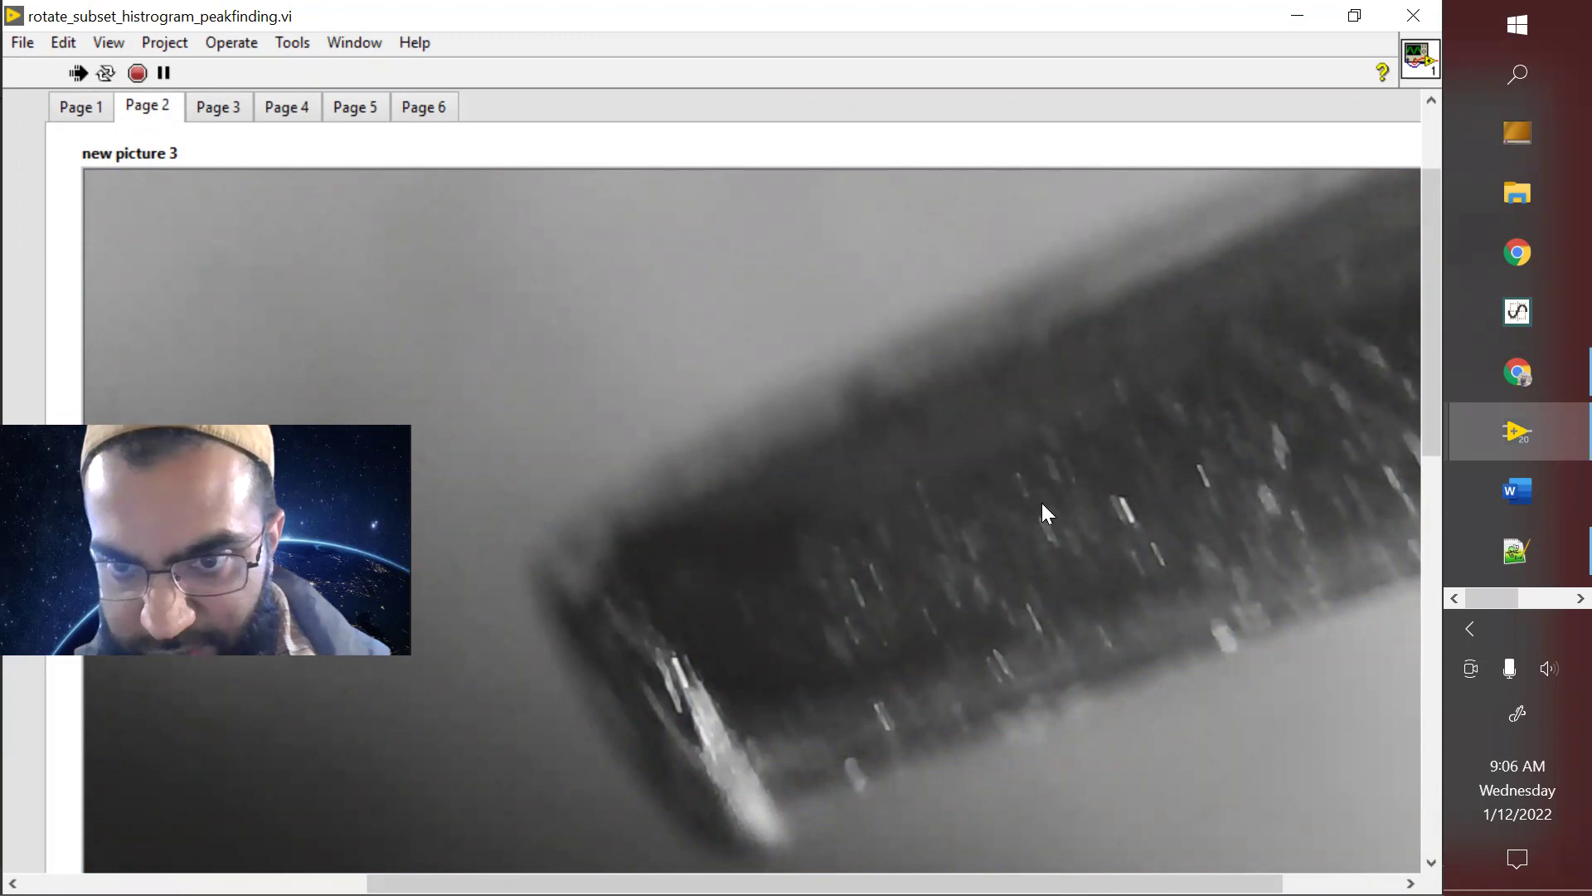
click(215, 106)
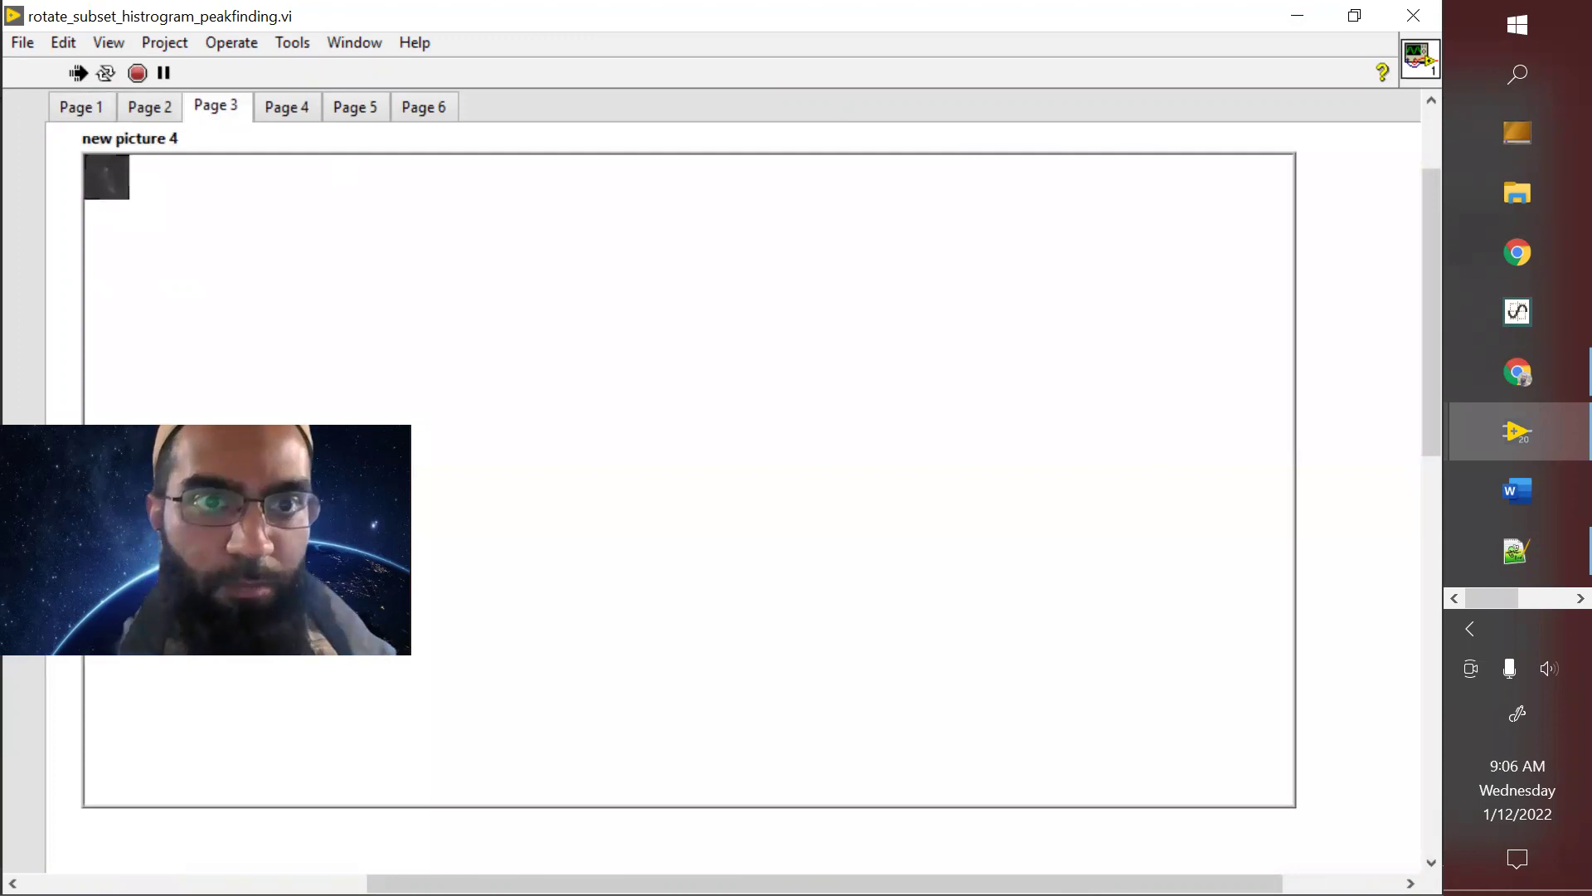
- Set the rotation angle of the cropped streak to about 0.445 radians
scroll(185, 839, left, 5)
scroll(318, 665, left, 1)
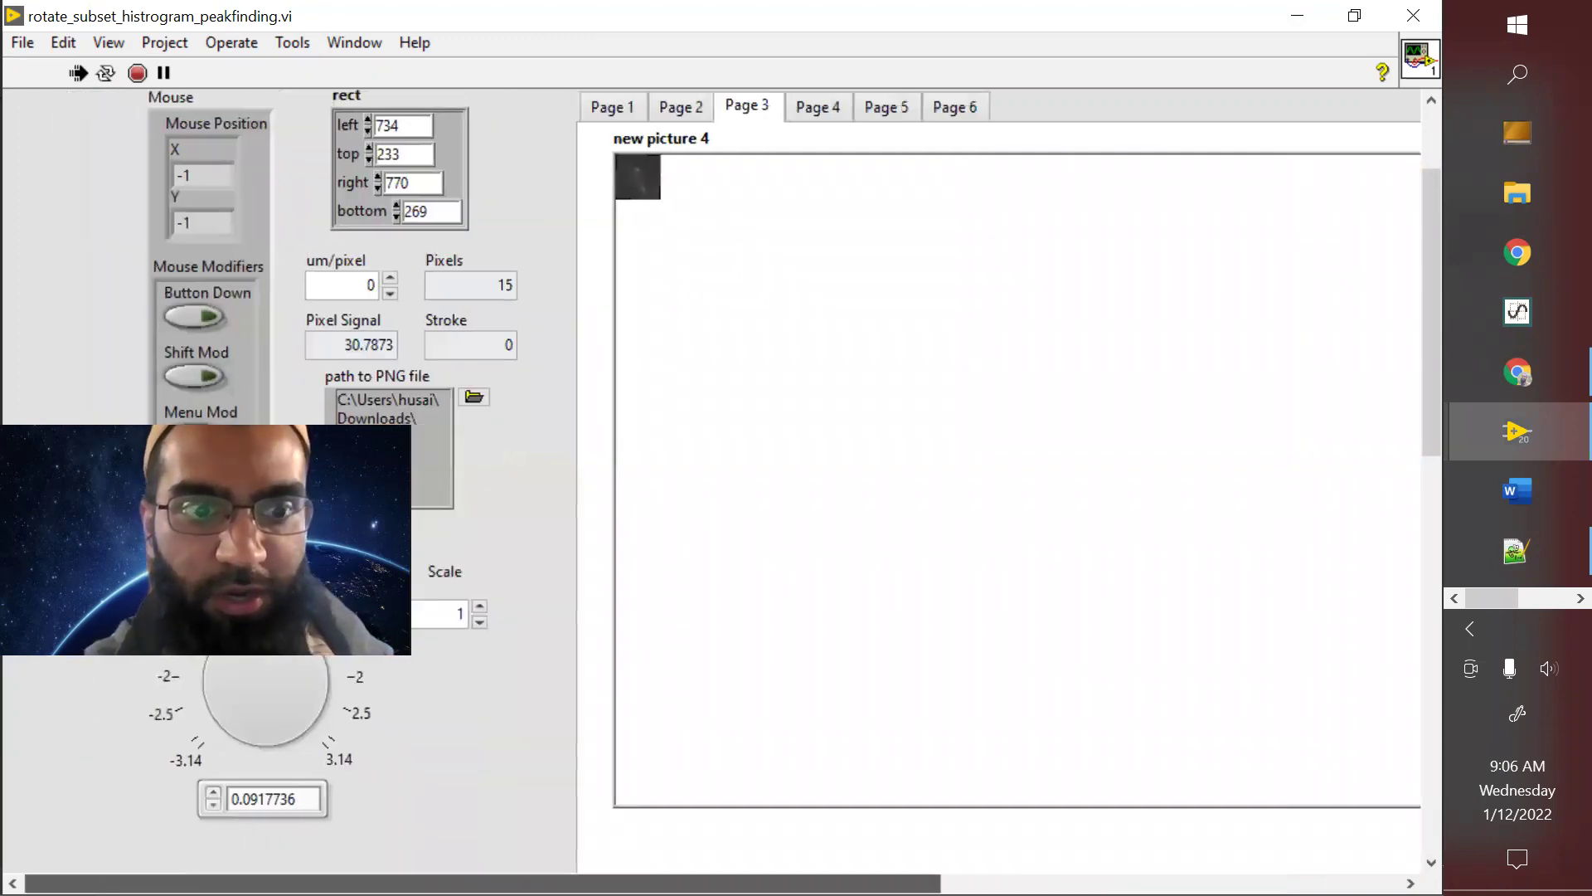
triple_click(278, 801)
text(0.02)
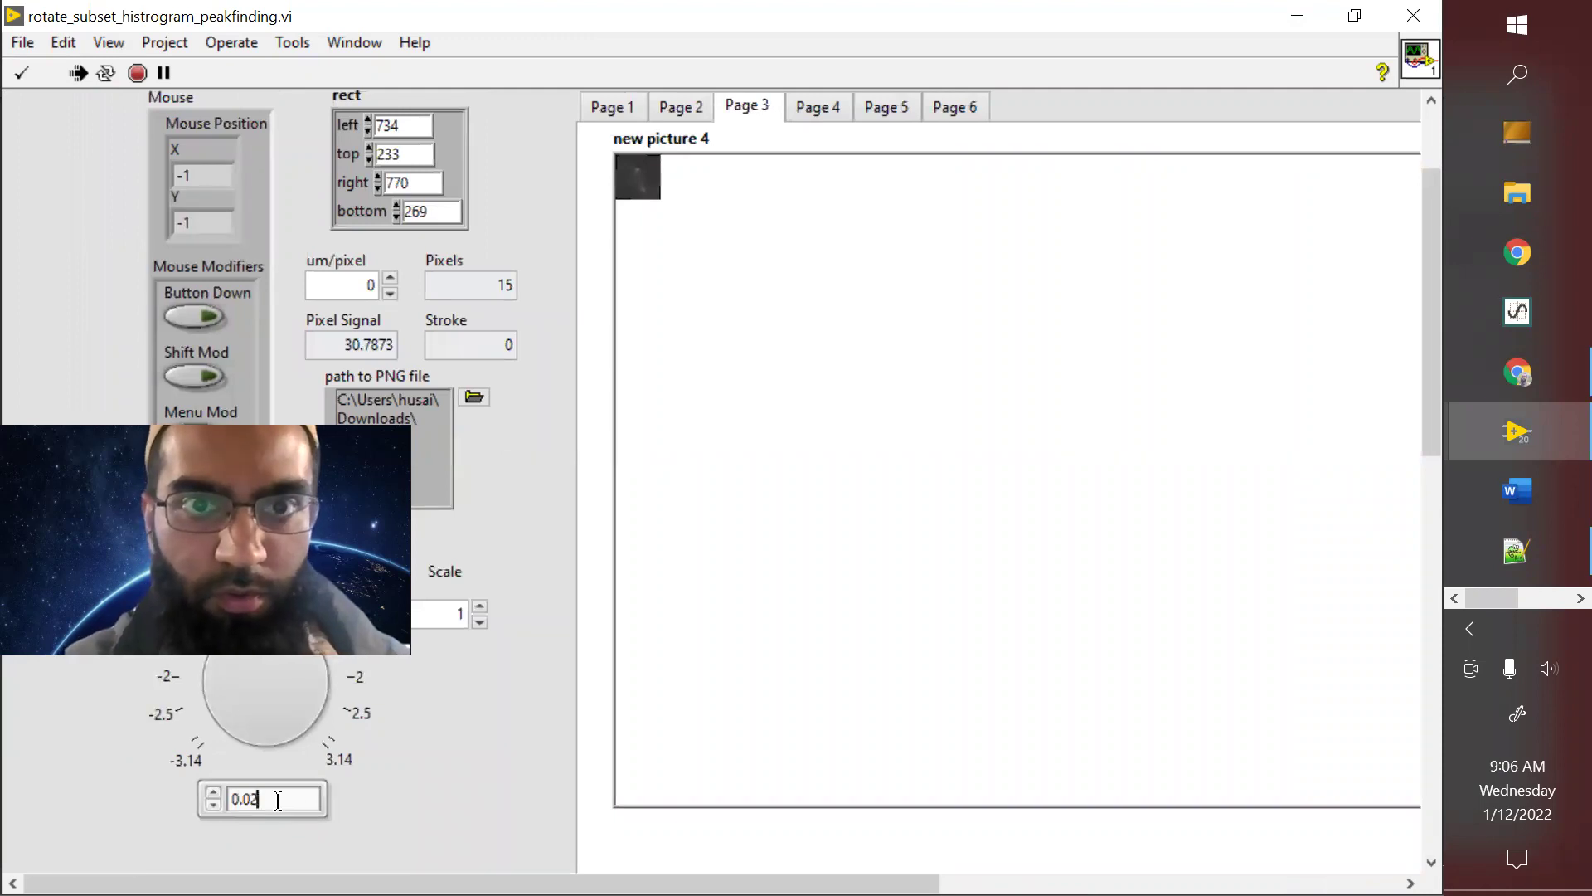
key(Return)
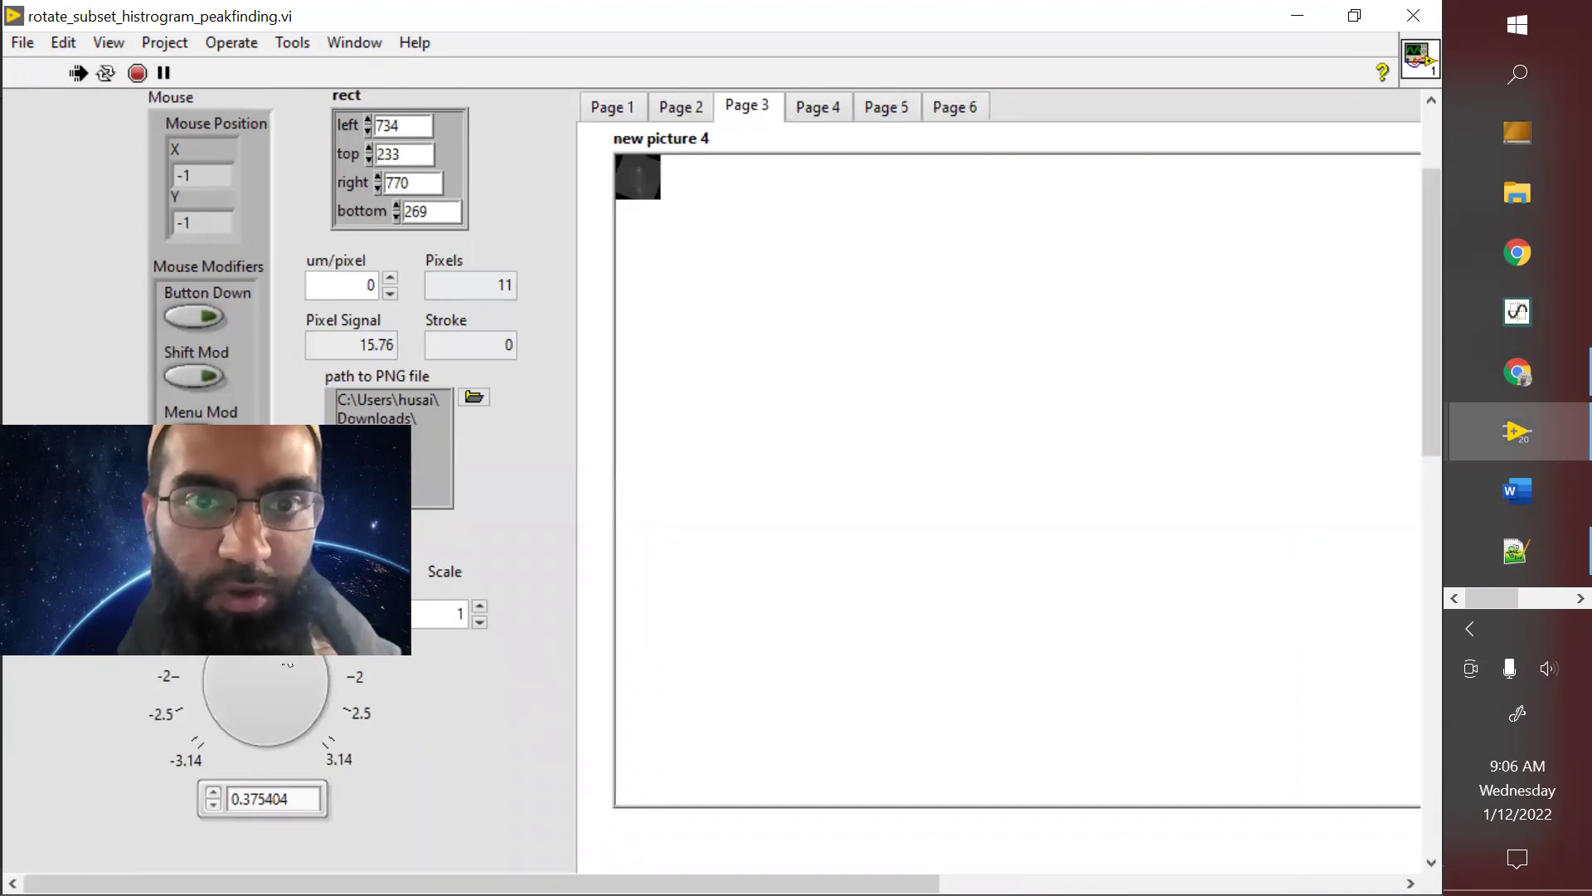
drag(286, 664, 295, 663)
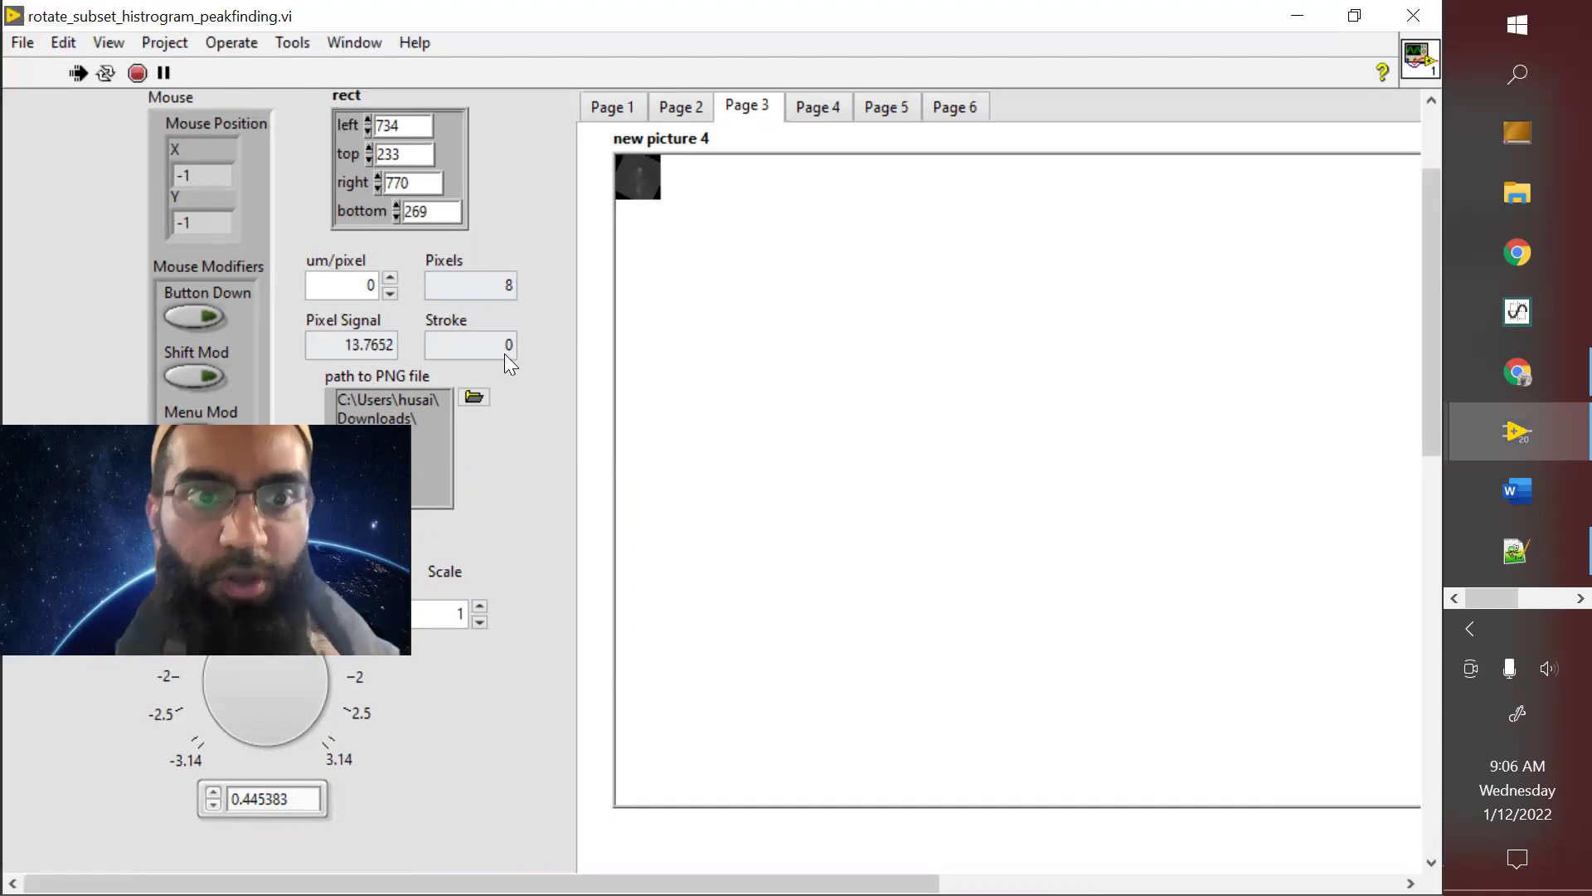
- Examine the waveform plots on Pages 4 to 6 of the VI and return to the cropped picture on Page 3
click(817, 112)
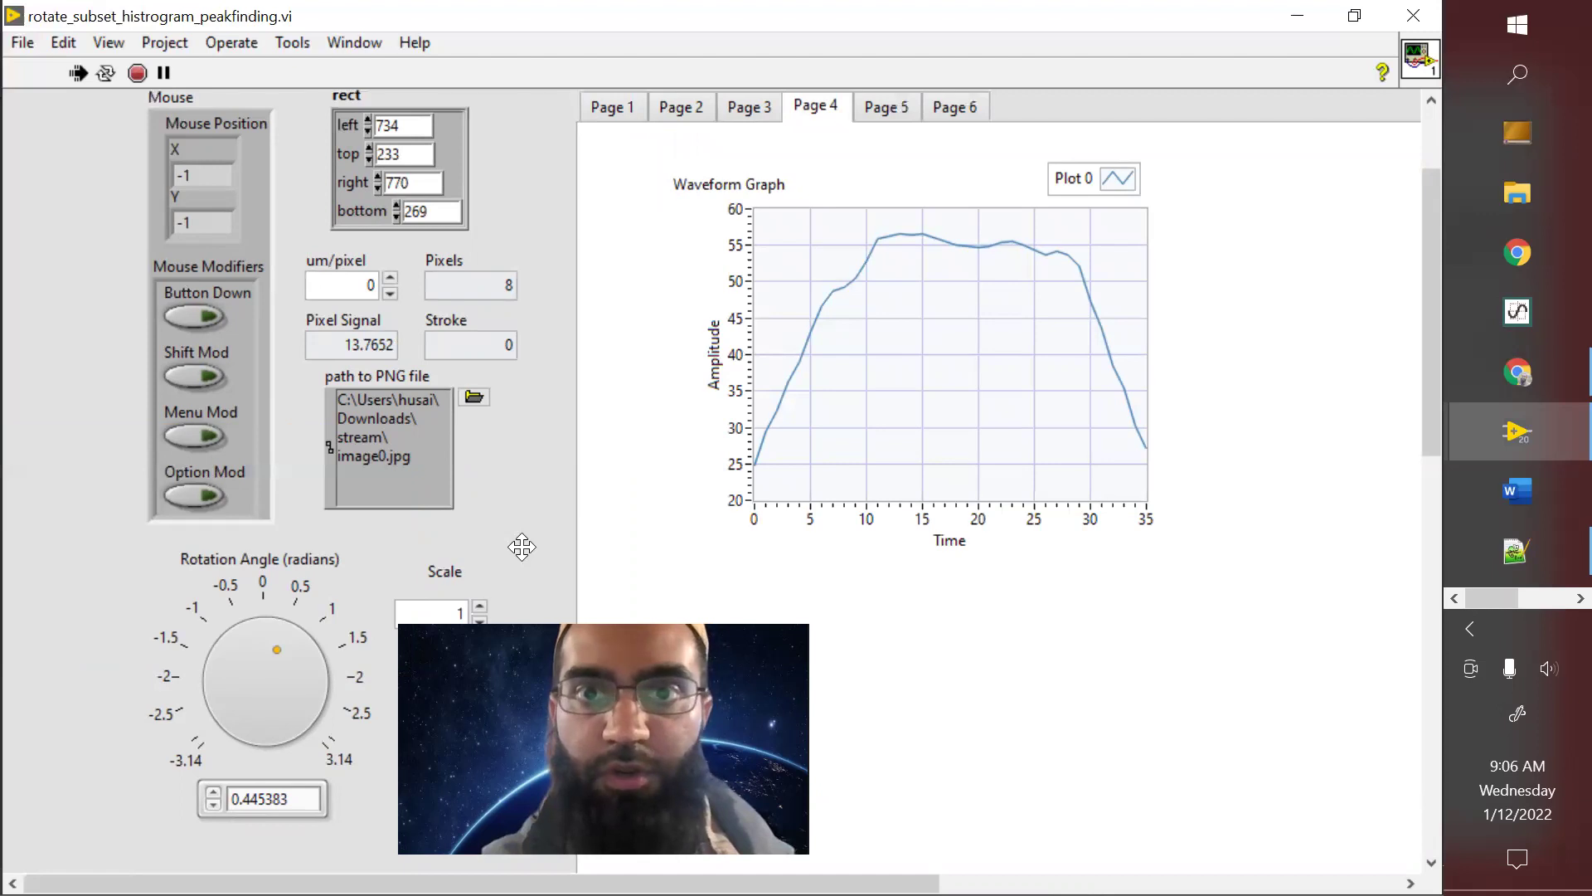
click(886, 108)
click(936, 110)
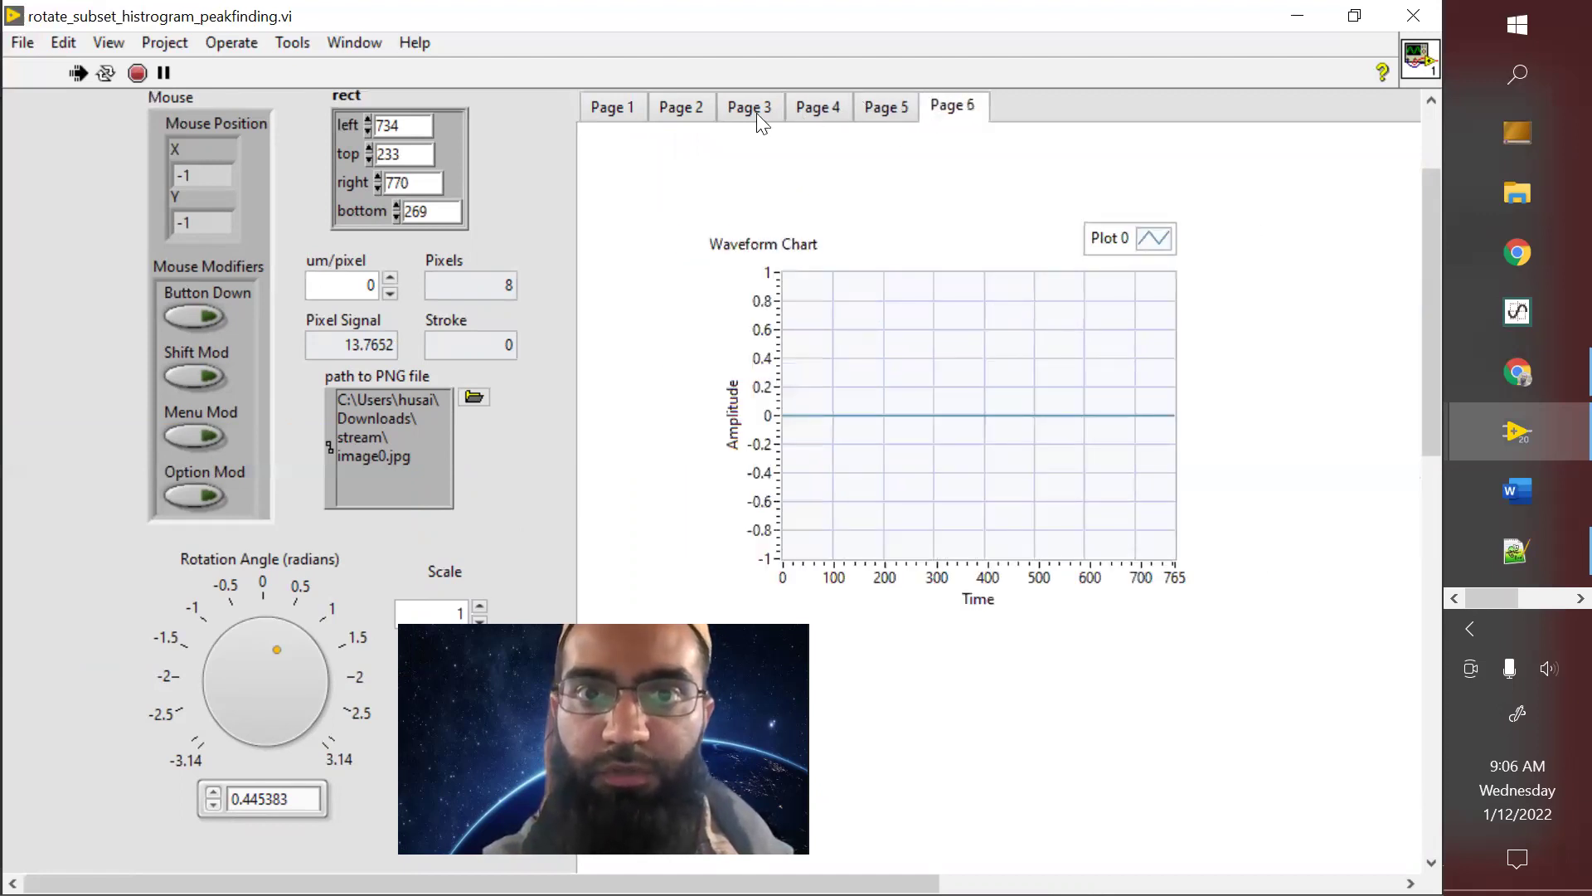
click(817, 108)
click(749, 107)
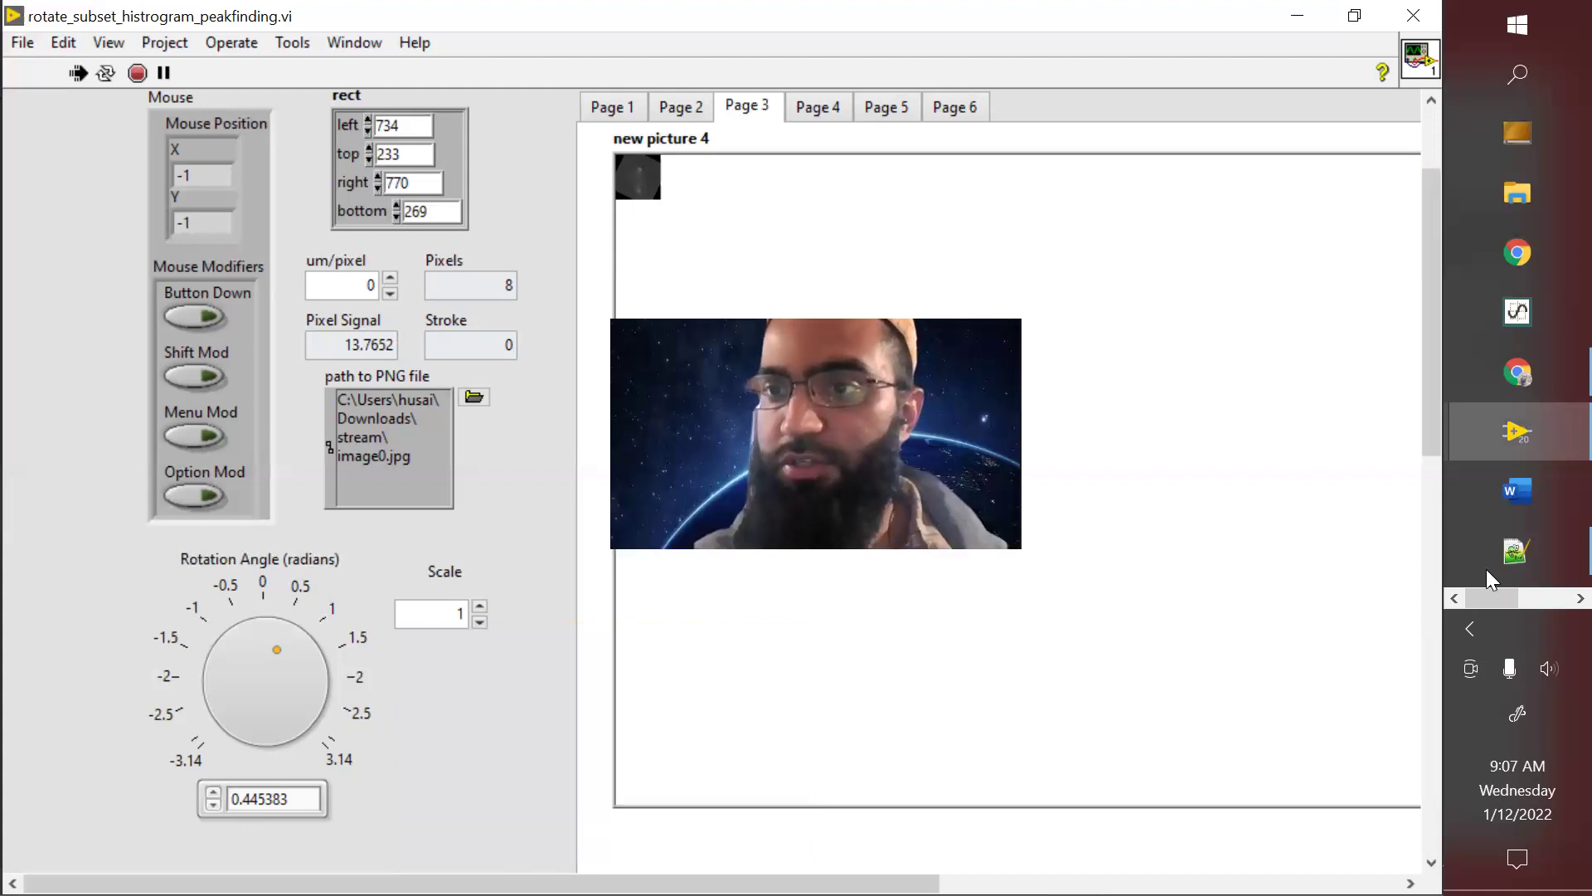
- Switch back to PowerPoint, view the equipment photo on slide 4 and return to the labelled streak picture on slide 3
click(1542, 594)
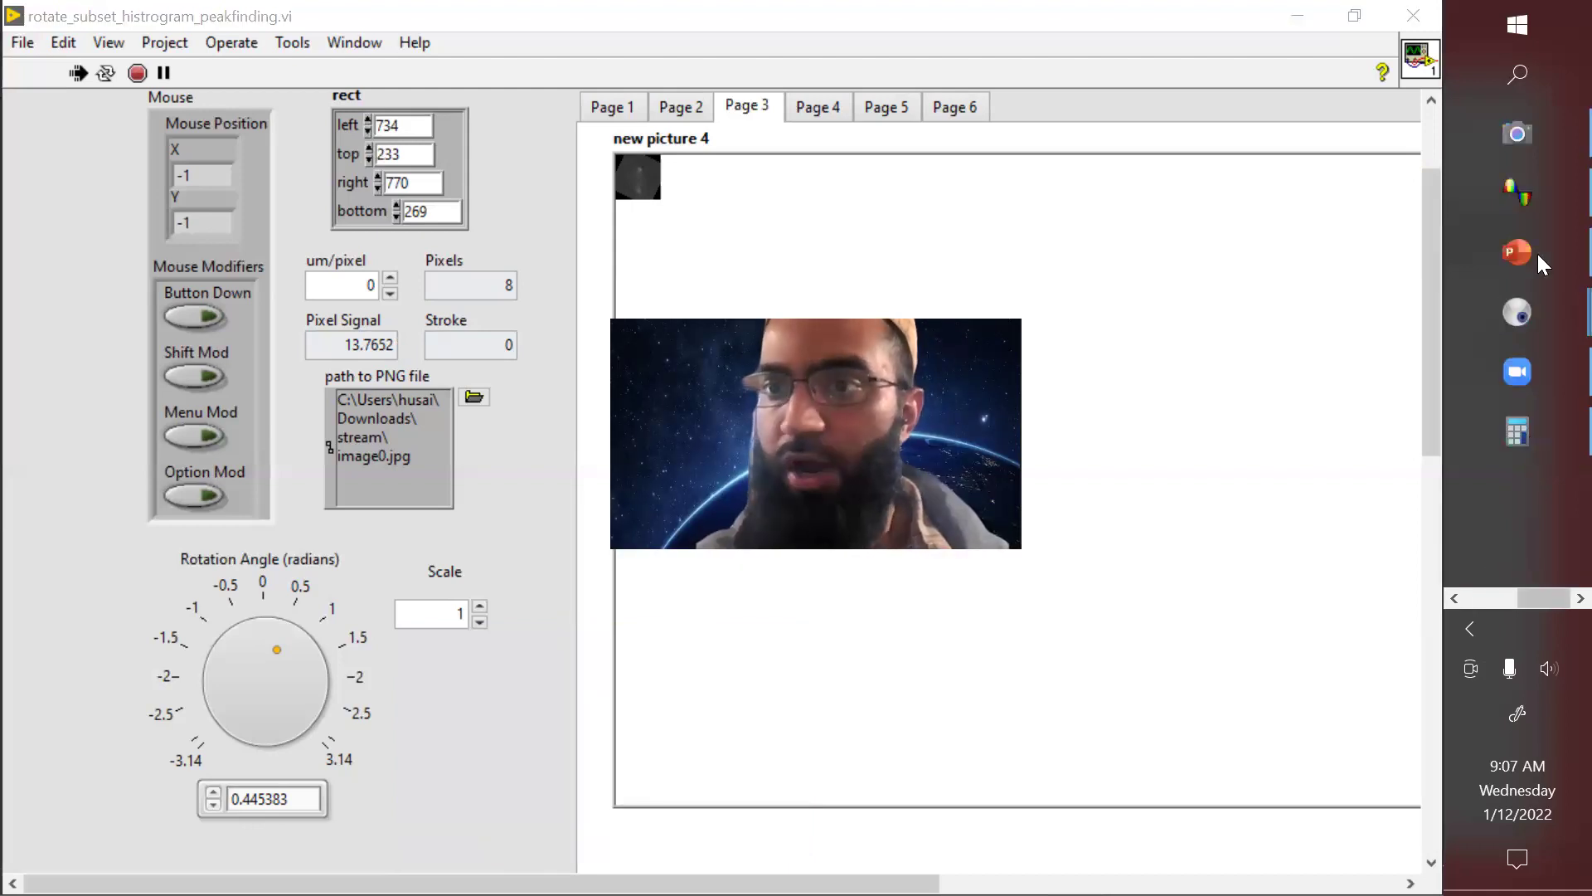
click(1517, 252)
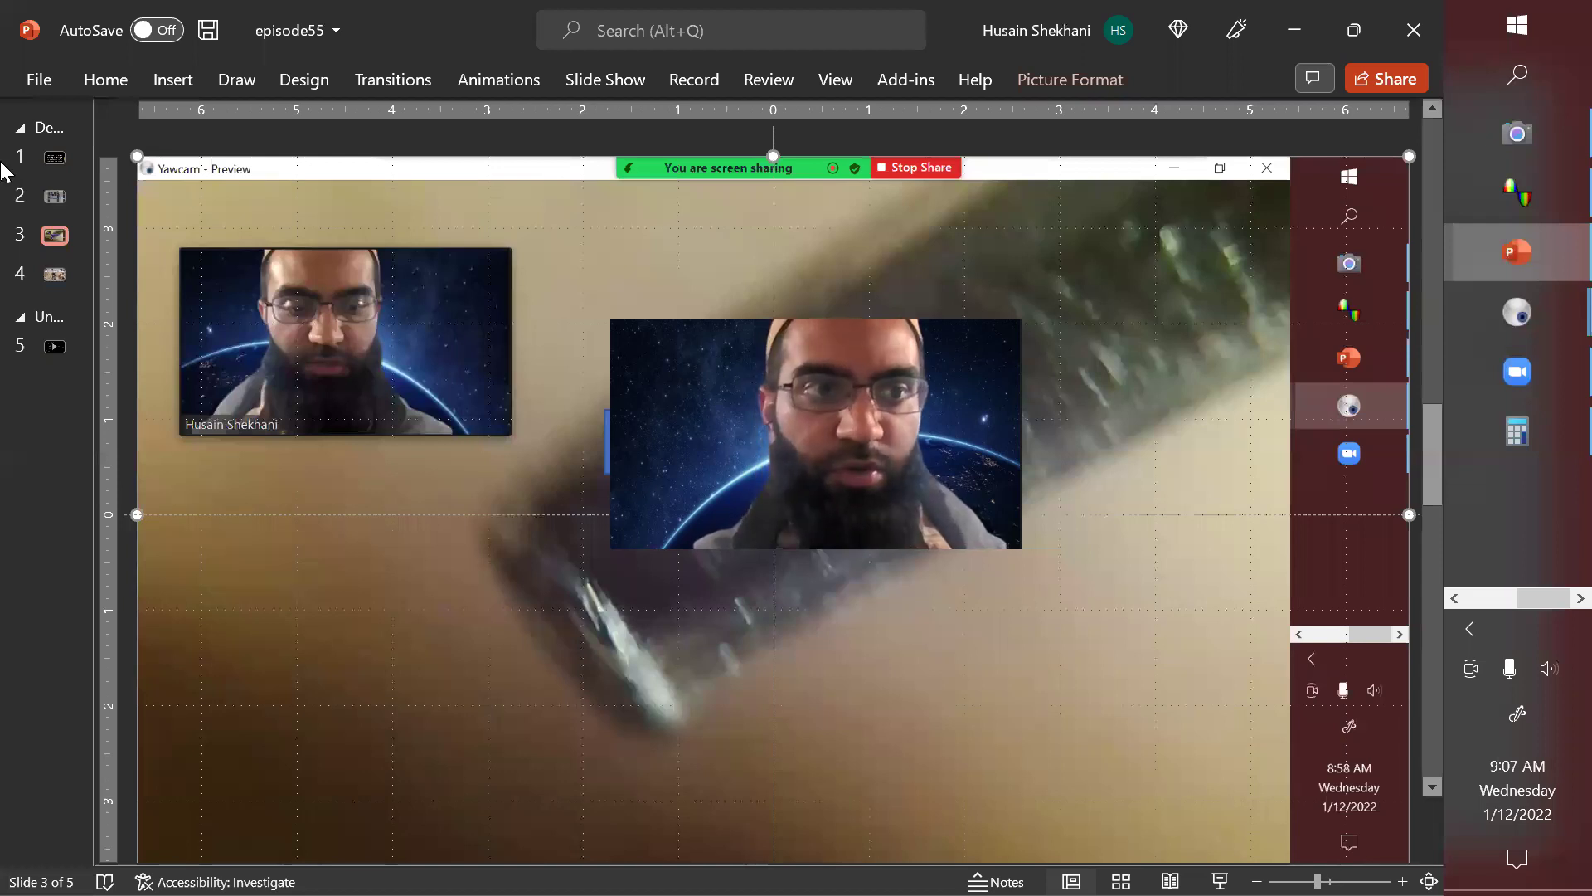
scroll(398, 344, down, 1)
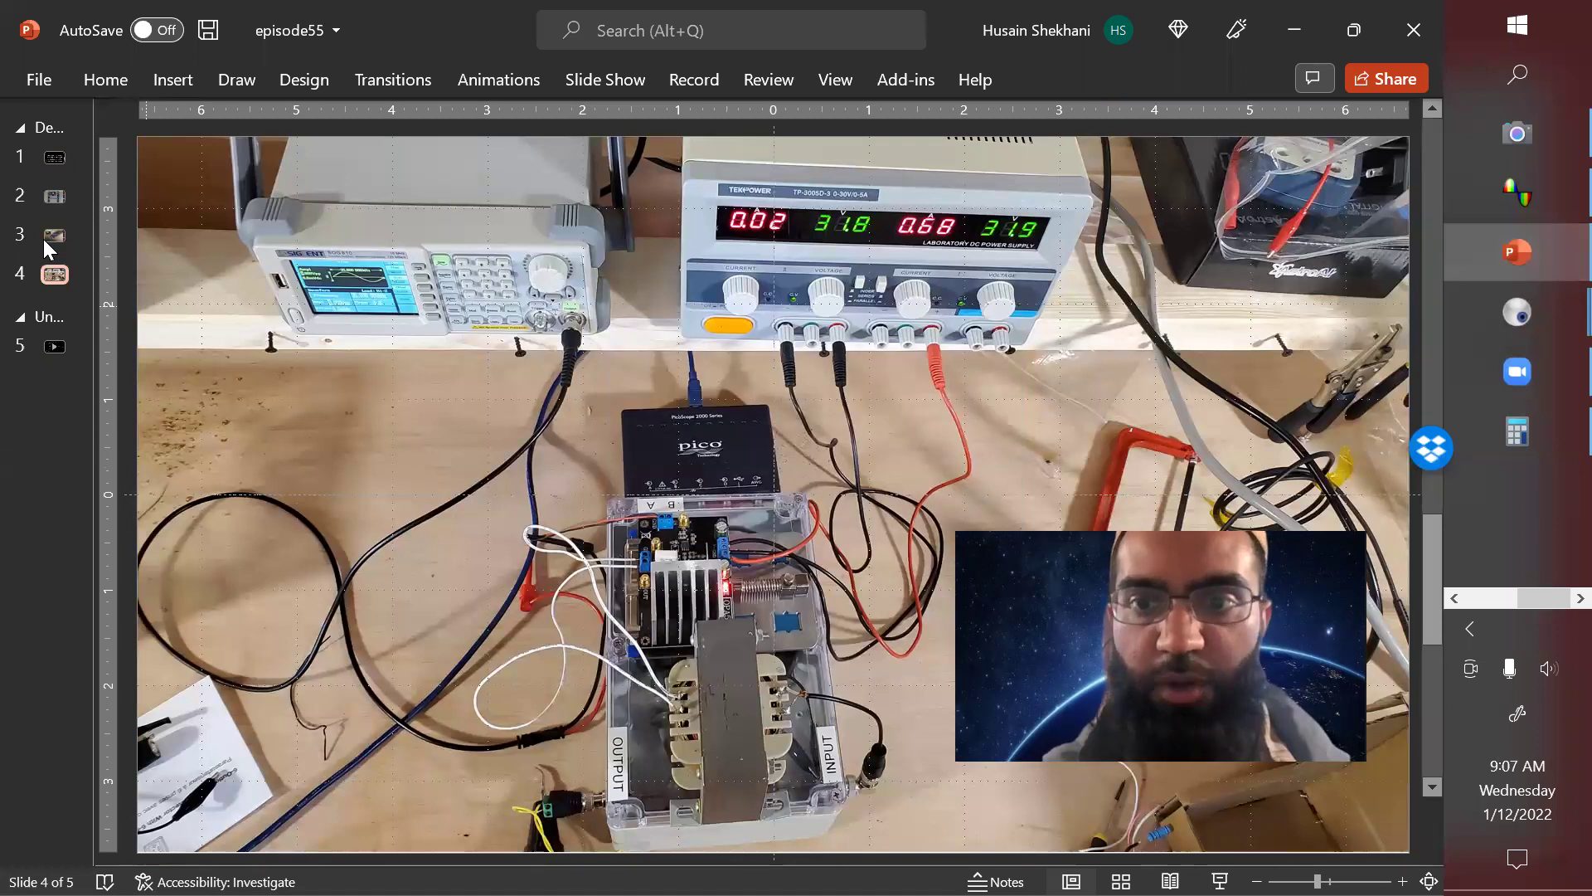
click(43, 239)
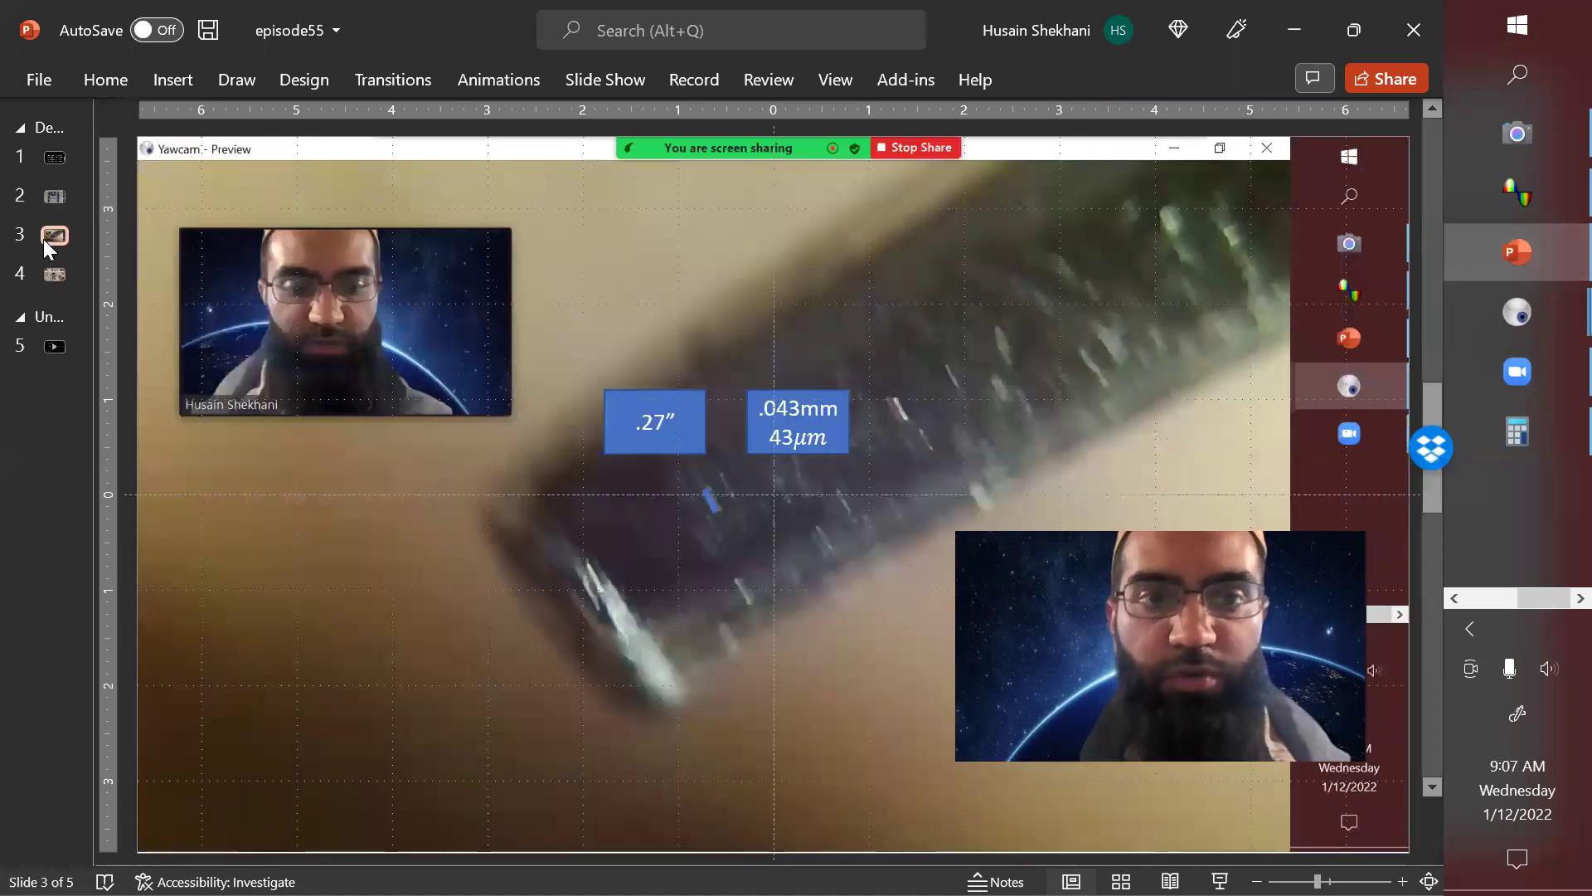